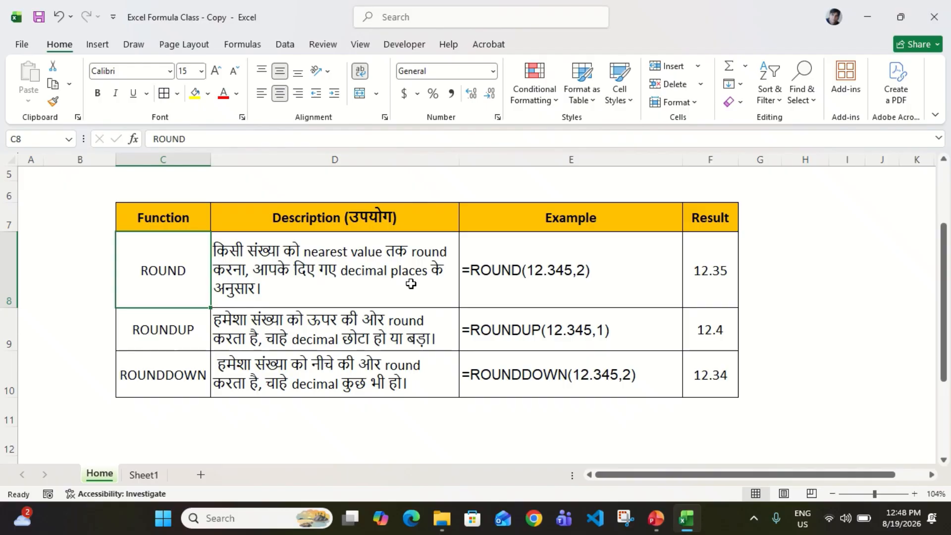
# Step: Review the descriptions, example formulas and results of ROUND, ROUNDUP and ROUNDDOWN in the Home sheet's function table
pyautogui.click(196, 336)
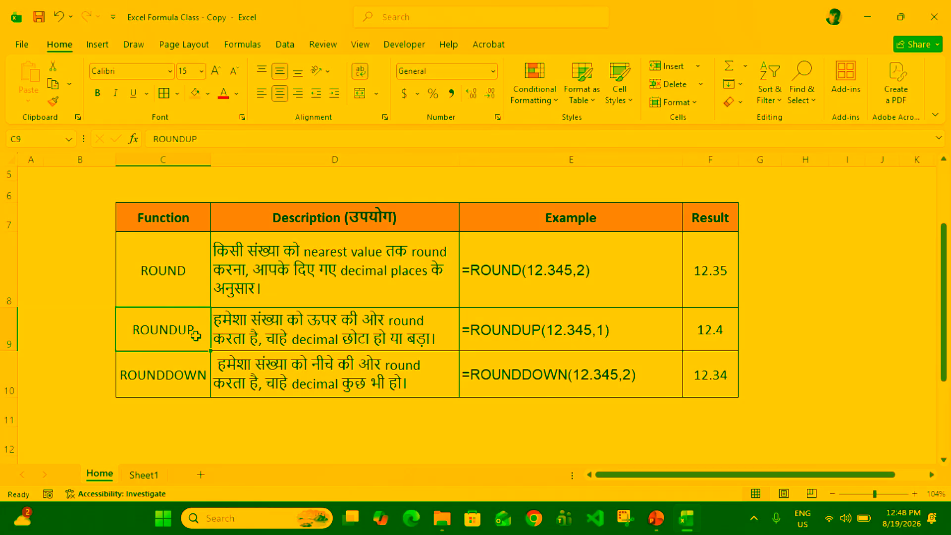
pyautogui.click(229, 332)
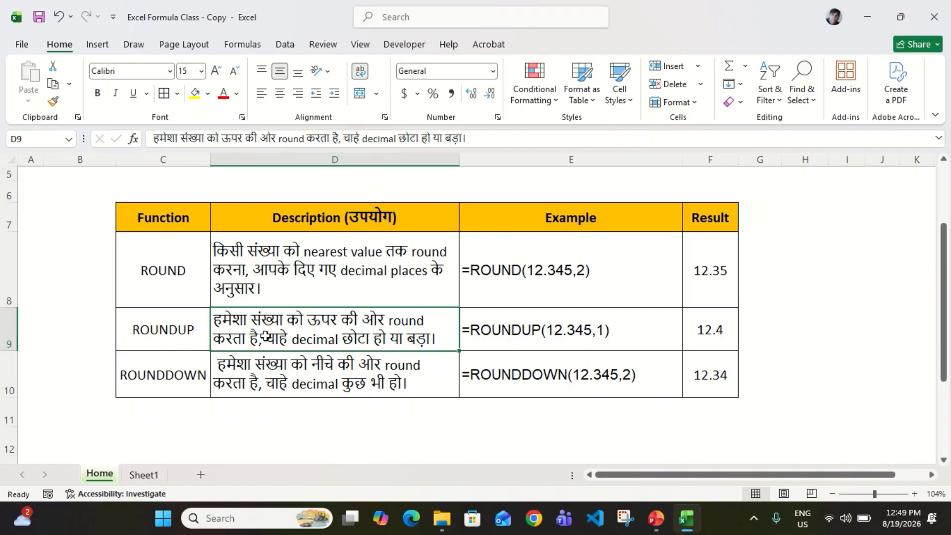
pyautogui.click(246, 374)
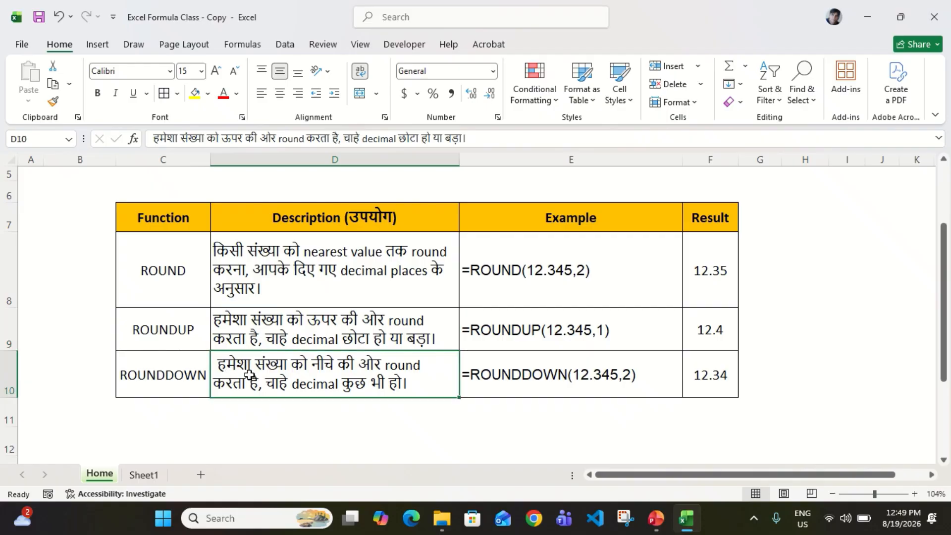
pyautogui.click(162, 386)
pyautogui.click(256, 375)
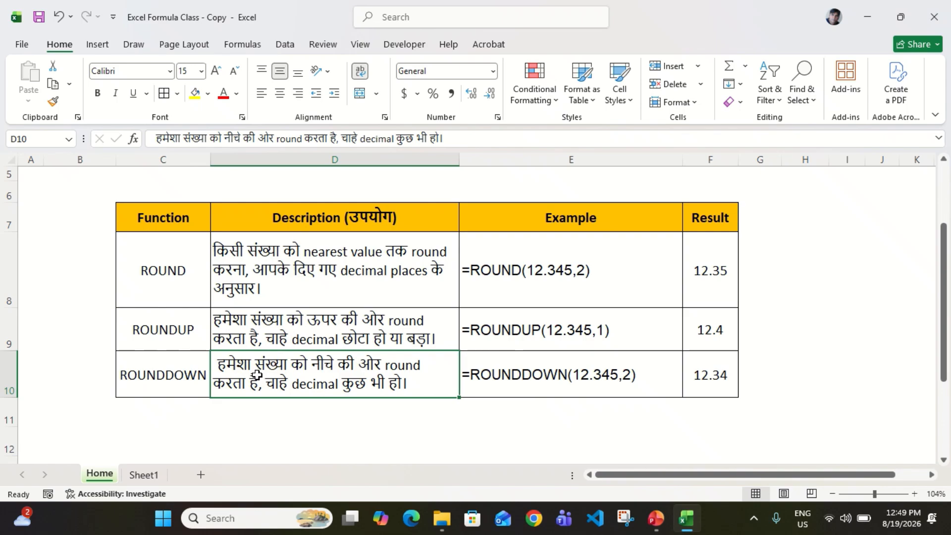
pyautogui.click(504, 287)
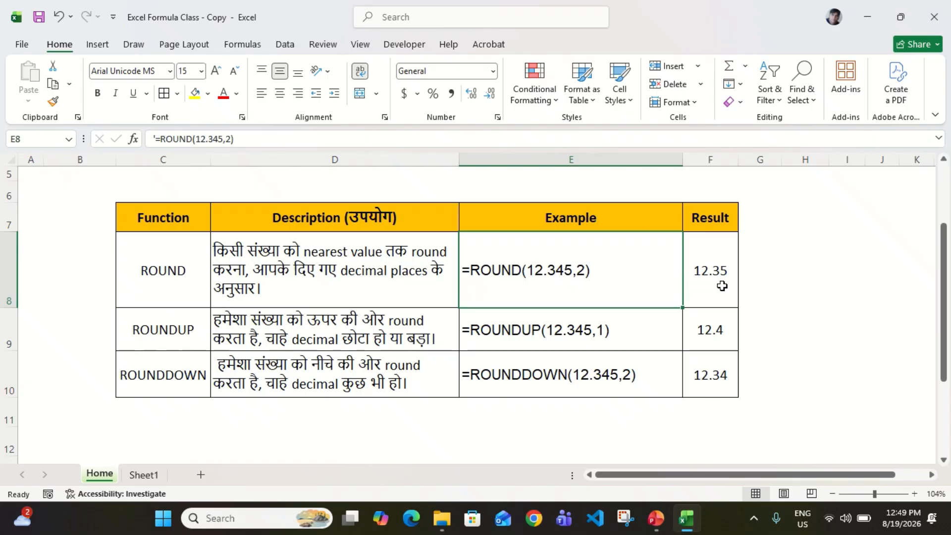
pyautogui.click(545, 331)
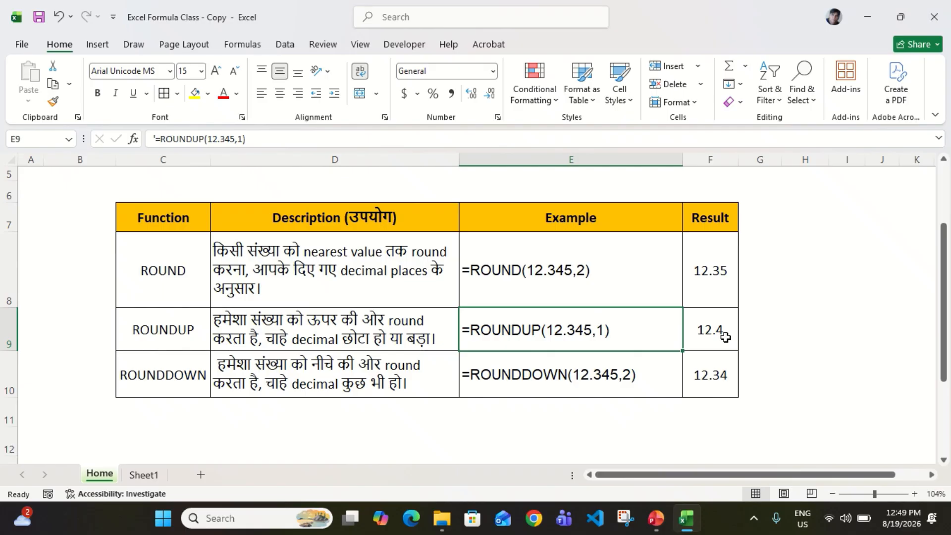
pyautogui.click(528, 381)
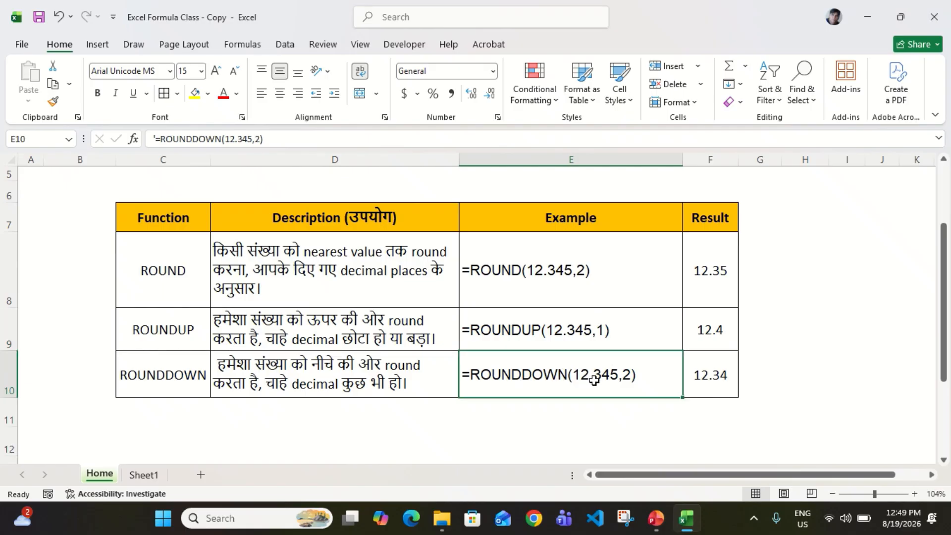
pyautogui.click(712, 388)
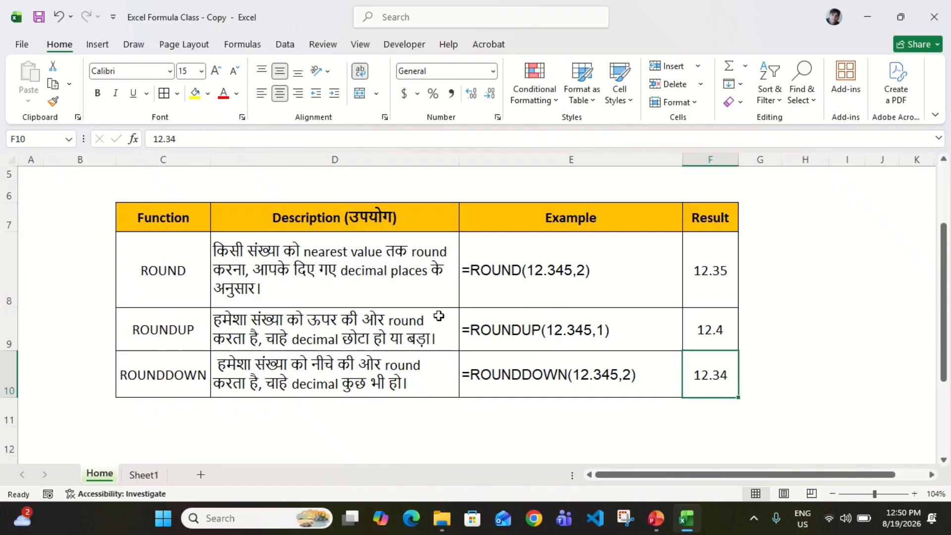
# Step: Open Sheet1 and examine the random values and headings of the Round, Roundup and RoundDown practice tables
pyautogui.click(145, 476)
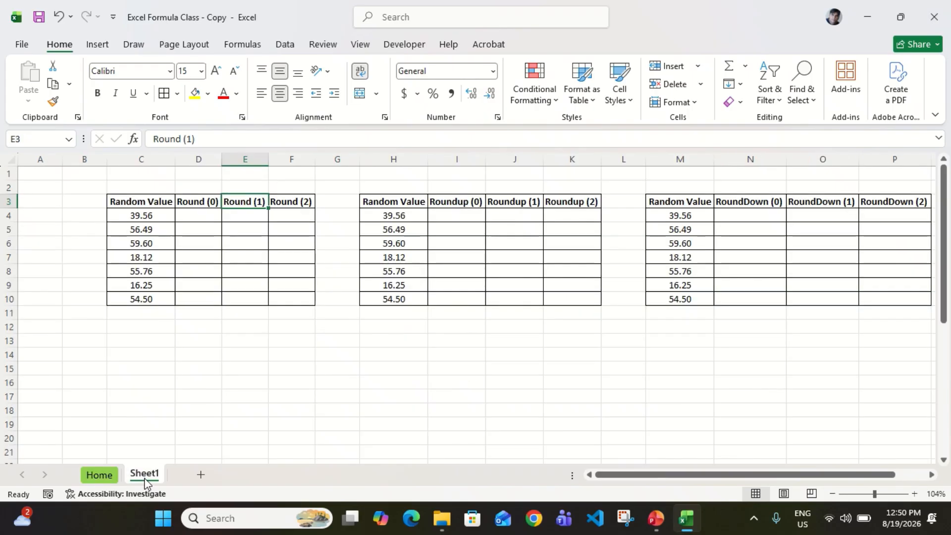
pyautogui.click(191, 216)
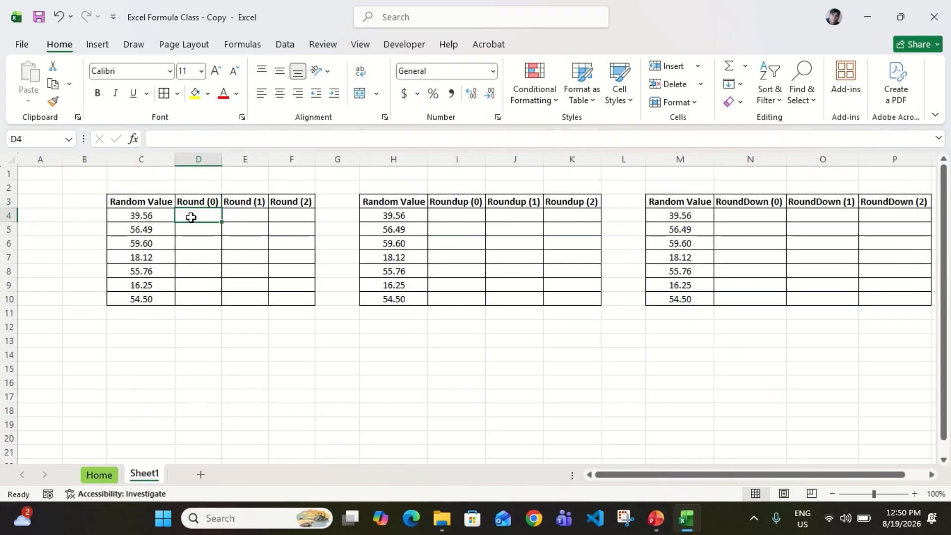
pyautogui.press('Up')
pyautogui.press('Left')
pyautogui.press('Right')
pyautogui.press('Left')
pyautogui.press('Down')
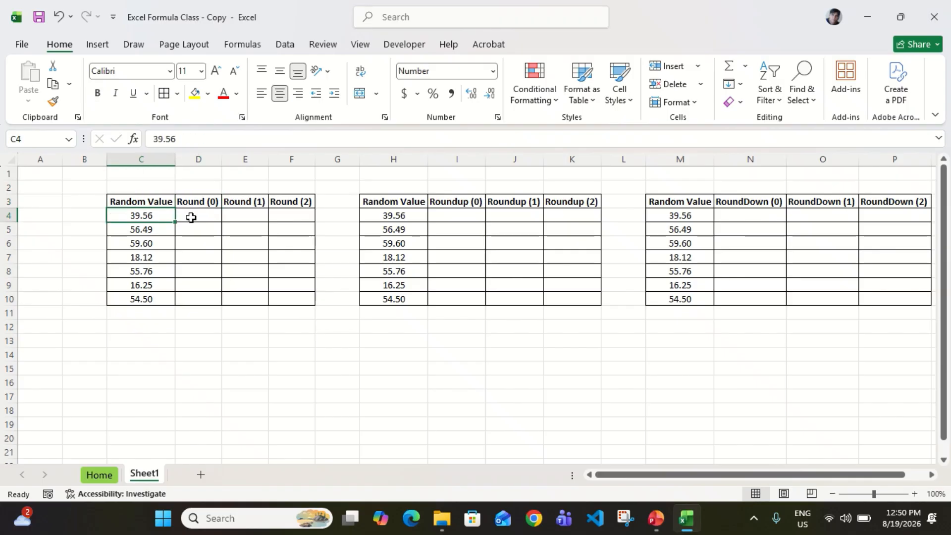
pyautogui.press('Down')
pyautogui.press('Down')
pyautogui.press('Down')
pyautogui.press('Down')
pyautogui.press('Down')
pyautogui.press('Down')
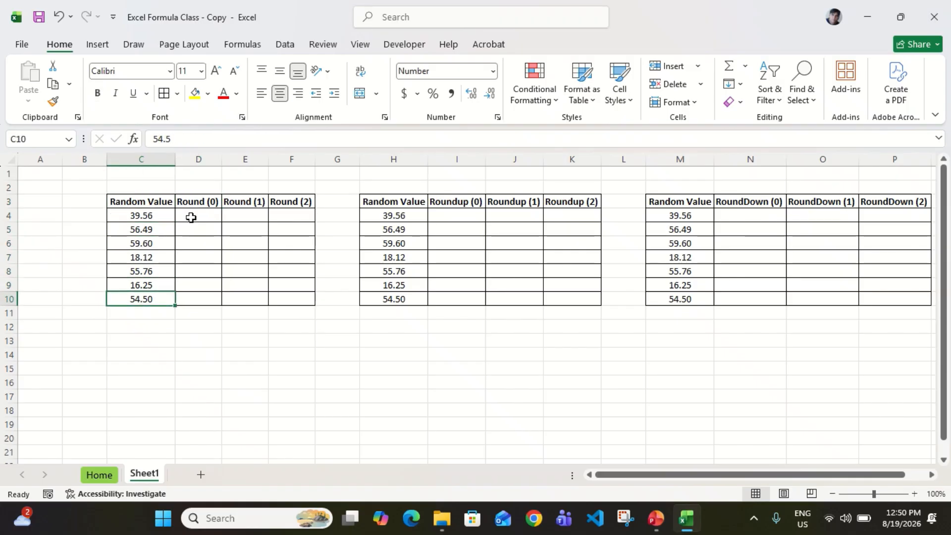
pyautogui.press('Up')
pyautogui.press('Up')
pyautogui.press('Right')
pyautogui.press('Right')
pyautogui.press('Right')
pyautogui.press('Right')
pyautogui.press('Right')
pyautogui.press('Up')
pyautogui.press('Up')
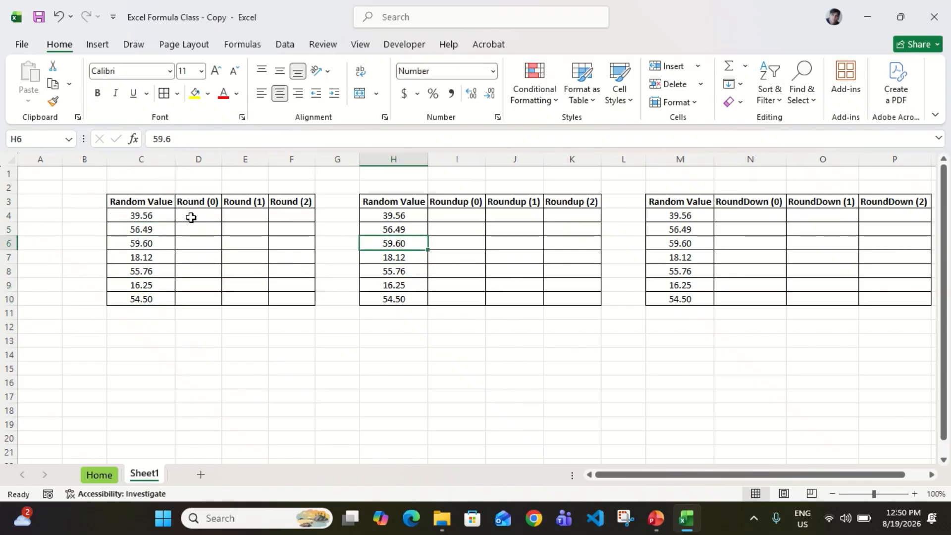
pyautogui.press('Right')
pyautogui.press('Right')
pyautogui.press('Right')
pyautogui.press('Right')
pyautogui.press('Right')
pyautogui.press('Up')
pyautogui.press('Up')
pyautogui.press('Up')
pyautogui.press('Left')
pyautogui.press('Left')
pyautogui.press('Left')
pyautogui.press('Left')
pyautogui.press('Left')
pyautogui.press('Left')
pyautogui.press('Left')
pyautogui.press('Left')
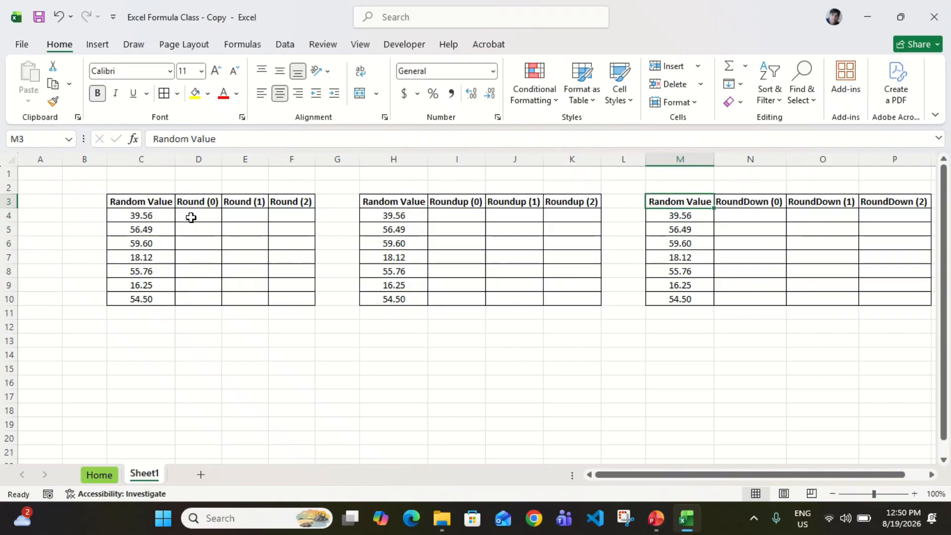
pyautogui.press('Left')
pyautogui.press('Left')
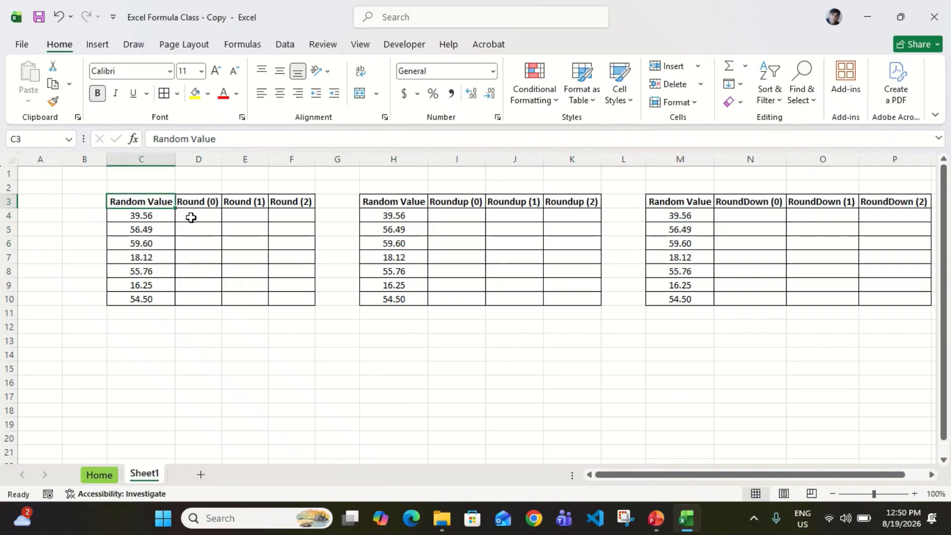
# Step: Examine the Round (0), Round (1) and Round (2) headings and the first random value in the Round table
pyautogui.press('Right')
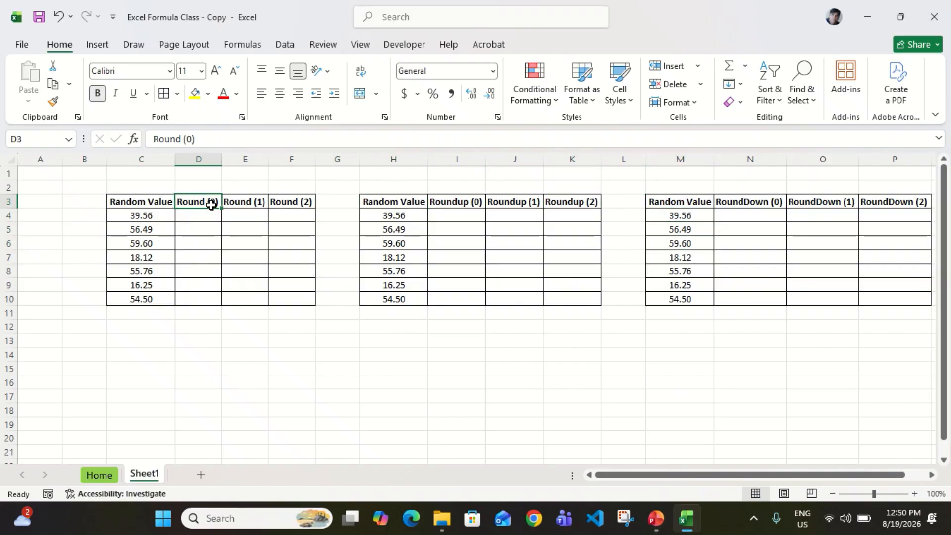
pyautogui.click(288, 207)
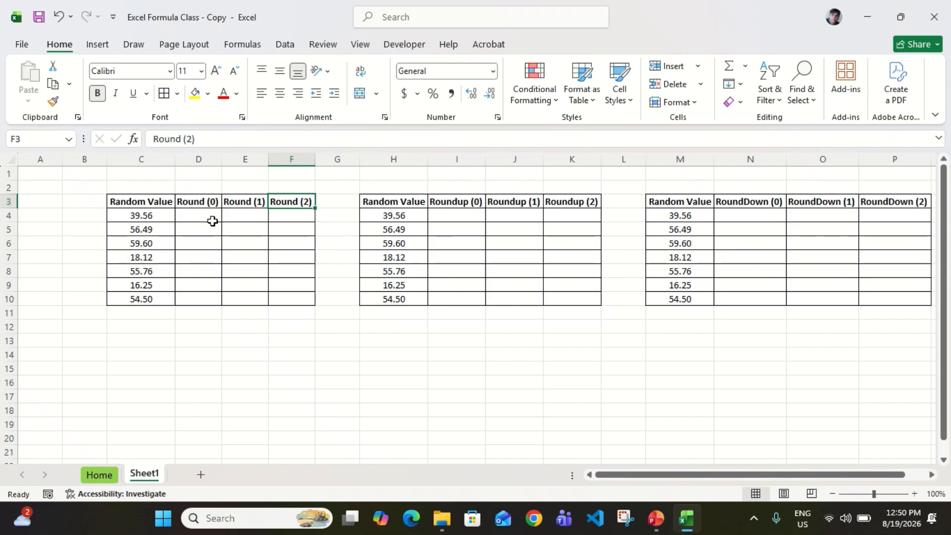
pyautogui.click(203, 205)
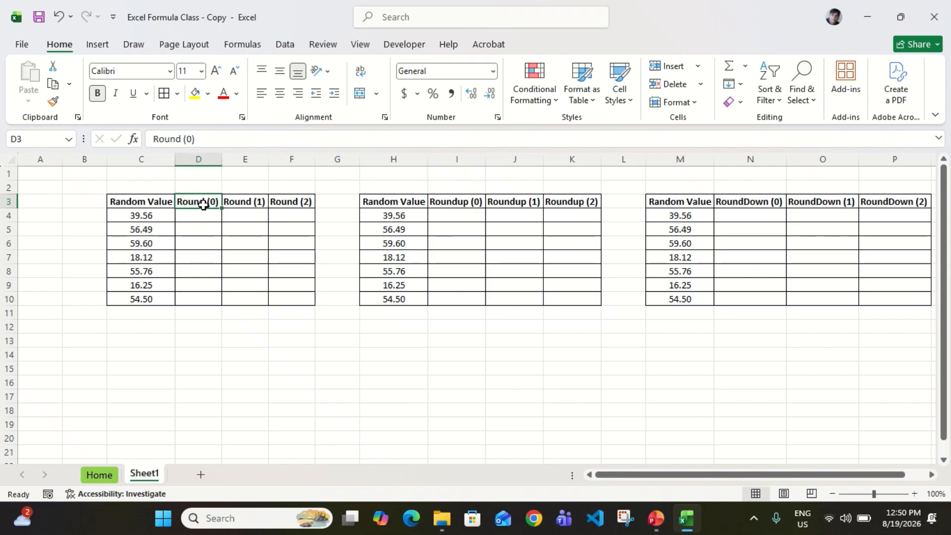
pyautogui.click(243, 205)
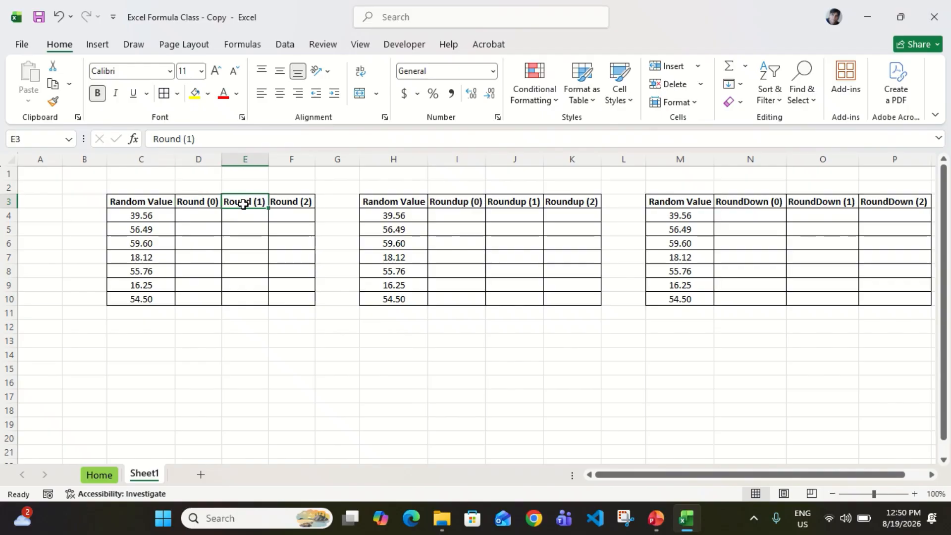
pyautogui.click(284, 205)
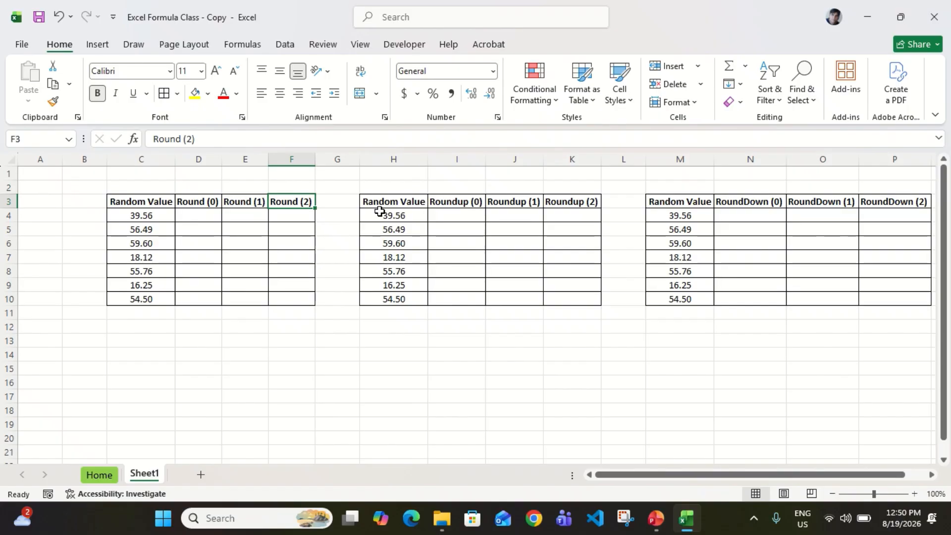
pyautogui.click(162, 223)
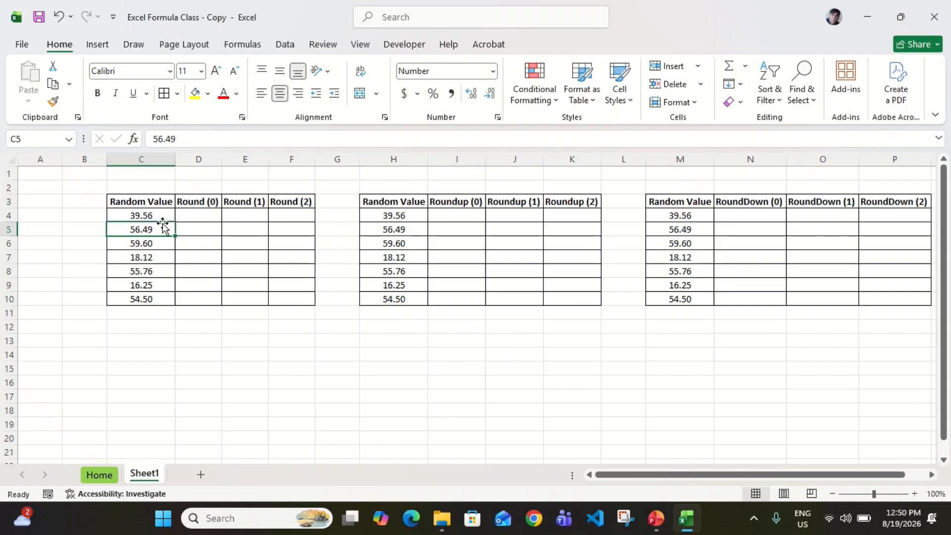
pyautogui.press('Up')
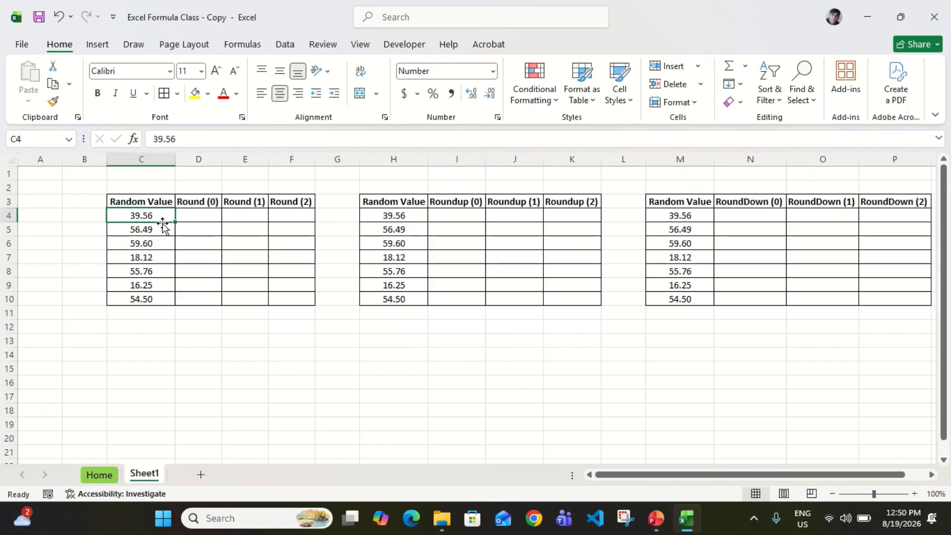
pyautogui.press('Right')
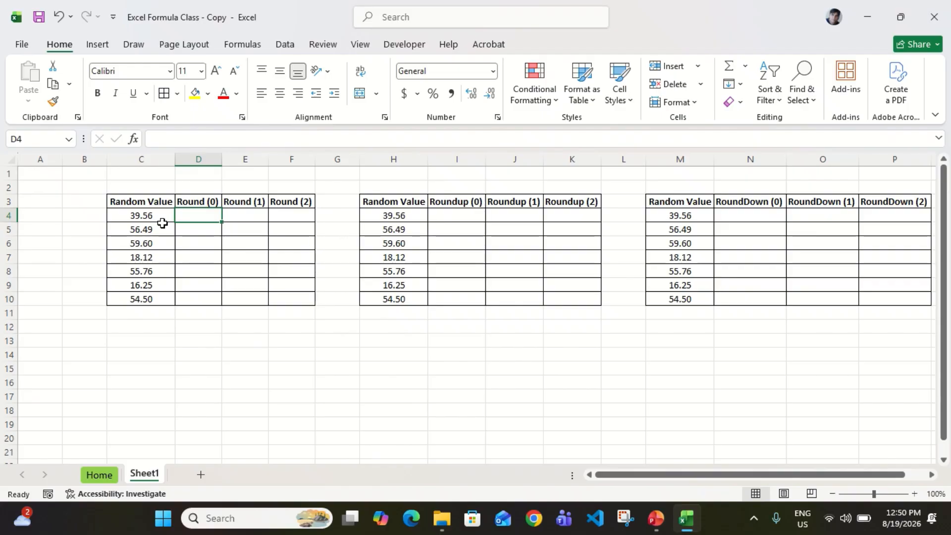
# Step: Compare the first row and the header row across the Round, Roundup and RoundDown tables
pyautogui.click(162, 222)
pyautogui.press('Right')
pyautogui.press('Right')
pyautogui.press('Right')
pyautogui.press('Right')
pyautogui.press('Right')
pyautogui.press('Right')
pyautogui.press('Right')
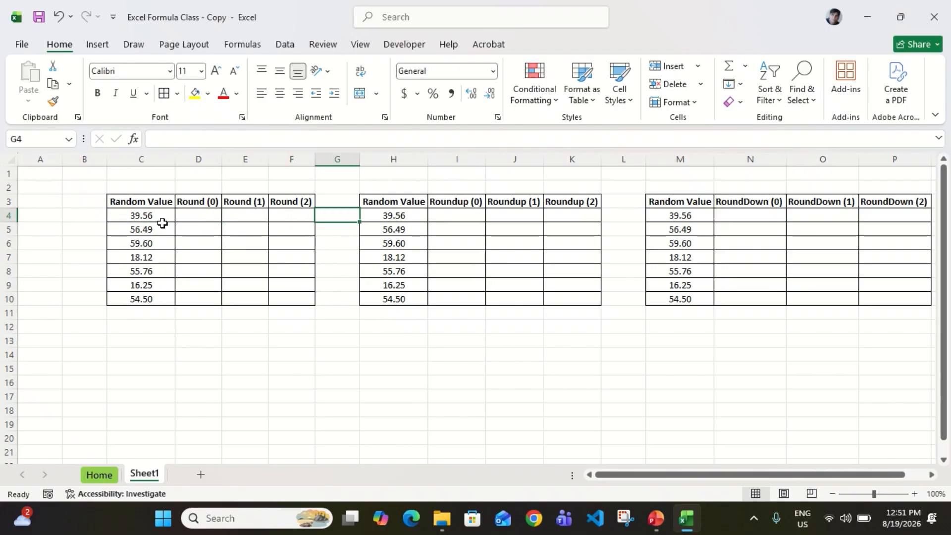
pyautogui.press('Right')
pyautogui.press('Right')
pyautogui.press('Right')
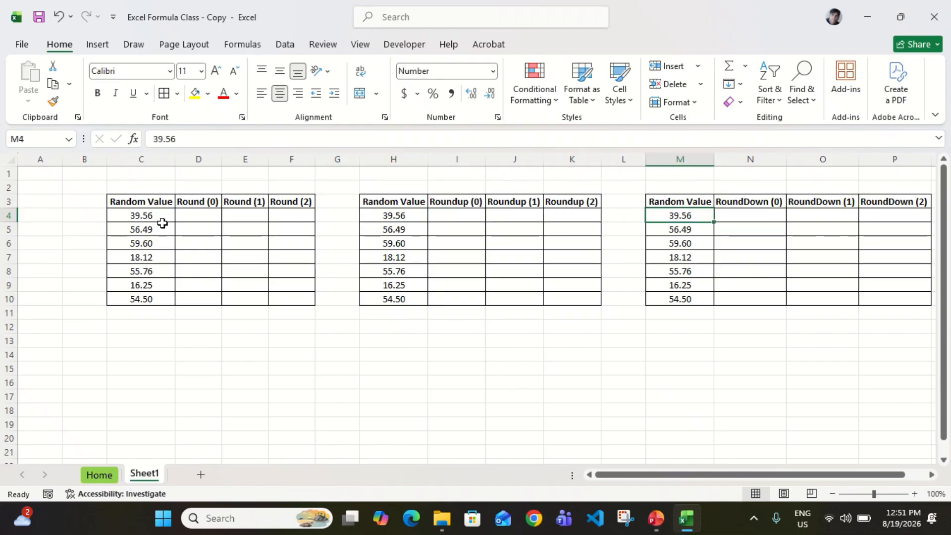
pyautogui.press('Up')
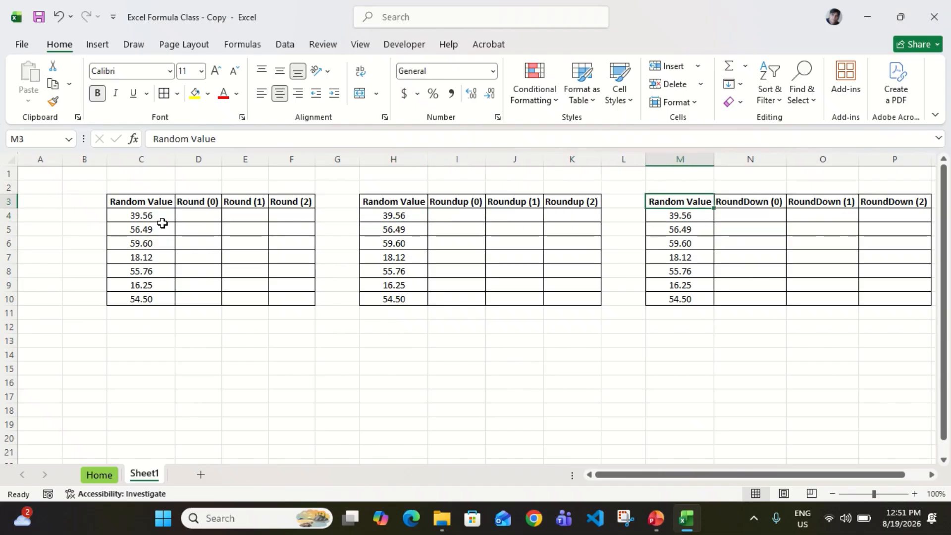
pyautogui.press('Left')
pyautogui.press('Left')
pyautogui.press('Left')
pyautogui.press('Left')
pyautogui.press('Left')
pyautogui.press('Left')
pyautogui.press('Left')
pyautogui.press('Left')
pyautogui.press('Left')
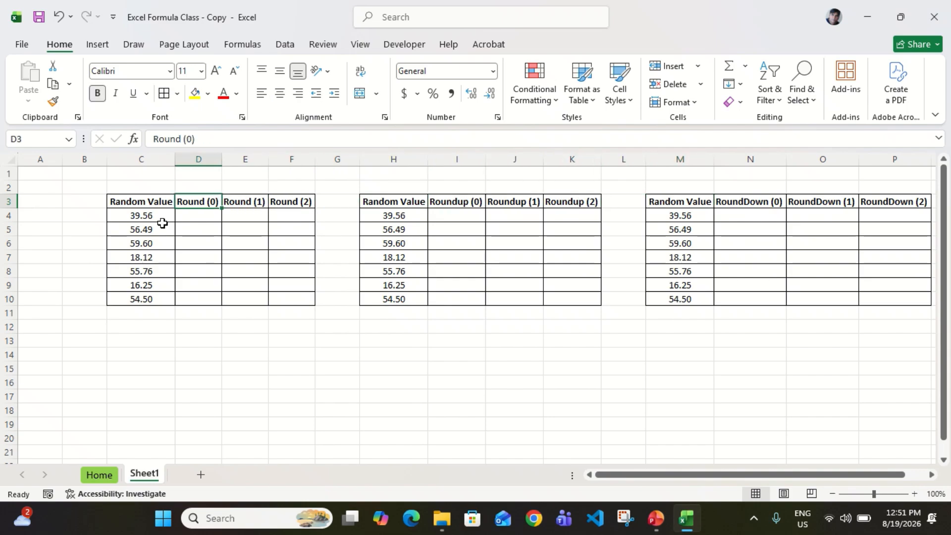
# Step: Enter the formula =ROUND(C4,0) in cell D4 to round the first random value to zero decimals
pyautogui.press('Left')
pyautogui.press('Down')
pyautogui.press('Right')
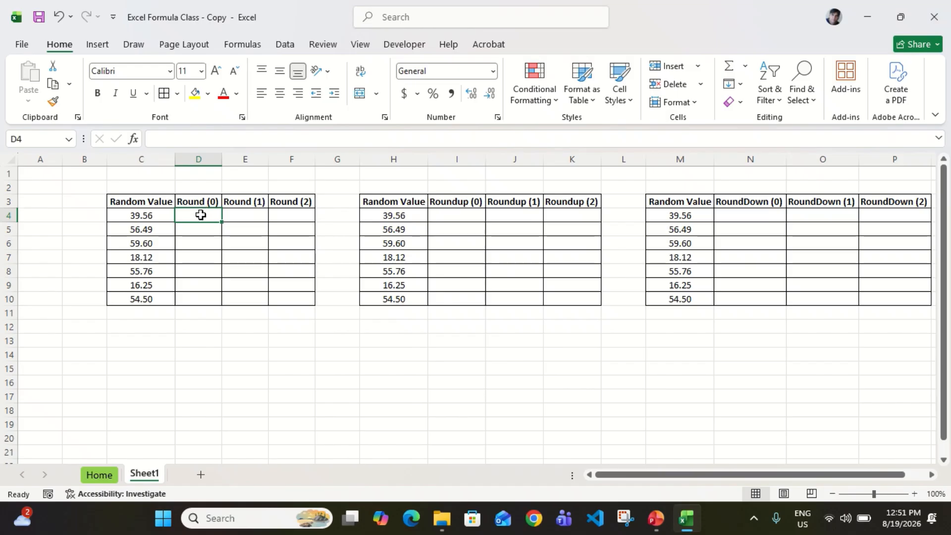
pyautogui.write('=roun')
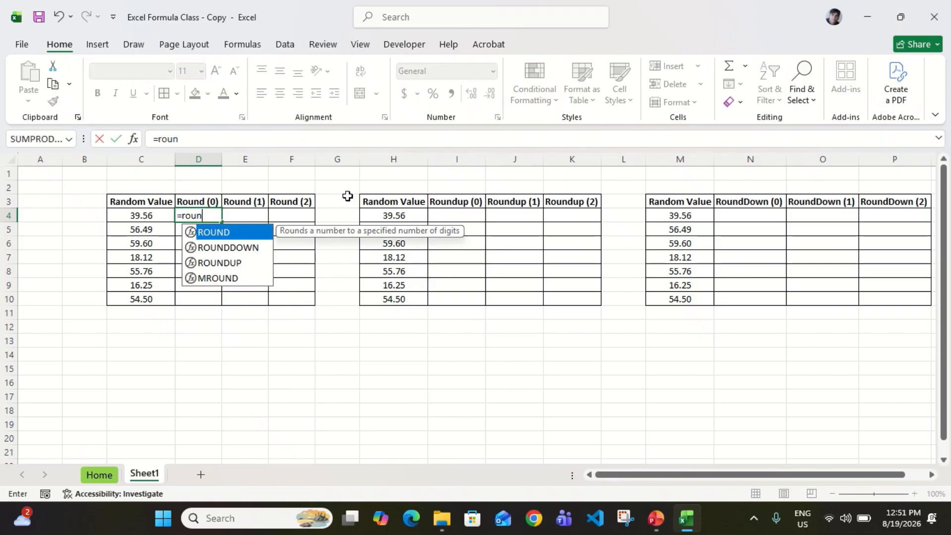
pyautogui.press('Tab')
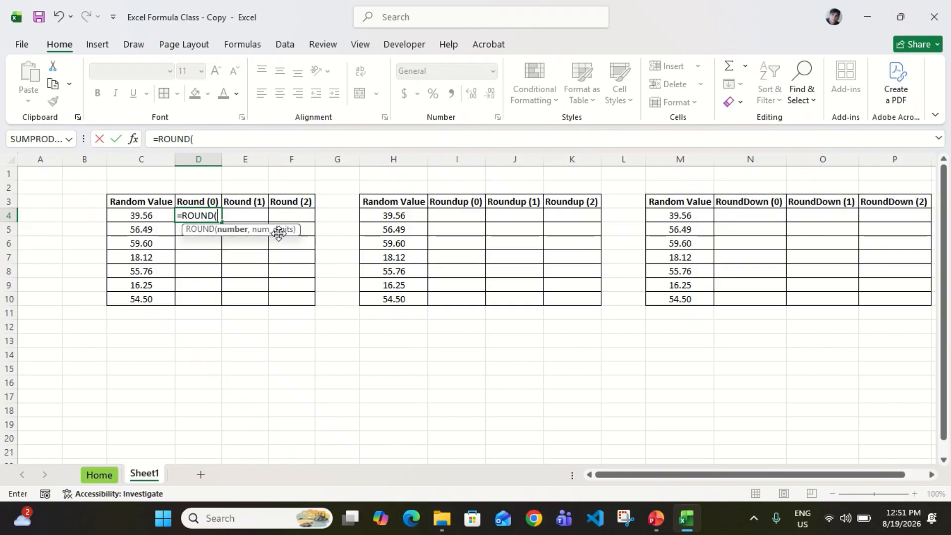
pyautogui.click(151, 214)
pyautogui.write(',')
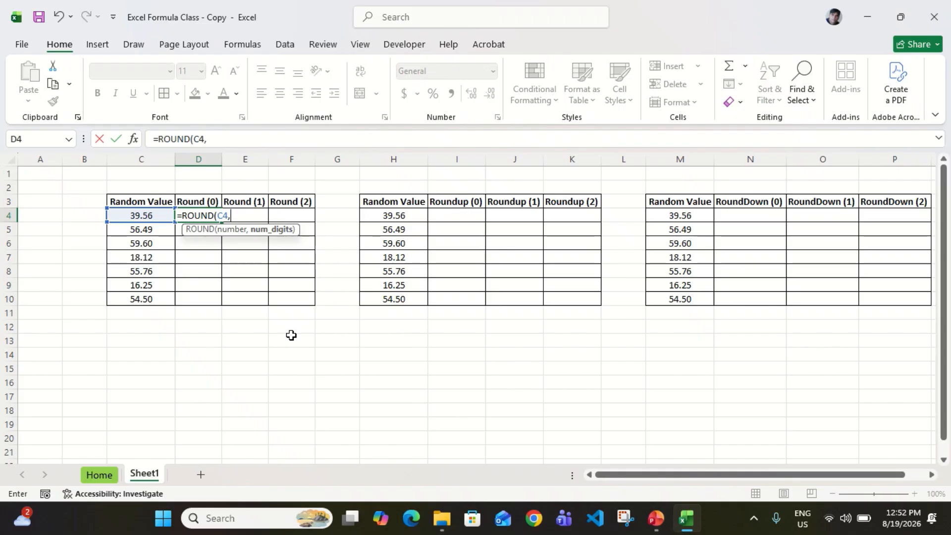
pyautogui.write('0)')
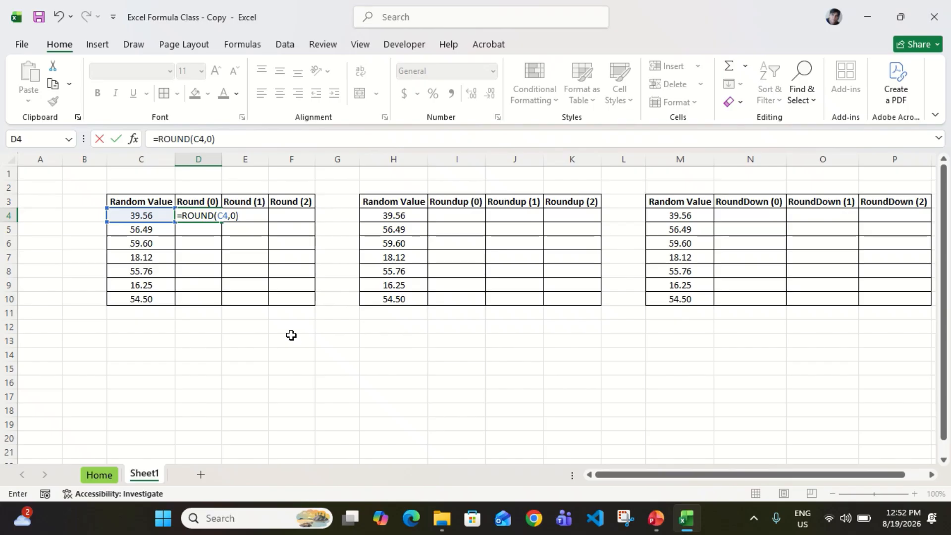
pyautogui.press('Return')
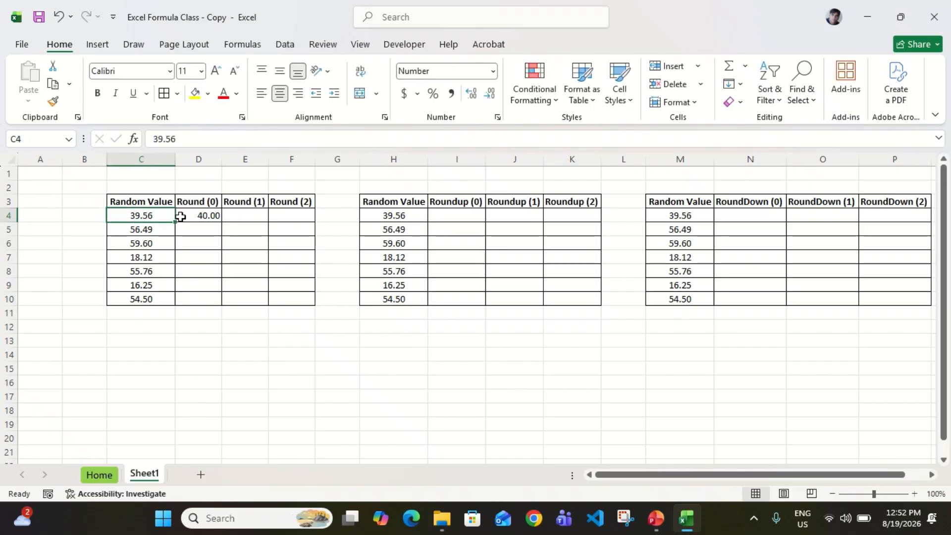
# Step: Format the Round (0) result in D4 to display without decimal places
pyautogui.click(207, 216)
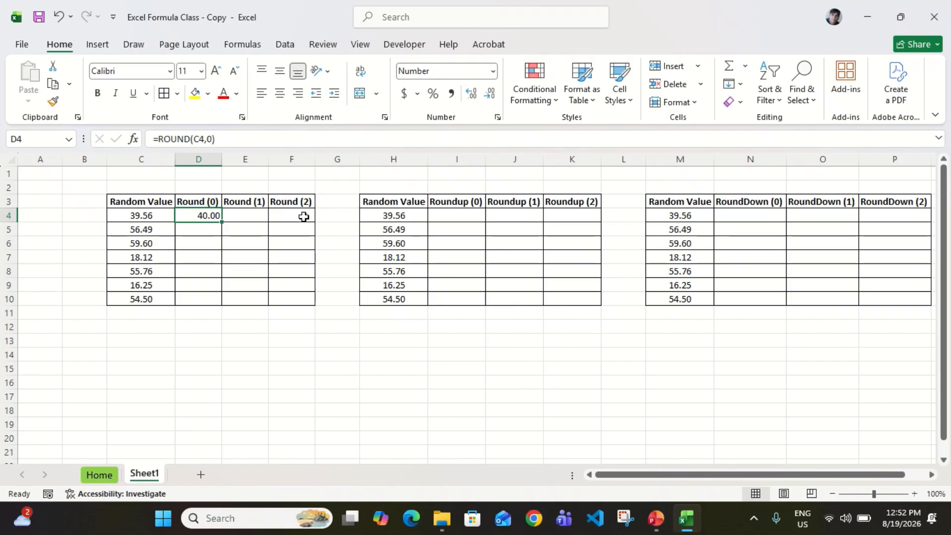
pyautogui.hotkey('shift', 'Right')
pyautogui.hotkey('shift', 'Right')
pyautogui.hotkey('shift', 'Down')
pyautogui.hotkey('shift', 'Down')
pyautogui.hotkey('shift', 'Up')
pyautogui.hotkey('shift', 'Up')
pyautogui.hotkey('shift', 'Left')
pyautogui.hotkey('shift', 'Left')
pyautogui.click(490, 94)
# Step: Fill the ROUND formula from D4 down through D10 in the Round (0) column
pyautogui.hotkey('shift', 'Down')
pyautogui.hotkey('shift', 'Down')
pyautogui.hotkey('shift', 'Down')
pyautogui.hotkey('shift', 'Down')
pyautogui.hotkey('shift', 'Down')
pyautogui.hotkey('shift', 'Down')
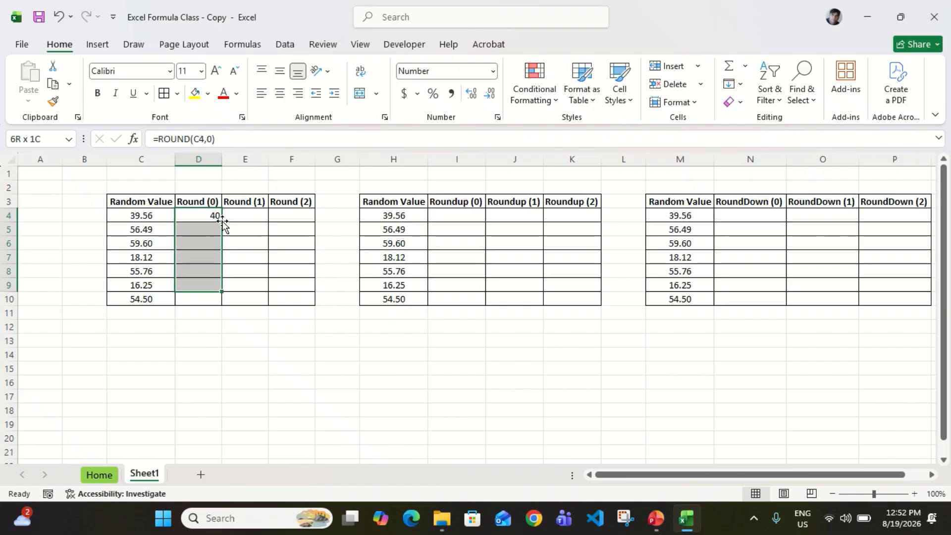
pyautogui.hotkey('ctrl', 'd')
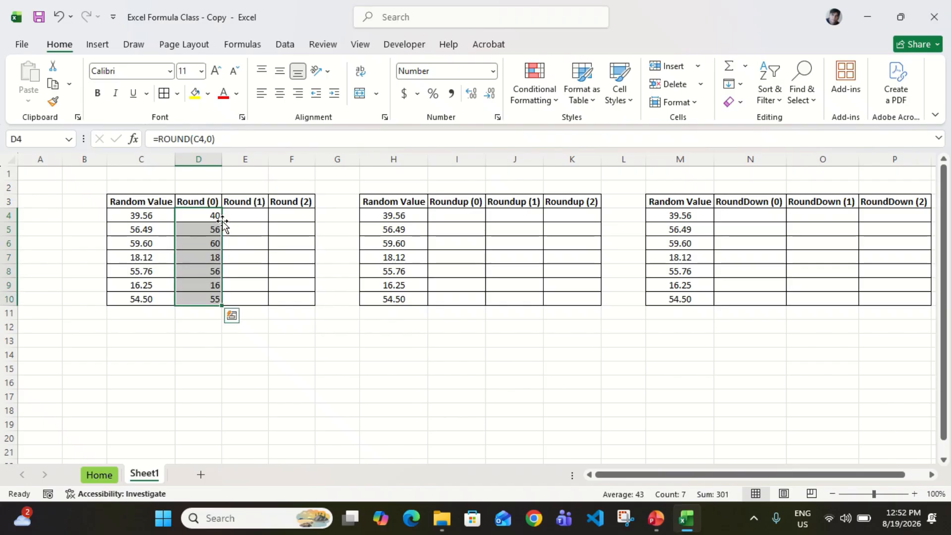
# Step: Compare the random values in C4 and C5 with their Round (0) results in column D
pyautogui.press('Up')
pyautogui.press('Down')
pyautogui.press('Down')
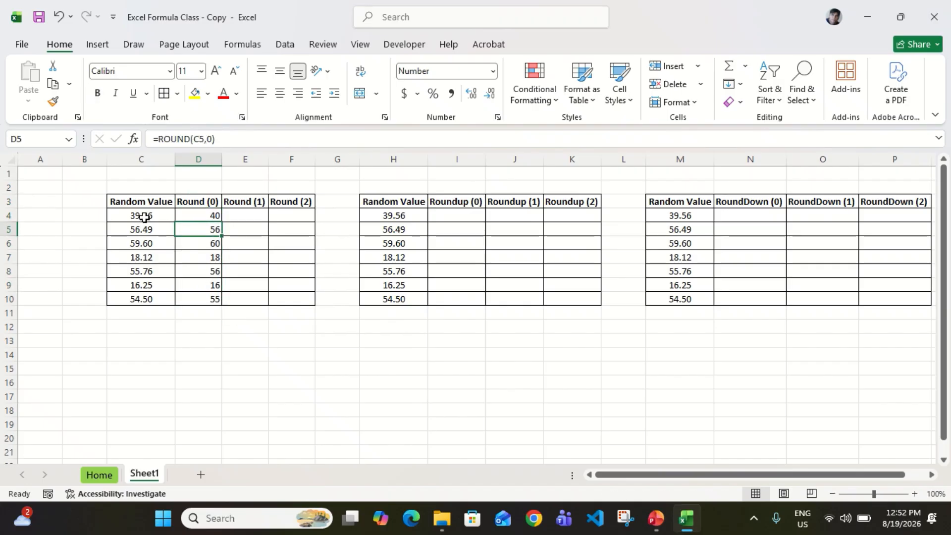
pyautogui.click(144, 218)
pyautogui.click(197, 219)
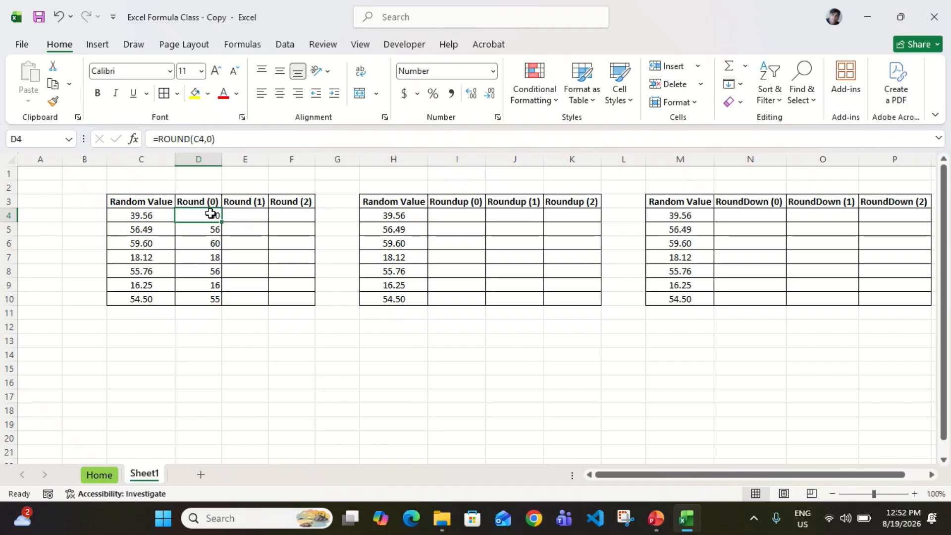
pyautogui.click(149, 234)
pyautogui.click(214, 236)
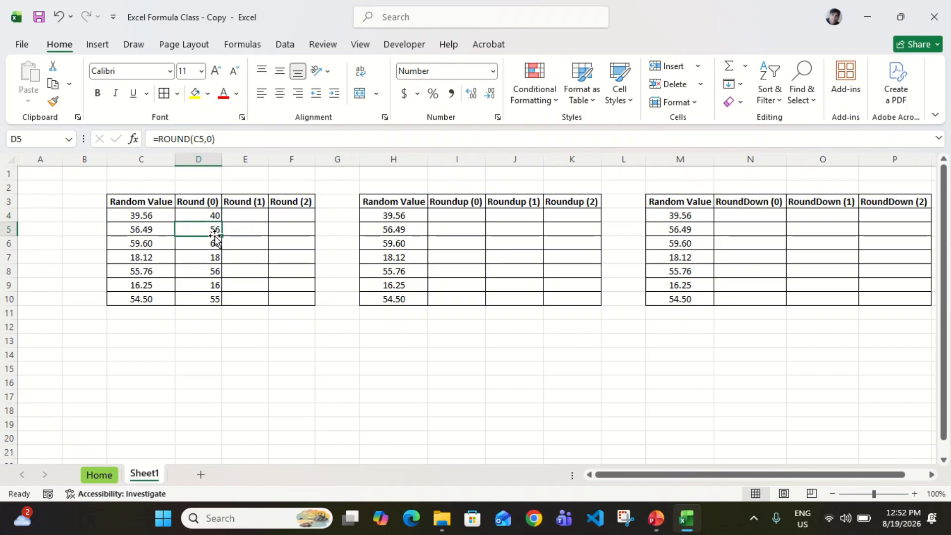
pyautogui.click(157, 233)
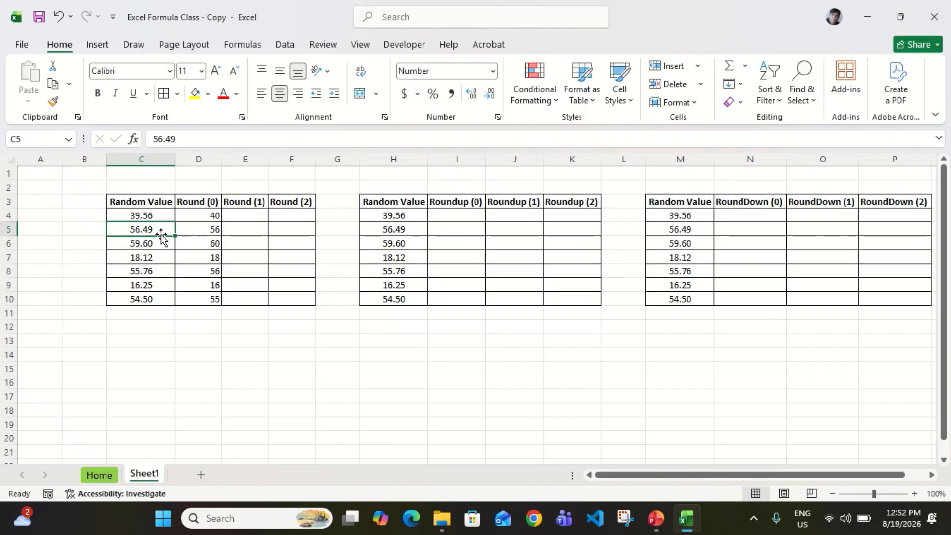
pyautogui.click(210, 225)
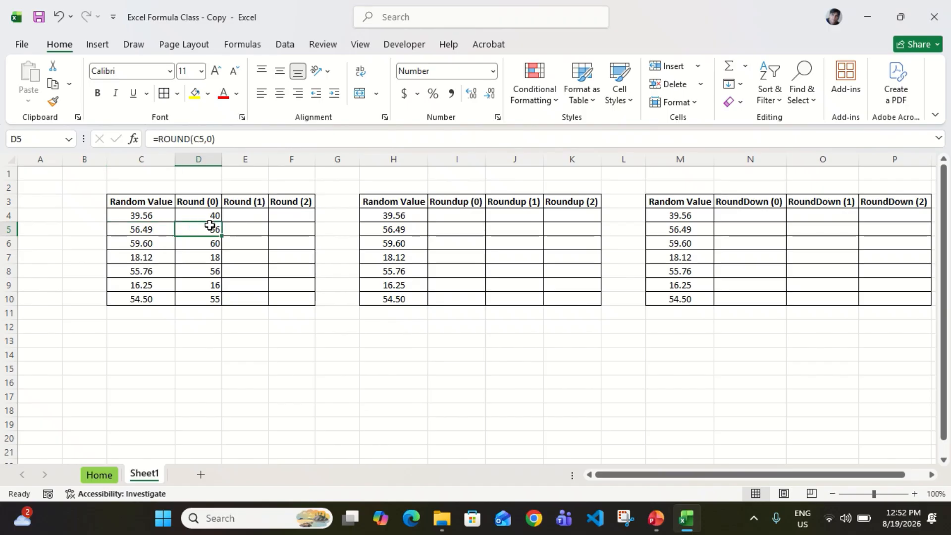
# Step: Try 56.51 as the random value in C5, check its Round (0) result, and undo the change
pyautogui.doubleClick(170, 229)
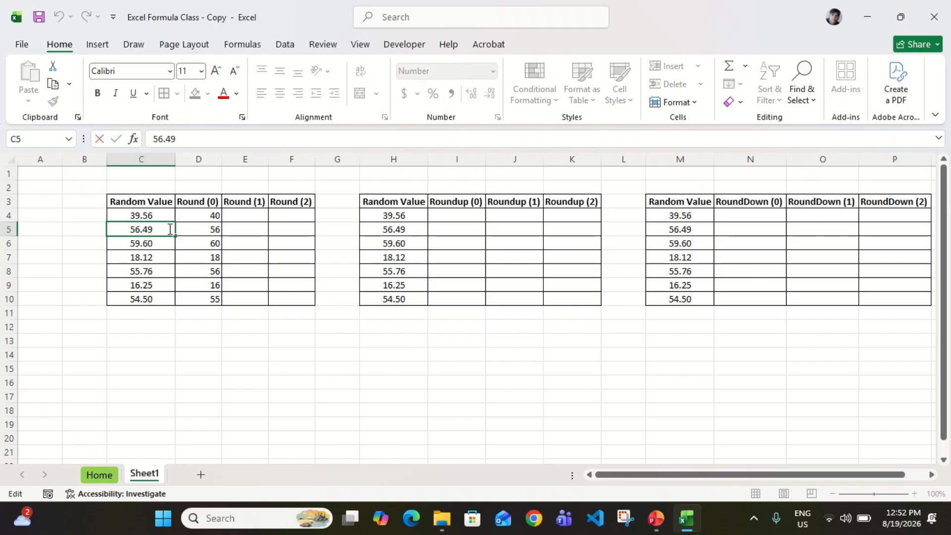
pyautogui.press('BackSpace')
pyautogui.press('BackSpace')
pyautogui.write('51')
pyautogui.press('Return')
pyautogui.click(168, 229)
pyautogui.press('Right')
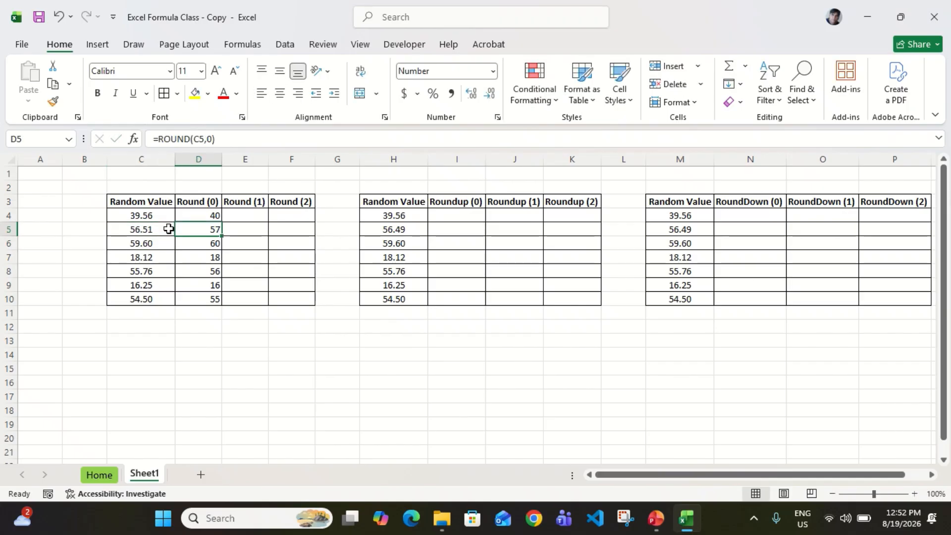
pyautogui.hotkey('ctrl', 'z')
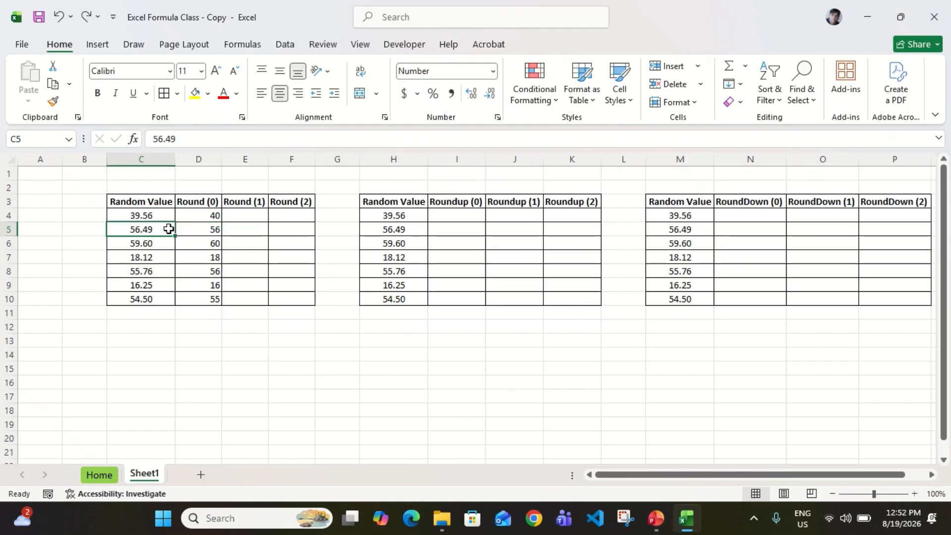
# Step: Compare the remaining random values with their Round (0) results row by row, down to row 10
pyautogui.click(200, 230)
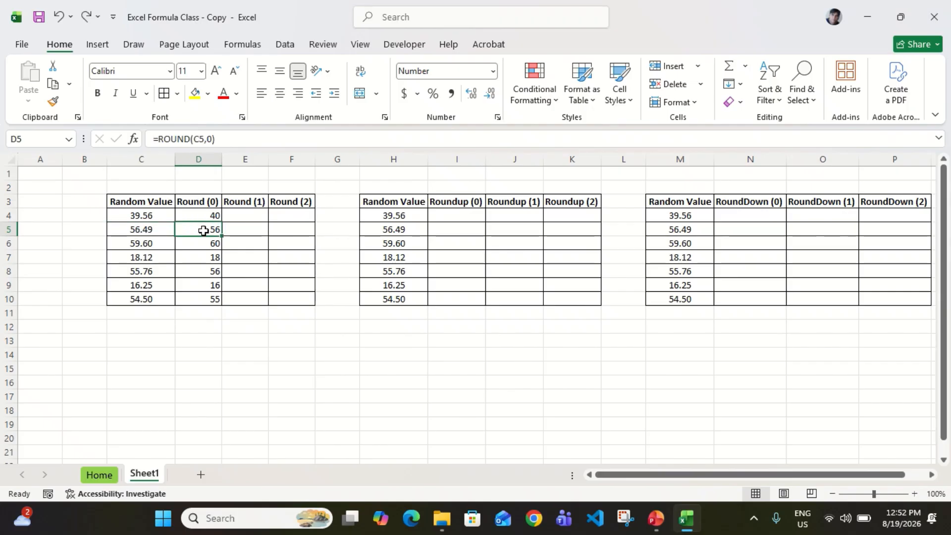
pyautogui.click(155, 244)
pyautogui.click(208, 248)
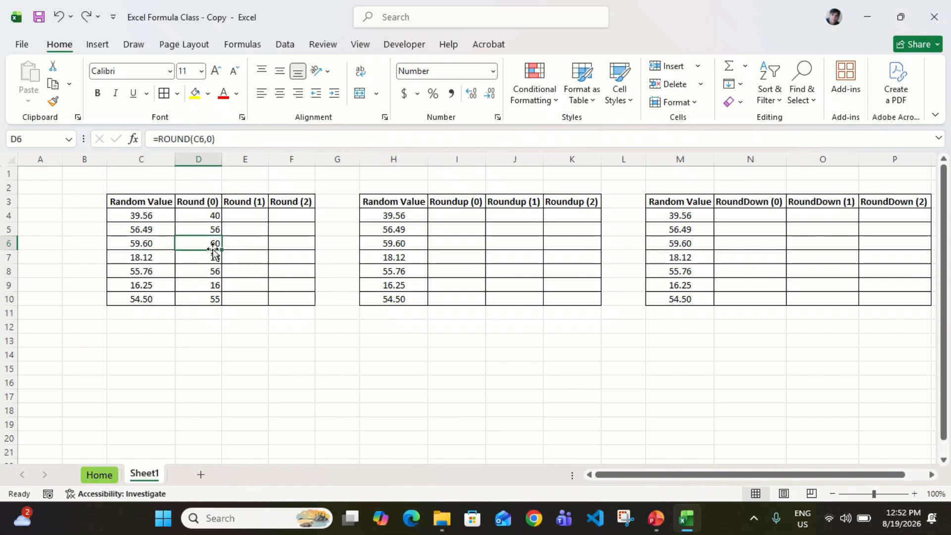
pyautogui.click(157, 256)
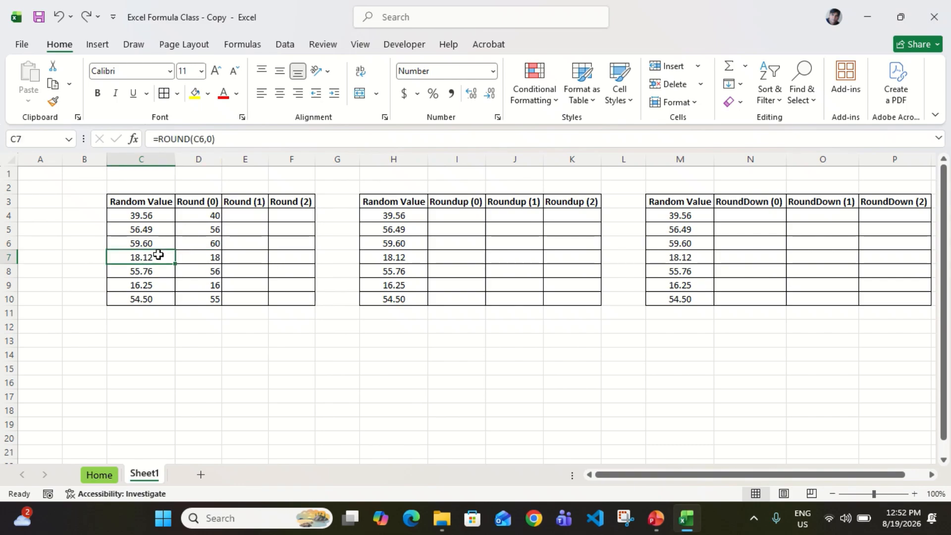
pyautogui.click(216, 257)
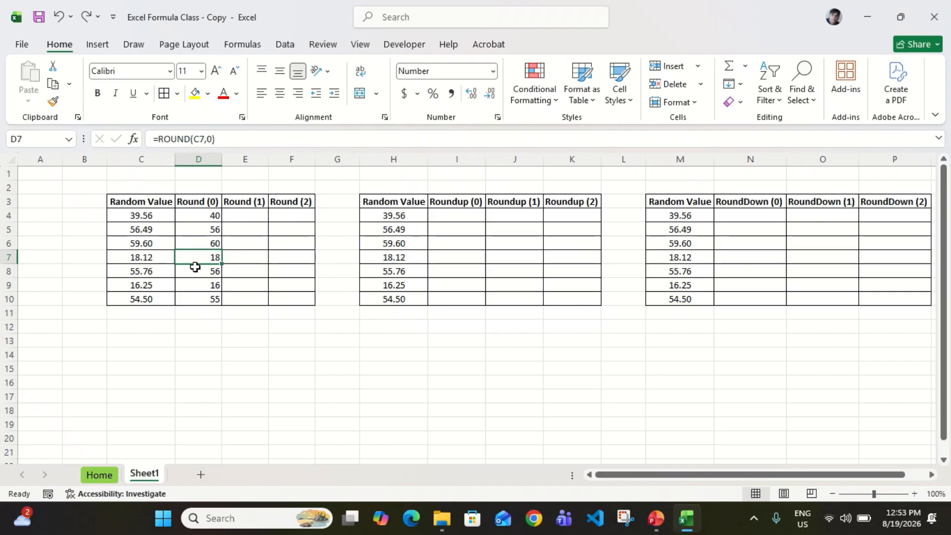
pyautogui.click(149, 269)
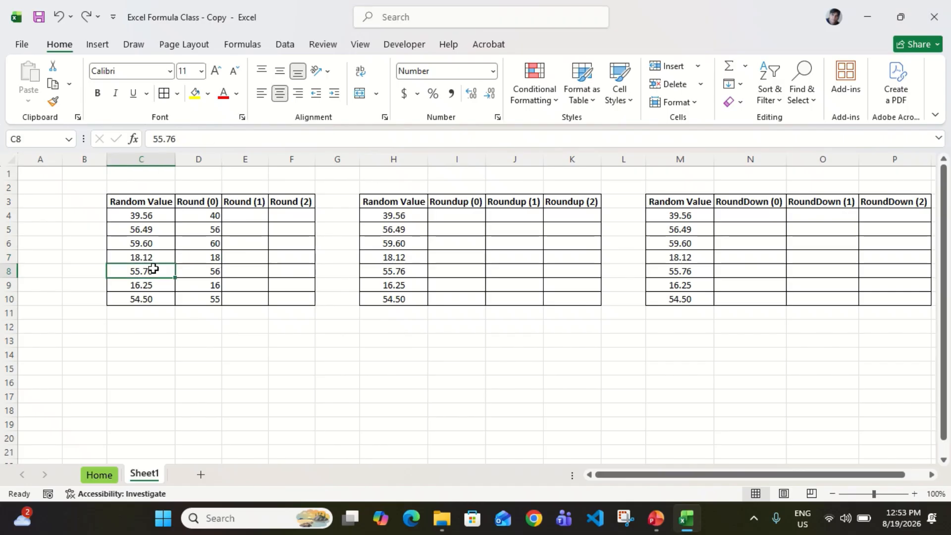
pyautogui.click(208, 272)
pyautogui.click(153, 286)
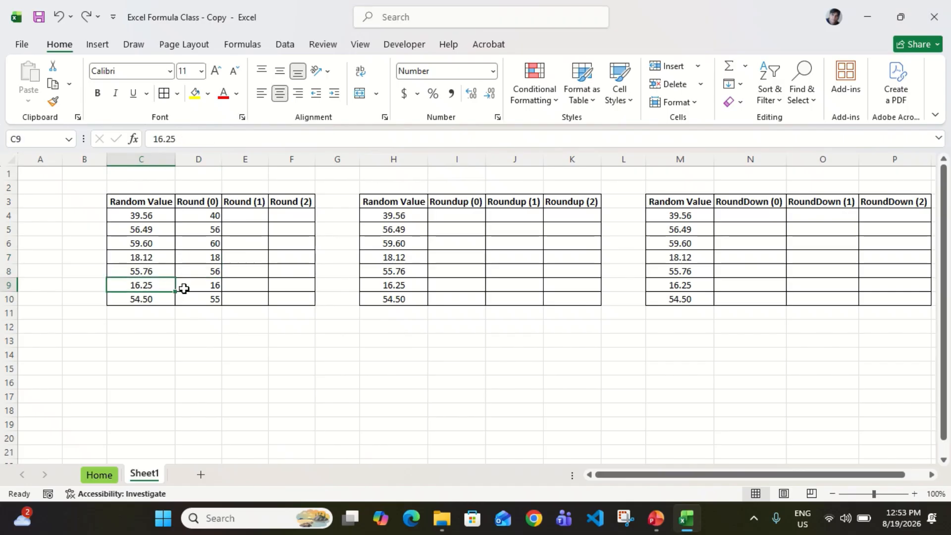
pyautogui.click(204, 289)
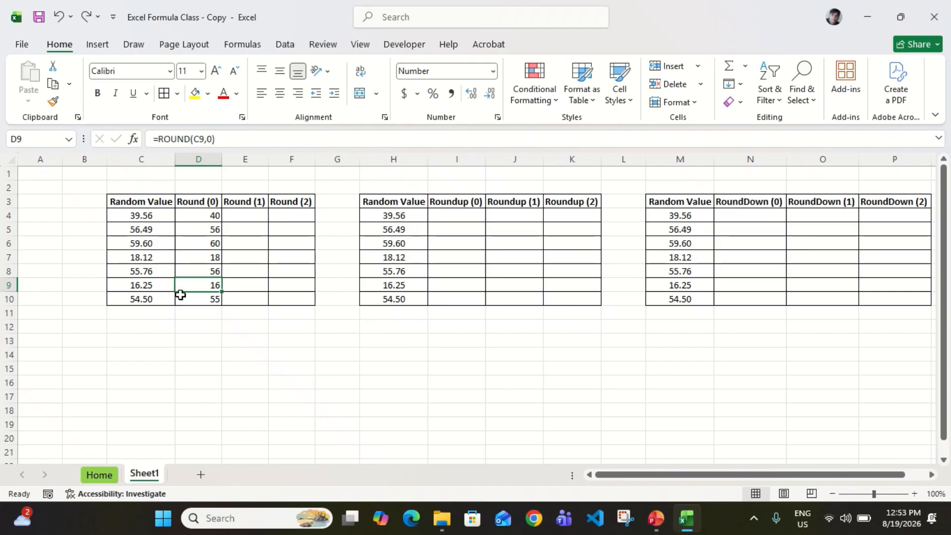
pyautogui.click(142, 301)
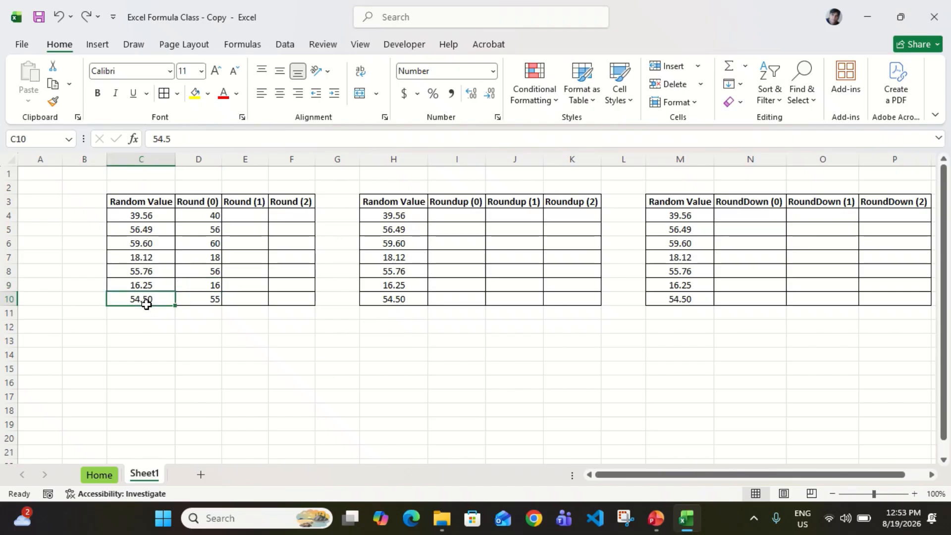
pyautogui.click(212, 299)
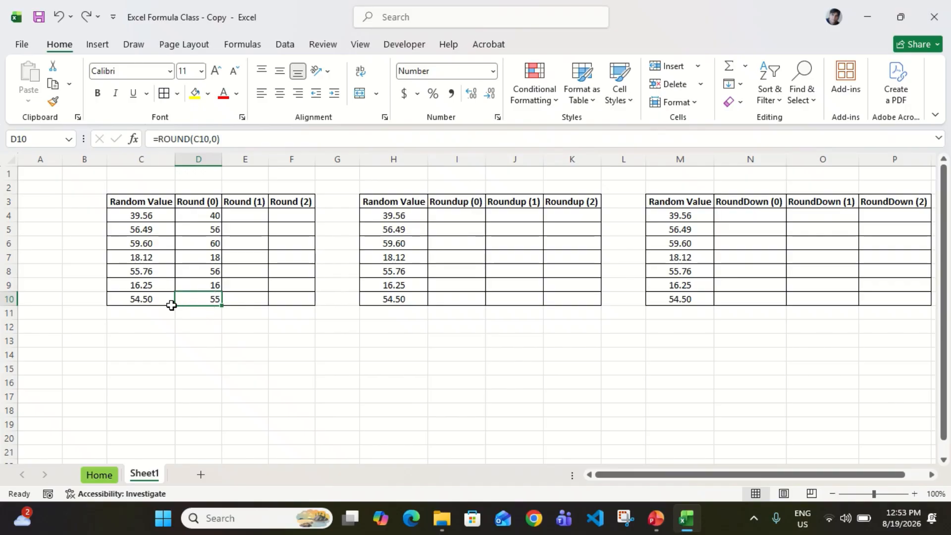
pyautogui.click(156, 299)
pyautogui.click(157, 216)
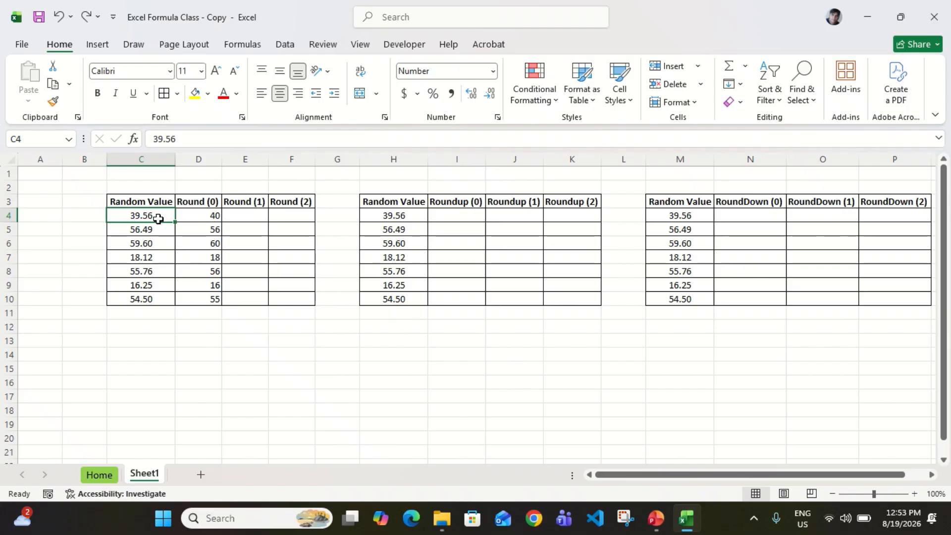
pyautogui.click(162, 238)
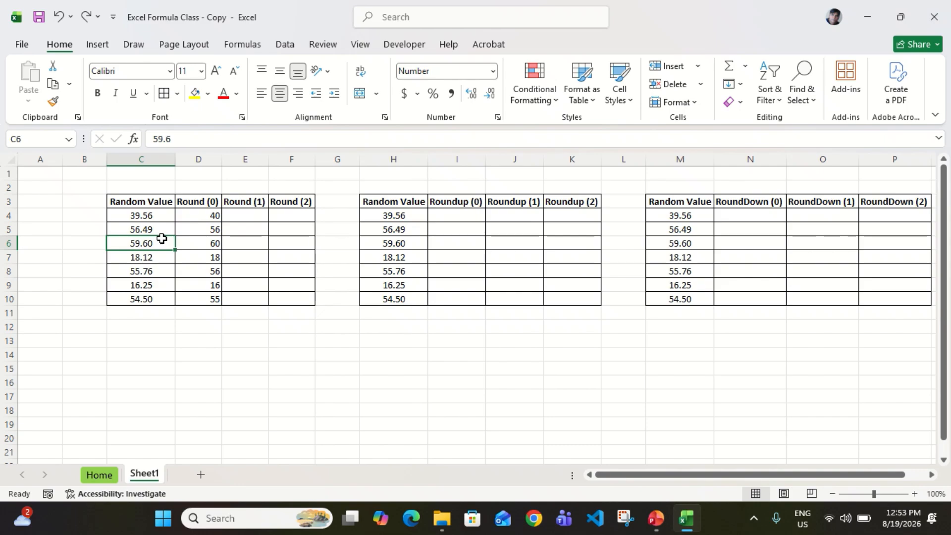
# Step: Center the Round (0) results in D4:D10 horizontally
pyautogui.click(192, 219)
pyautogui.hotkey('ctrl', 'shift', 'Down')
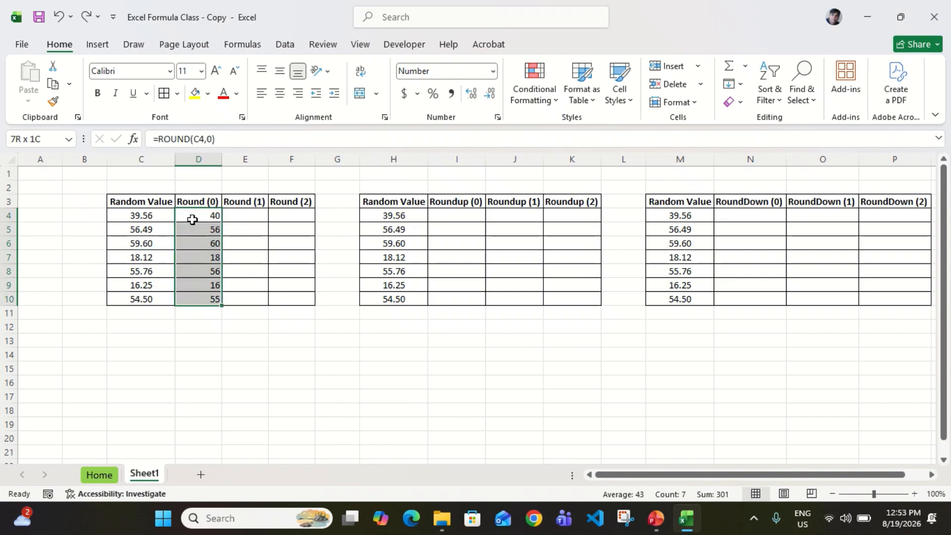
pyautogui.click(280, 93)
# Step: Review the first random values against their Round (0) results and look over the completed Round (0) column
pyautogui.click(197, 213)
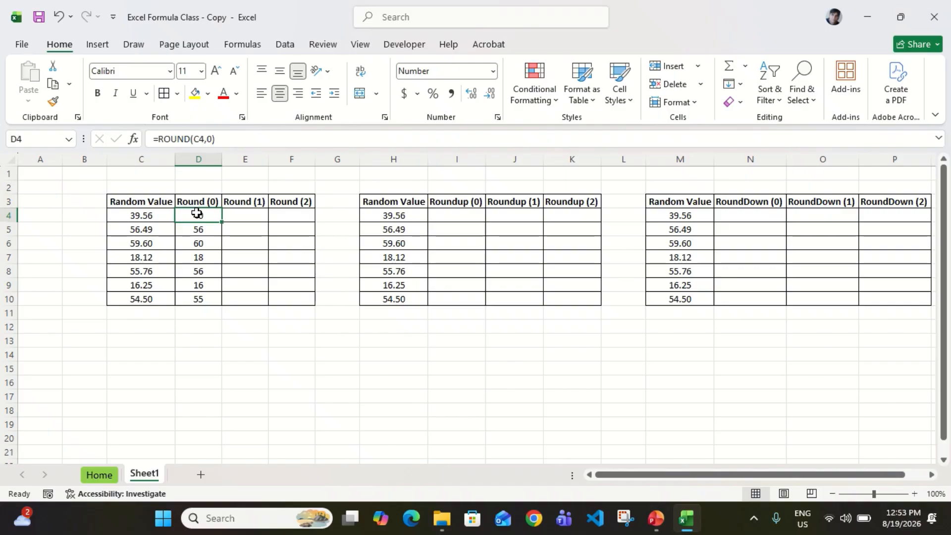
pyautogui.click(141, 219)
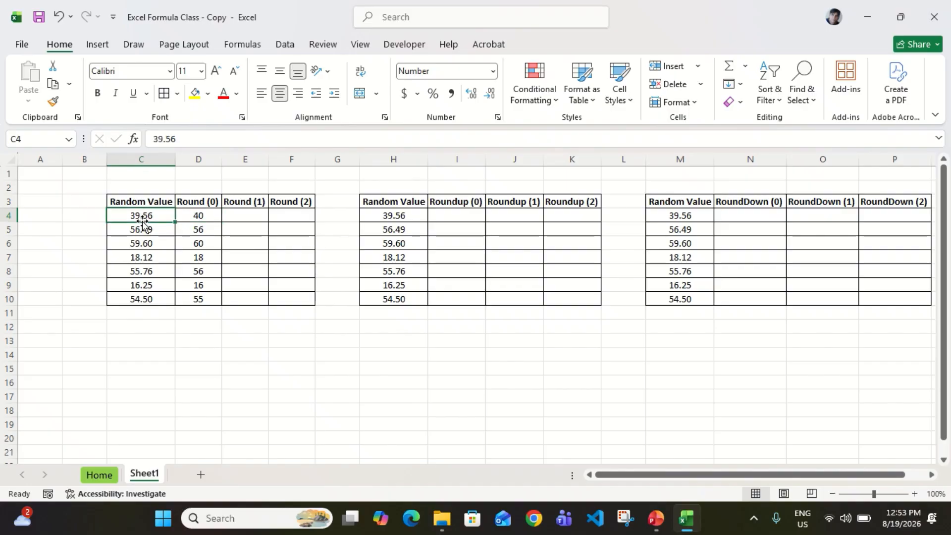
pyautogui.click(198, 215)
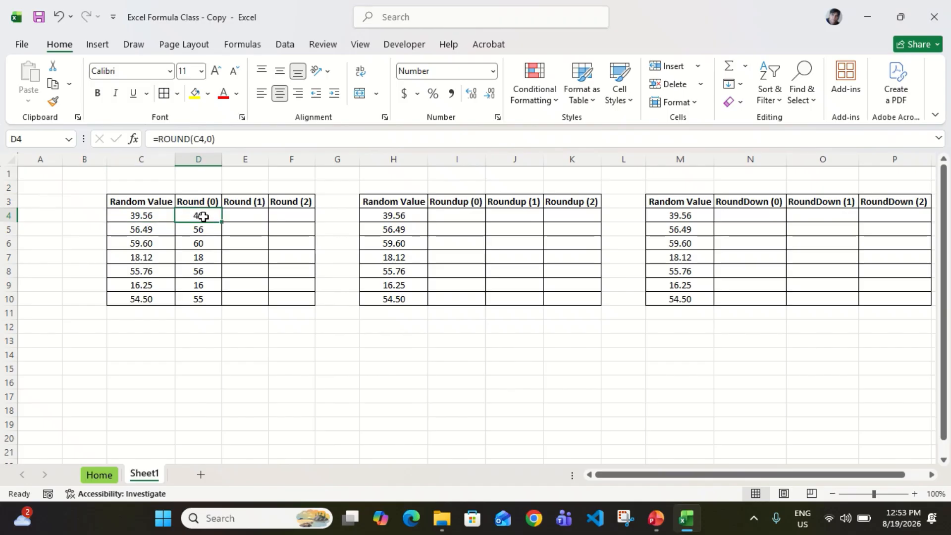
pyautogui.click(154, 228)
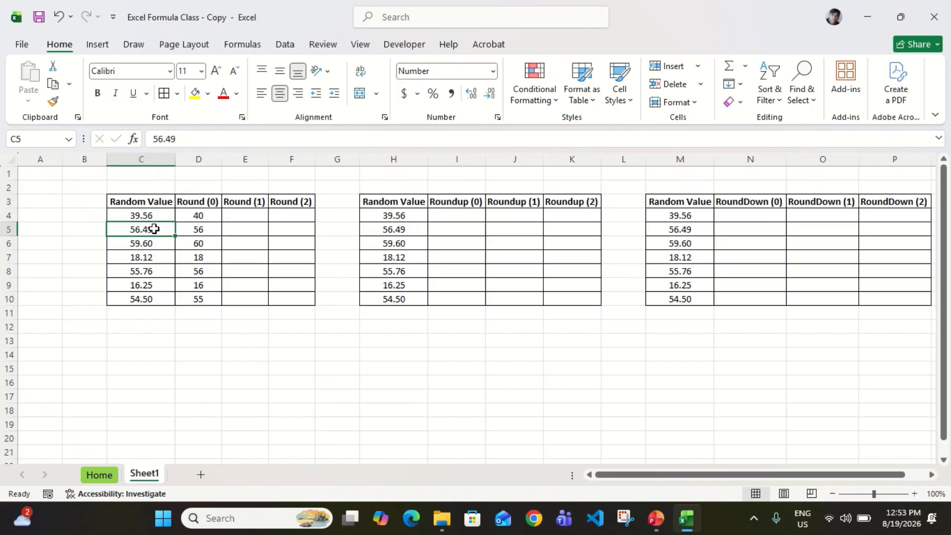
pyautogui.click(199, 234)
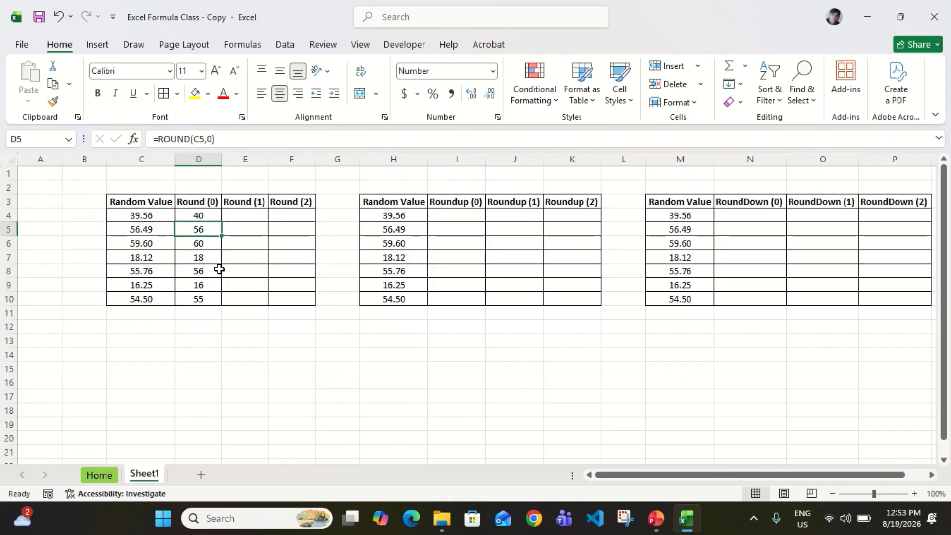
pyautogui.click(245, 214)
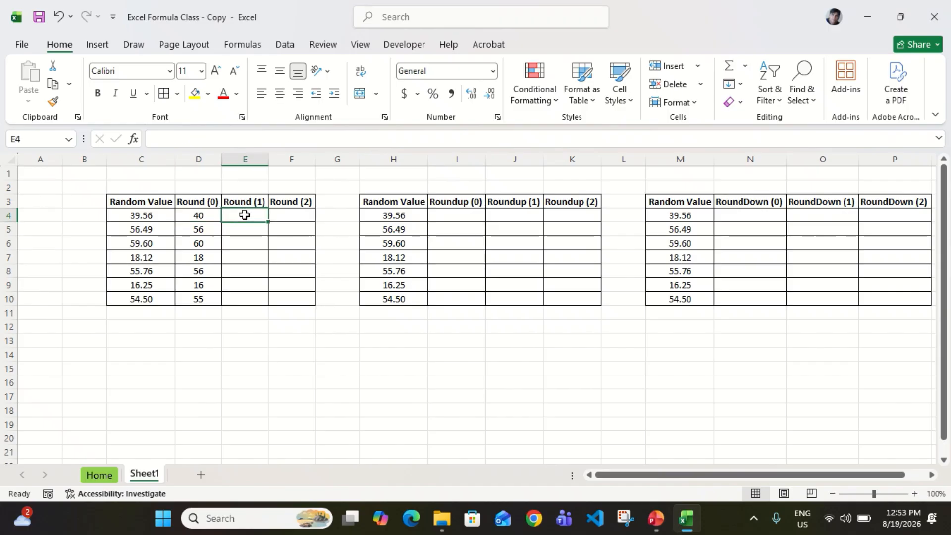
pyautogui.click(199, 225)
pyautogui.press('Up')
pyautogui.press('Up')
pyautogui.press('Down')
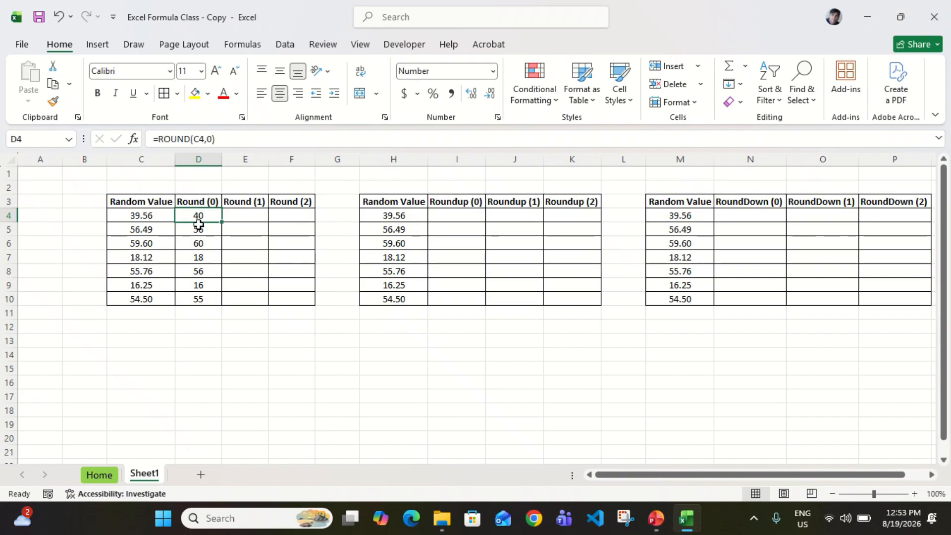
pyautogui.hotkey('ctrl', 'shift', 'Down')
pyautogui.press('Up')
pyautogui.press('Down')
# Step: Enter the formula =ROUND(C4,1) in cell E4 to round the first random value to one decimal
pyautogui.press('Right')
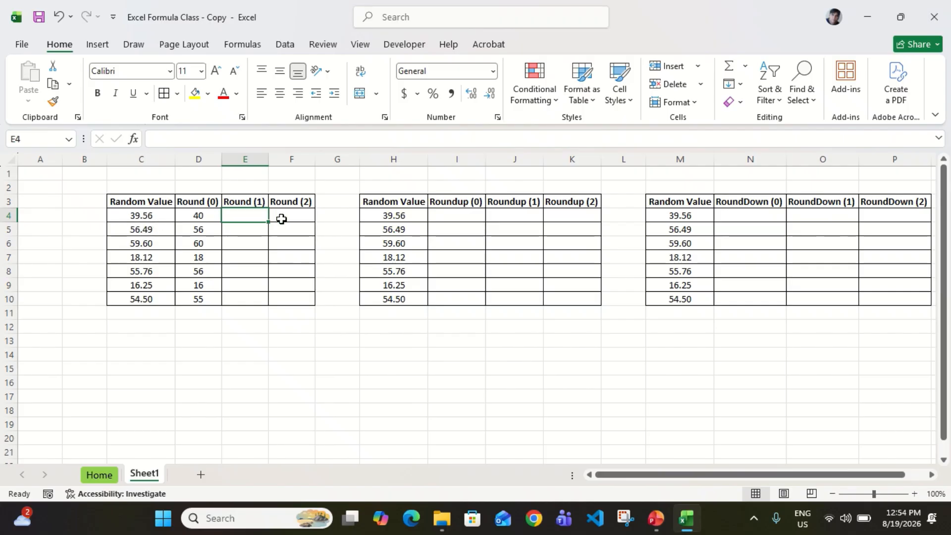
pyautogui.write('=romn')
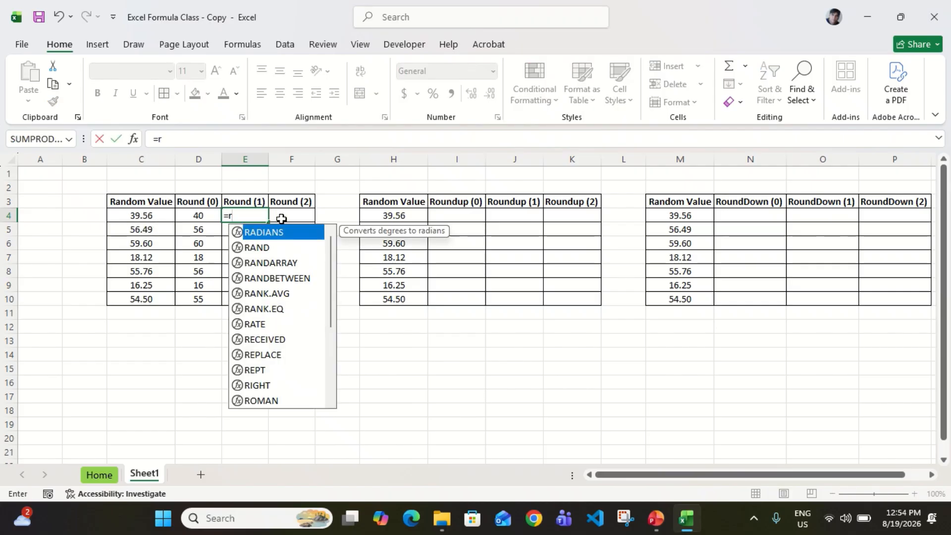
pyautogui.press('BackSpace')
pyautogui.press('BackSpace')
pyautogui.write('ou')
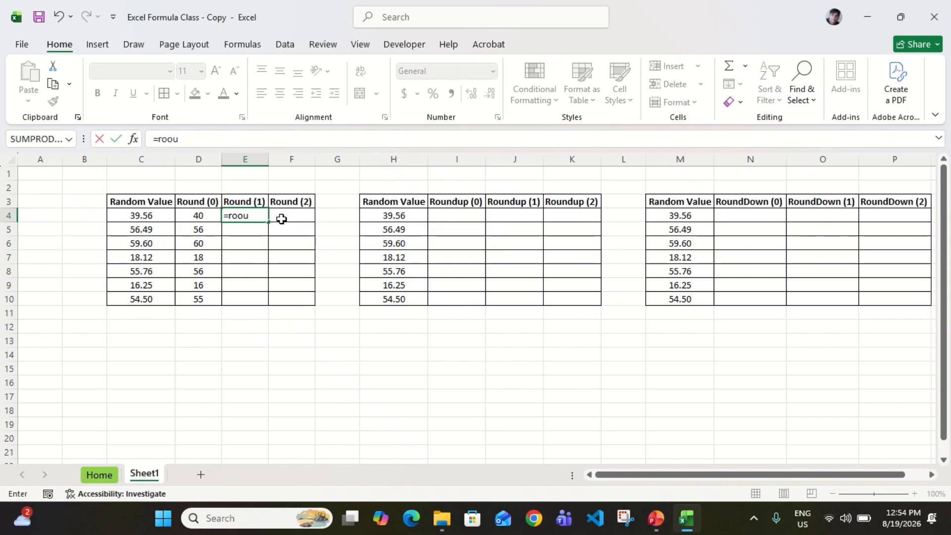
pyautogui.press('BackSpace')
pyautogui.press('BackSpace')
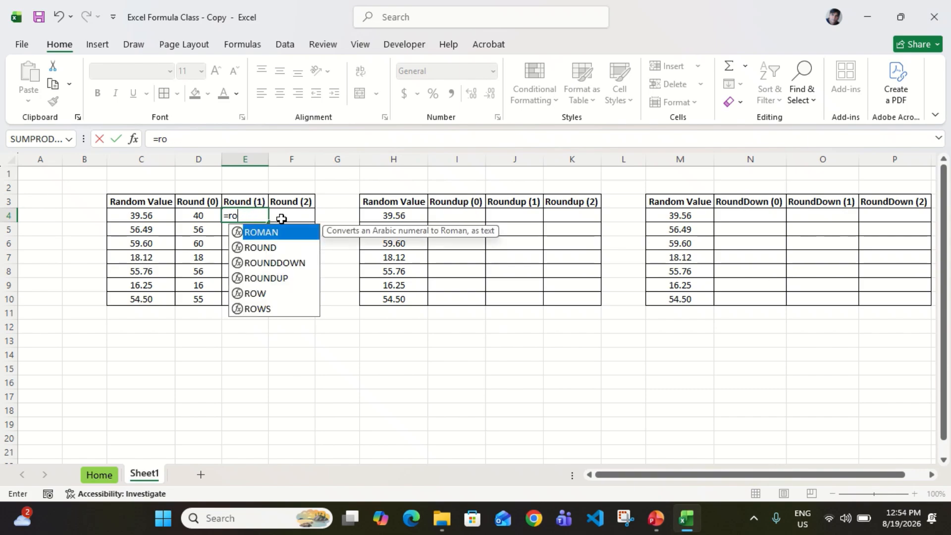
pyautogui.write('un')
pyautogui.press('Tab')
pyautogui.press('Left')
pyautogui.press('Left')
pyautogui.write(',')
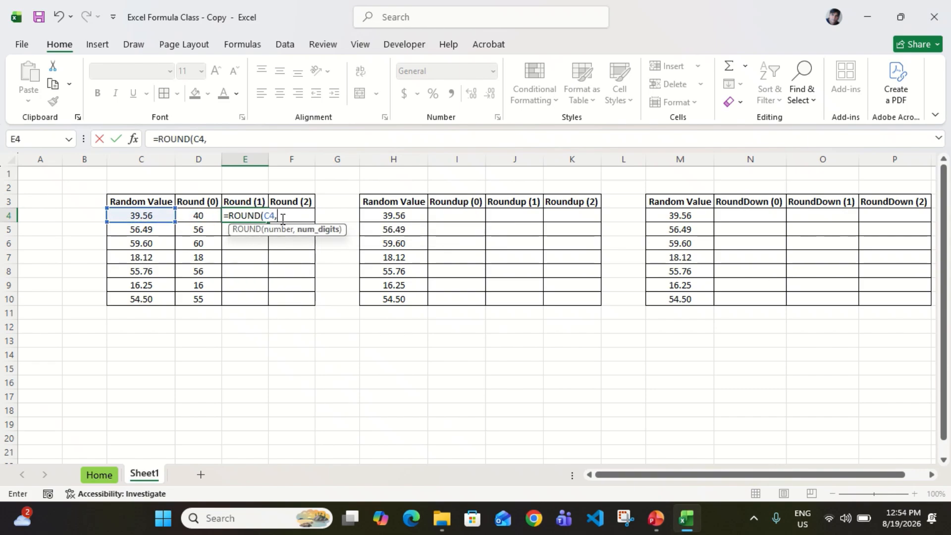
pyautogui.hotkey('ctrl', 'Return')
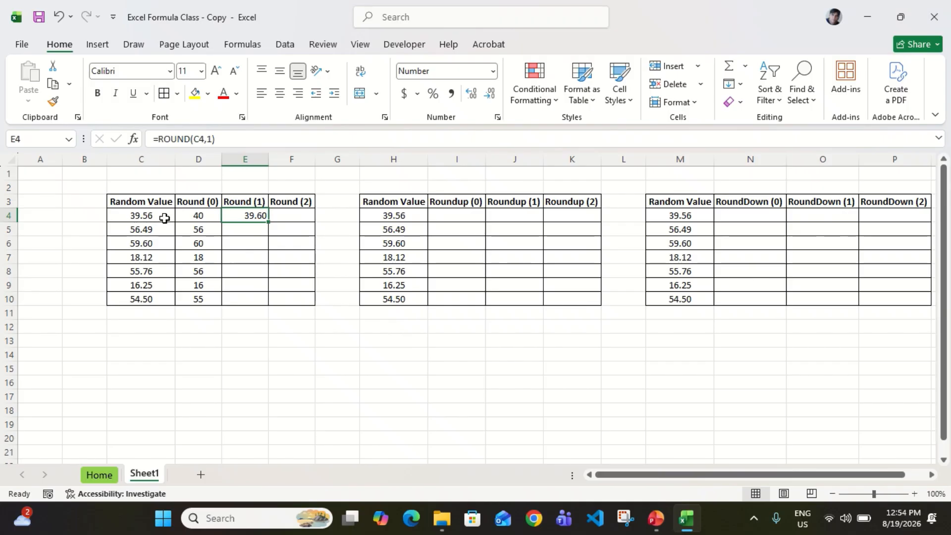
# Step: Show the Round (1) result in E4 with one decimal place and fill its formula down to E10
pyautogui.click(490, 93)
pyautogui.hotkey('shift', 'Down')
pyautogui.hotkey('shift', 'Down')
pyautogui.hotkey('shift', 'Down')
pyautogui.hotkey('shift', 'Down')
pyautogui.hotkey('shift', 'Down')
pyautogui.hotkey('shift', 'Down')
pyautogui.hotkey('ctrl', 'd')
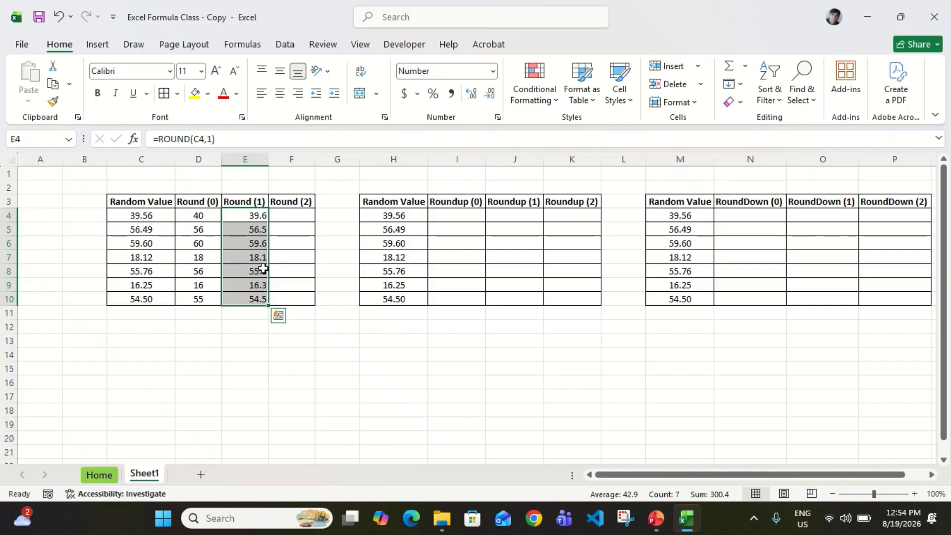
# Step: Compare the random values in C4:C10 with their Round (1) results row by row
pyautogui.click(158, 215)
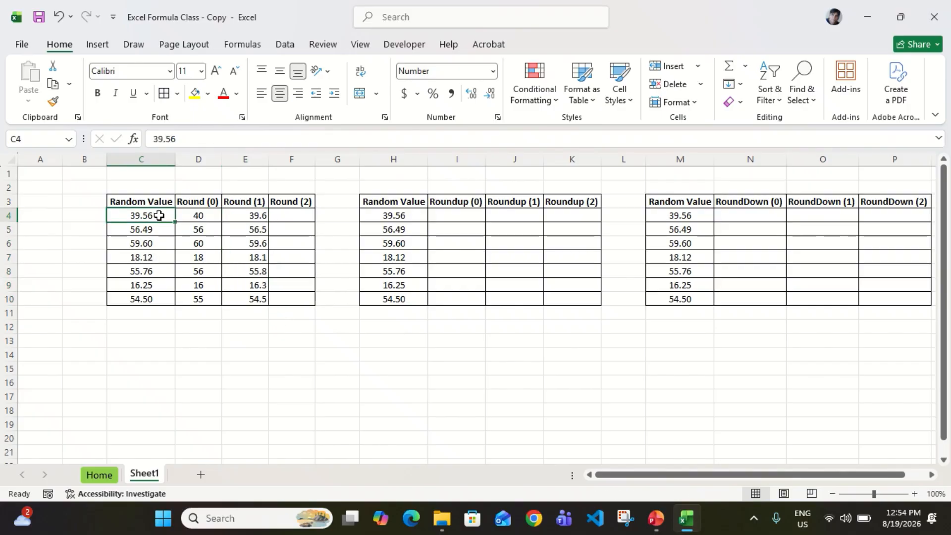
pyautogui.click(258, 217)
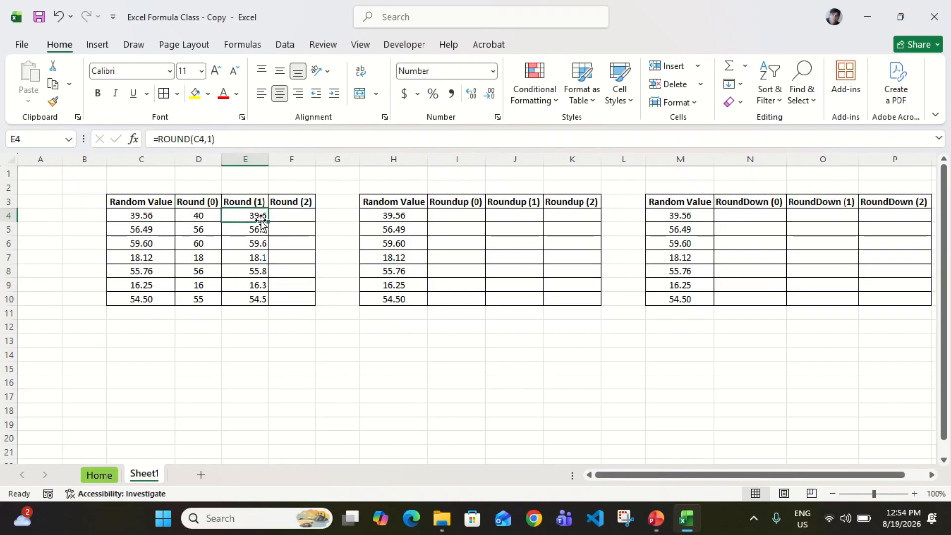
pyautogui.click(258, 229)
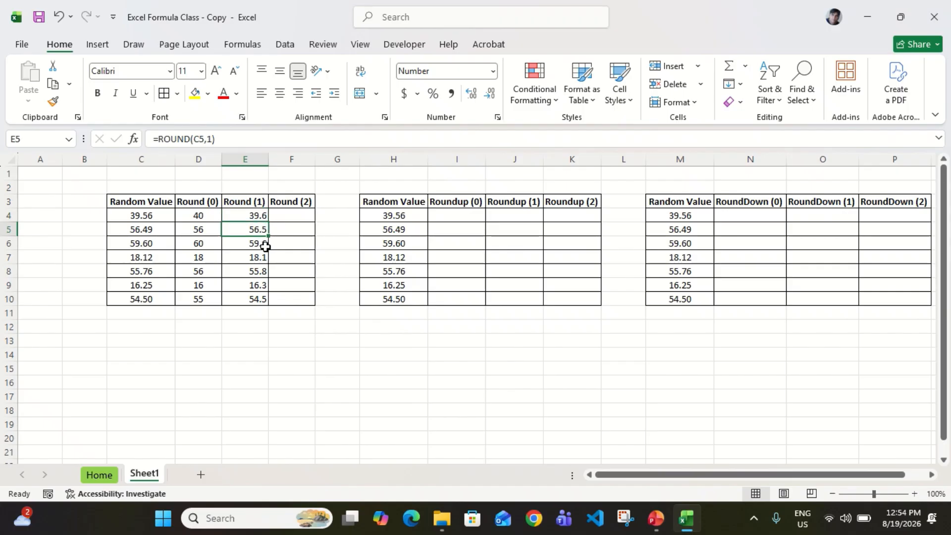
pyautogui.click(168, 242)
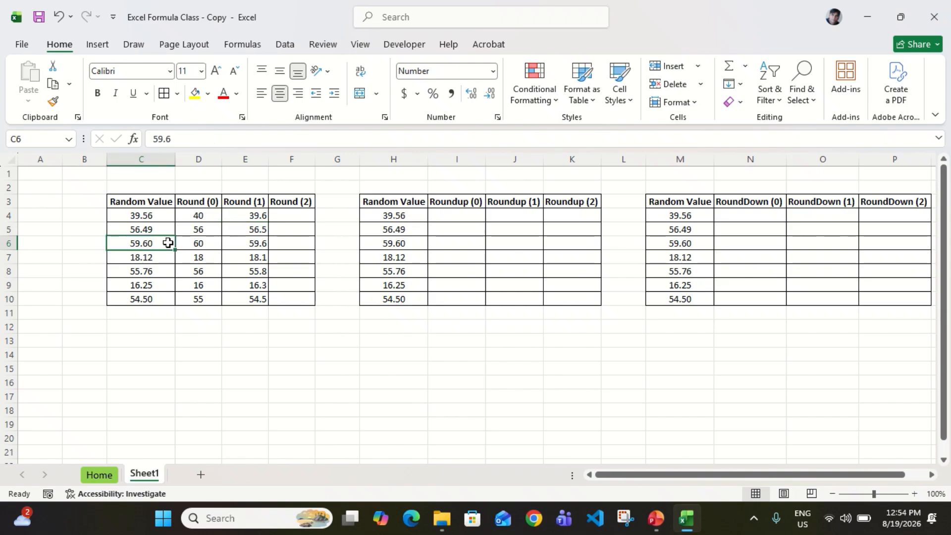
pyautogui.click(265, 245)
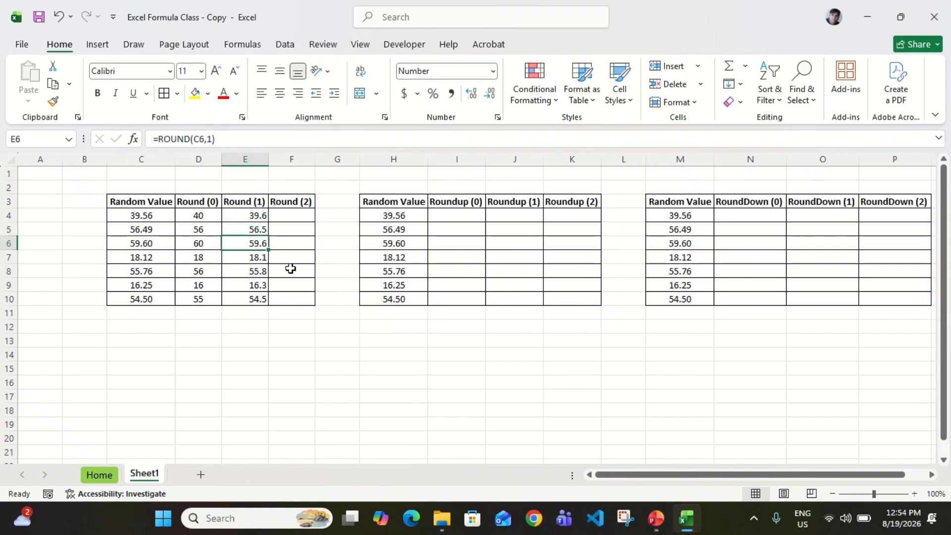
pyautogui.click(160, 259)
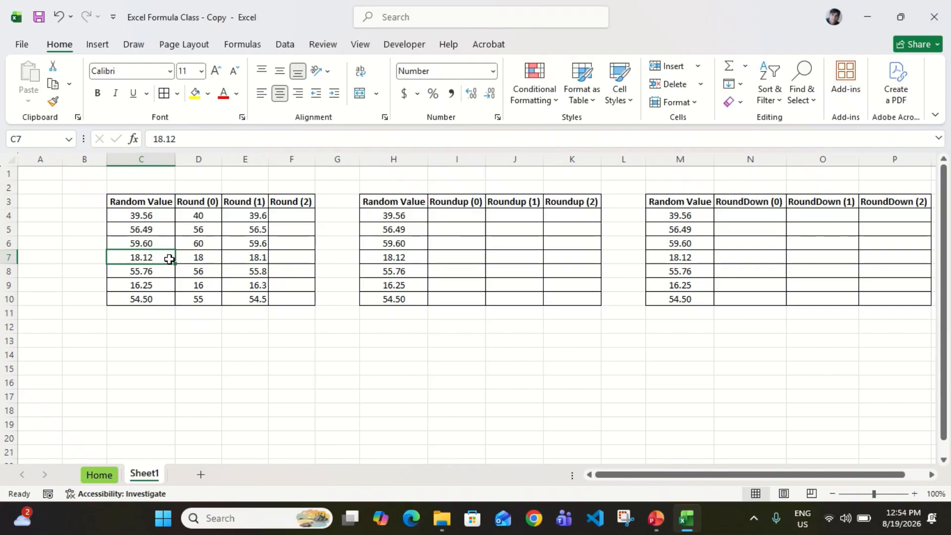
pyautogui.click(259, 257)
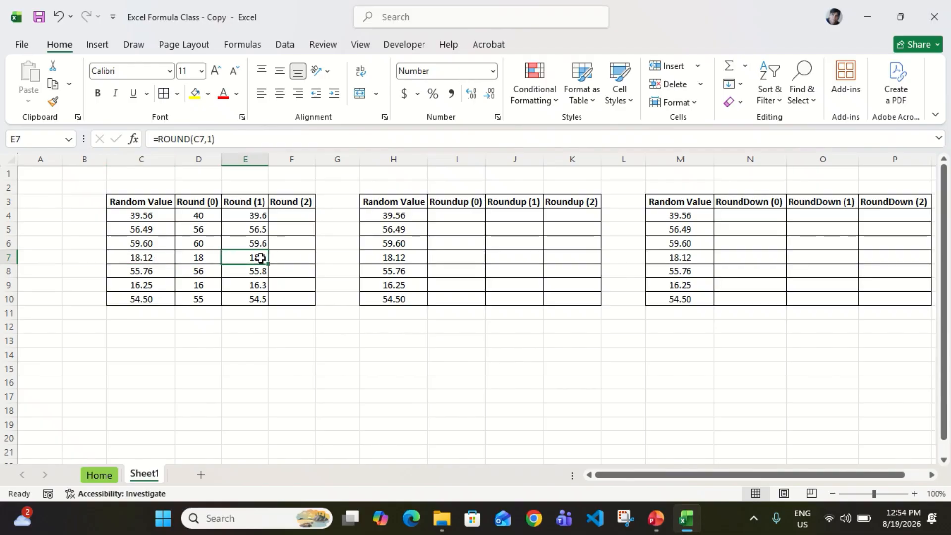
pyautogui.click(171, 272)
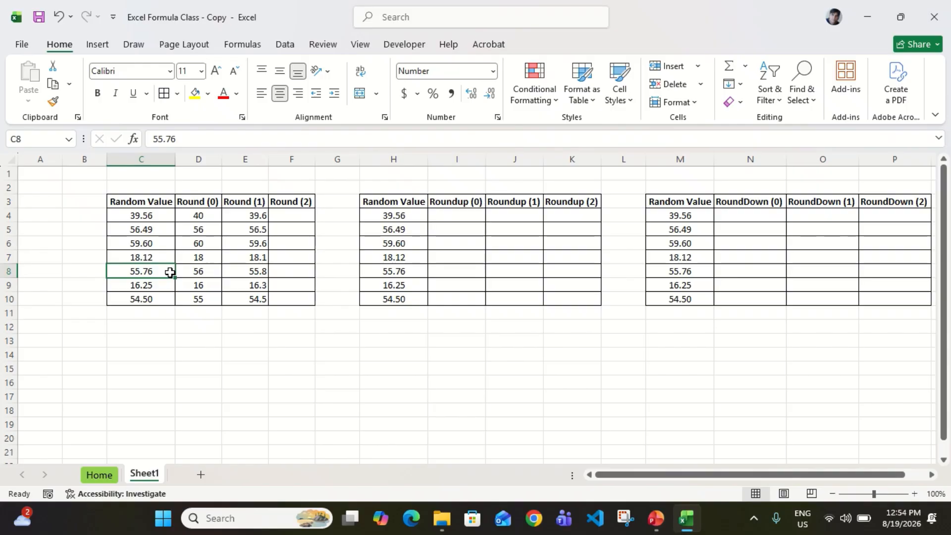
pyautogui.click(253, 271)
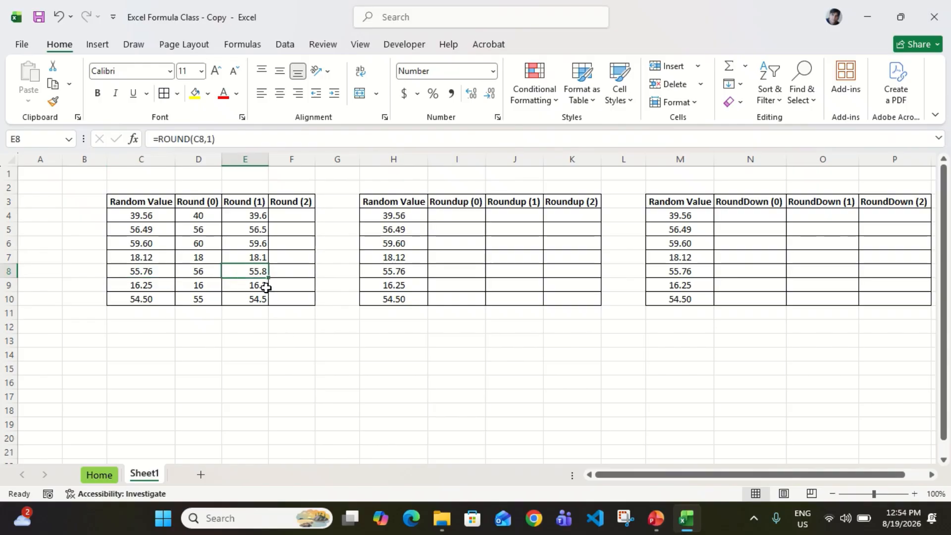
pyautogui.click(169, 288)
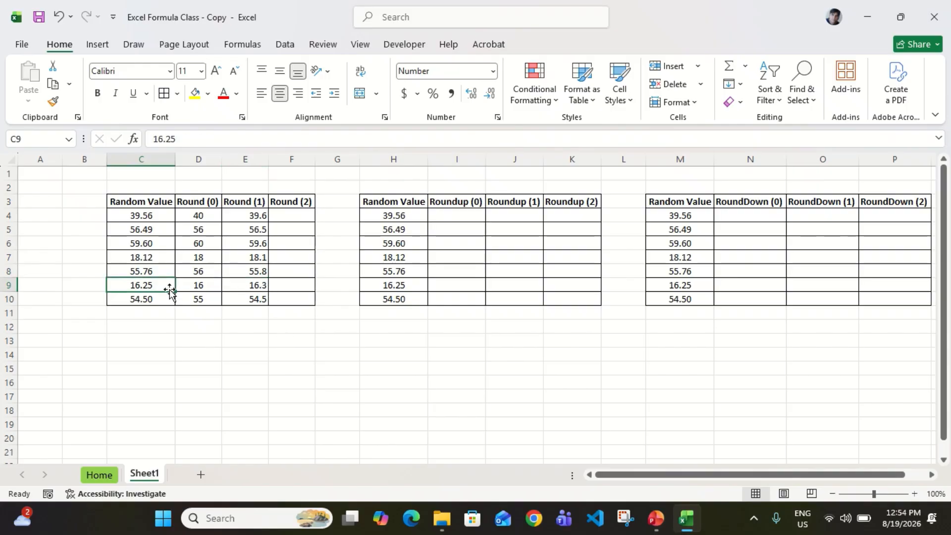
pyautogui.click(254, 290)
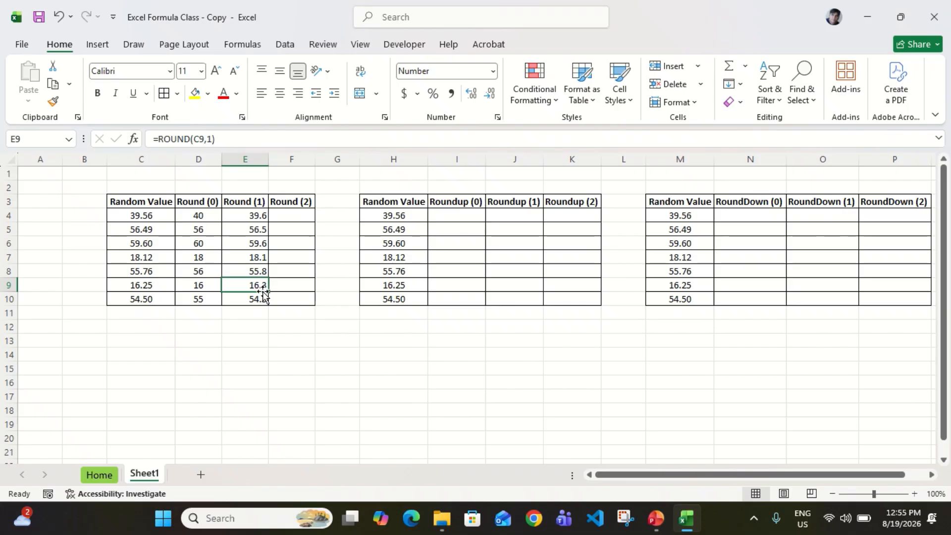
pyautogui.click(166, 298)
pyautogui.click(249, 298)
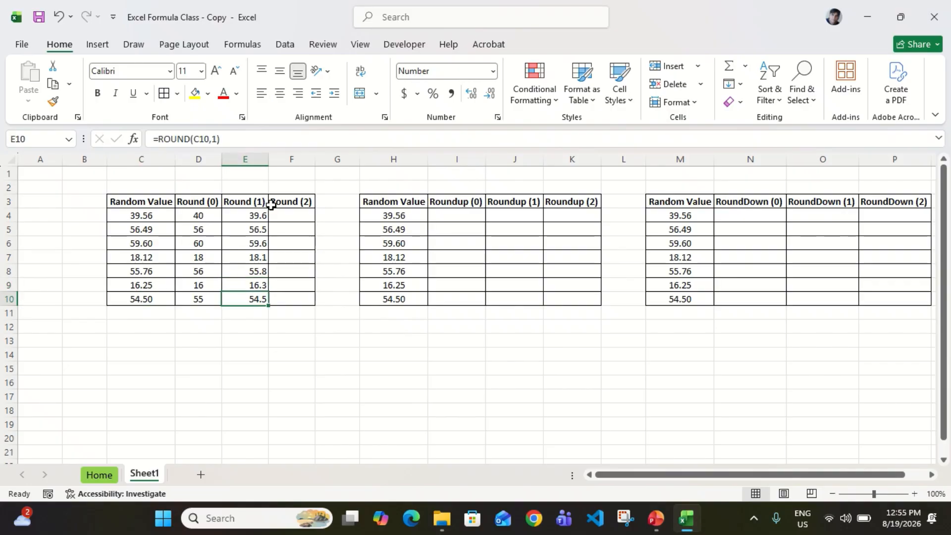
# Step: Enter the formula =ROUND(C4,2) in cell F4 to round the first random value to two decimals
pyautogui.click(311, 212)
pyautogui.click(156, 215)
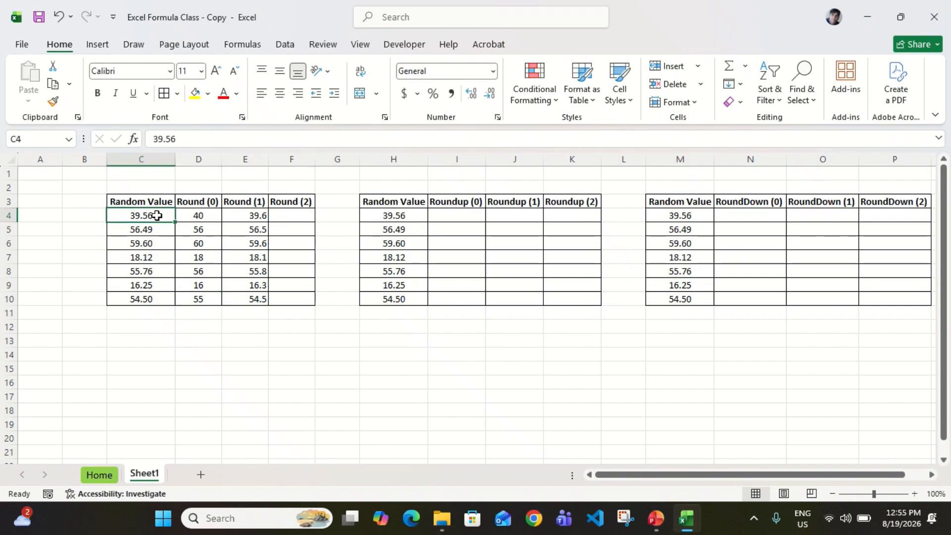
pyautogui.hotkey('ctrl', 'shift', 'Down')
pyautogui.press('Up')
pyautogui.press('Right')
pyautogui.press('Right')
pyautogui.press('Down')
pyautogui.press('Right')
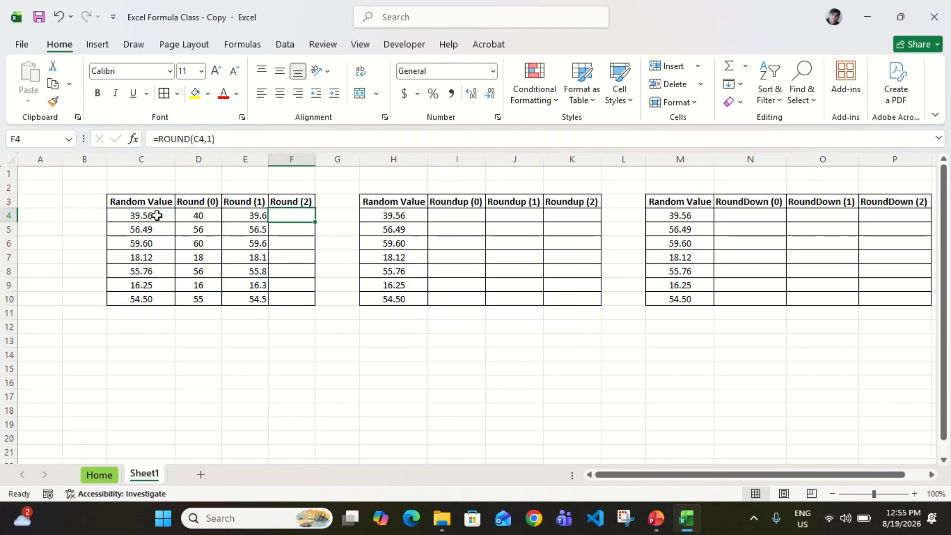
pyautogui.write('=ro')
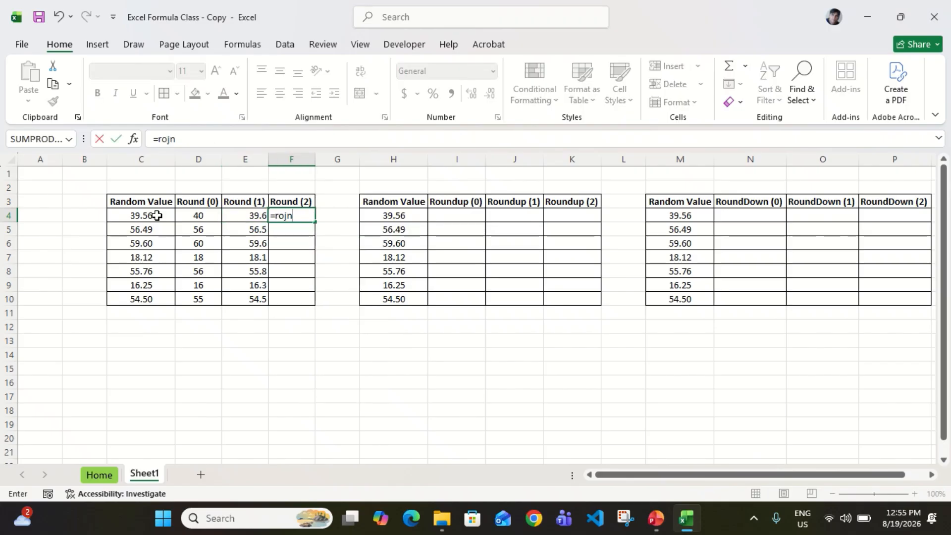
pyautogui.write('und')
pyautogui.press('Tab')
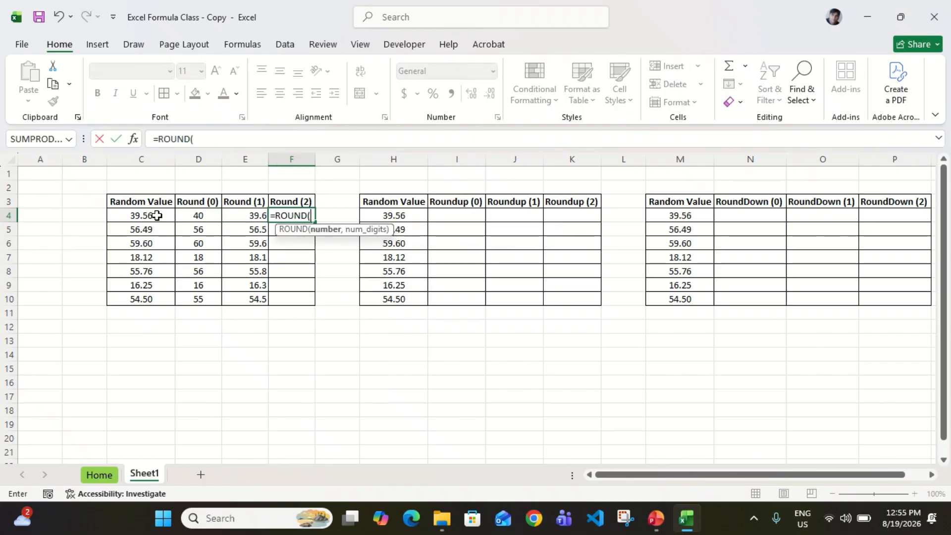
pyautogui.press('Left')
pyautogui.press('Left')
pyautogui.press('Left')
pyautogui.write(',')
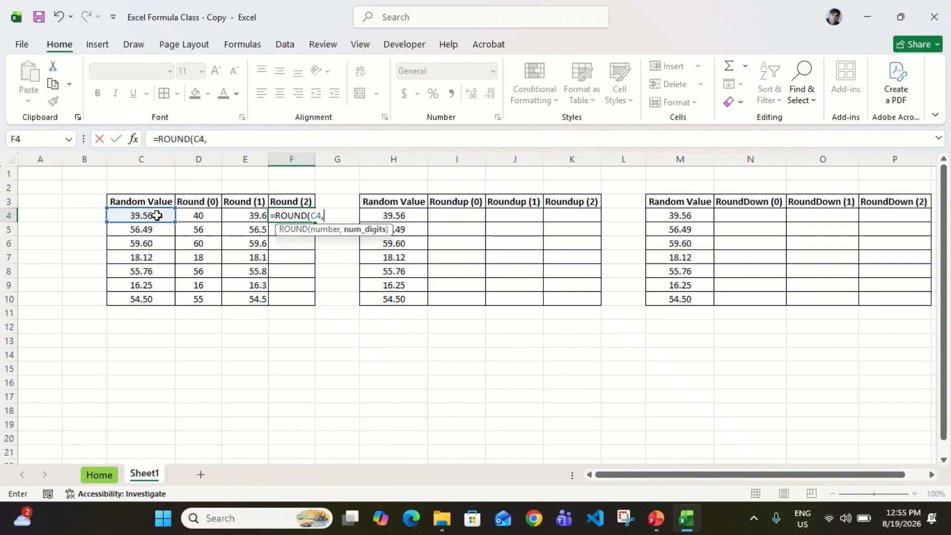
pyautogui.write('2')
pyautogui.press('Return')
# Step: Fill the two-decimal ROUND formula from F4 down to F10
pyautogui.press('Up')
pyautogui.press('Left')
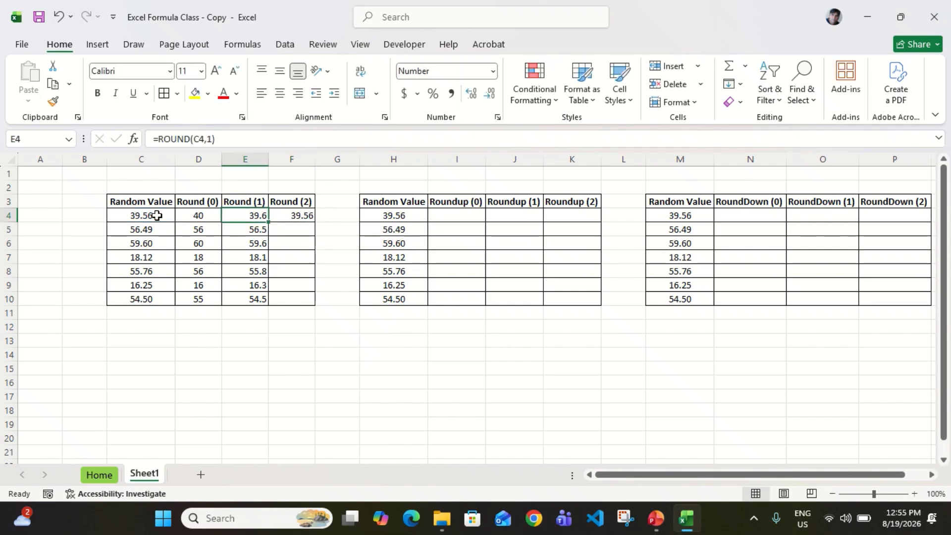
pyautogui.hotkey('ctrl', 'Down')
pyautogui.press('Right')
pyautogui.hotkey('ctrl', 'shift', 'Up')
pyautogui.hotkey('ctrl', 'd')
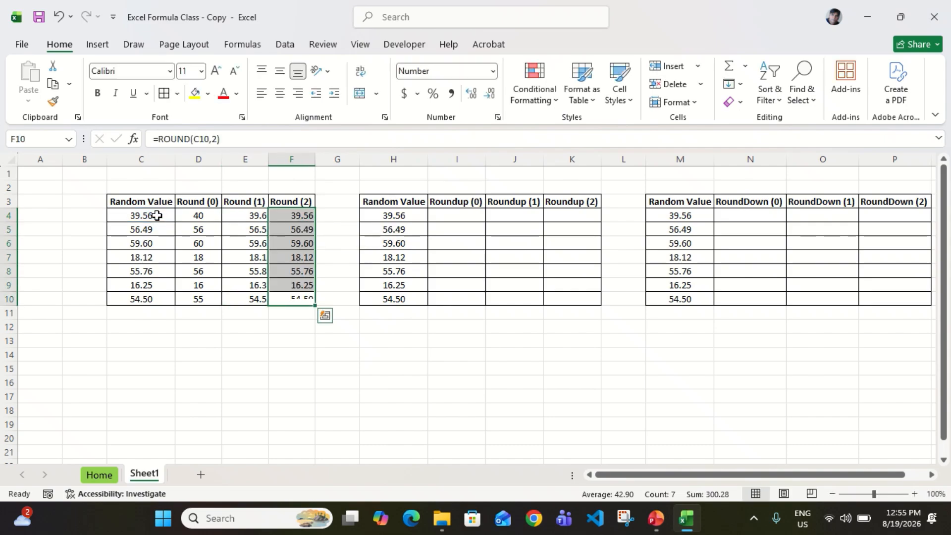
# Step: Center the Round (1) and Round (2) results in E4:F10 horizontally
pyautogui.press('Up')
pyautogui.press('Up')
pyautogui.press('Up')
pyautogui.press('Up')
pyautogui.press('Up')
pyautogui.press('Up')
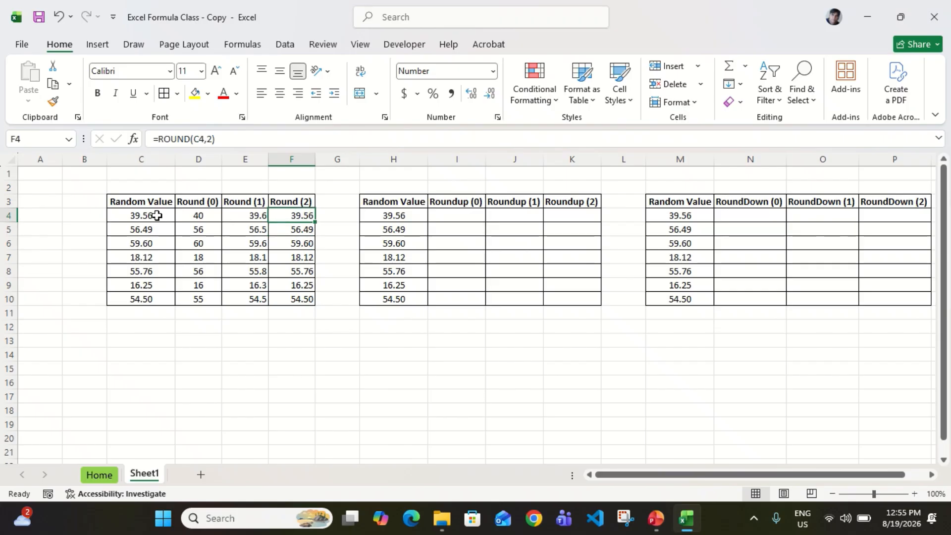
pyautogui.press('Left')
pyautogui.hotkey('shift', 'Right')
pyautogui.hotkey('ctrl', 'shift', 'Down')
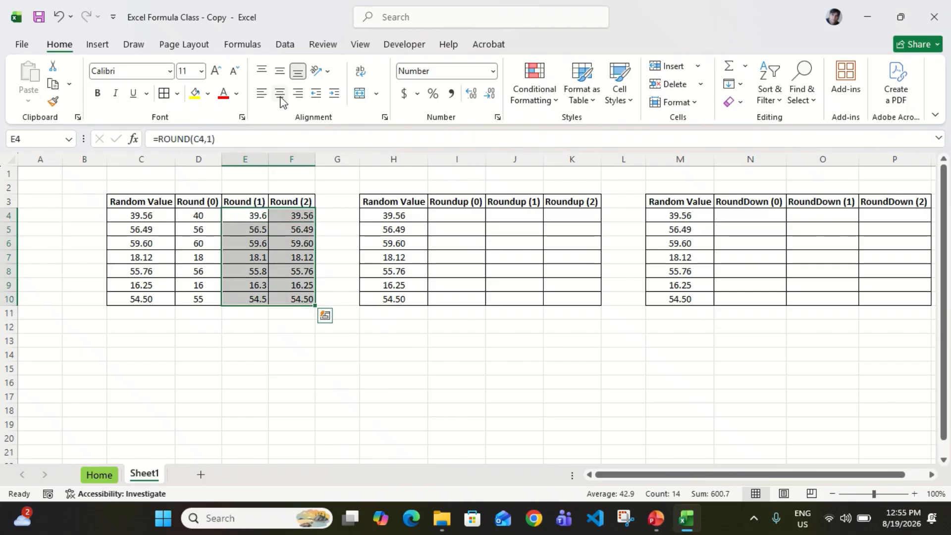
# Step: Look over the empty Roundup cells I4:K10 and check the first two random values against their rounded results
pyautogui.click(459, 219)
pyautogui.hotkey('shift', 'Right')
pyautogui.hotkey('shift', 'Right')
pyautogui.hotkey('shift', 'Down')
pyautogui.hotkey('shift', 'Down')
pyautogui.hotkey('shift', 'Down')
pyautogui.hotkey('shift', 'Down')
pyautogui.hotkey('shift', 'Down')
pyautogui.hotkey('shift', 'Down')
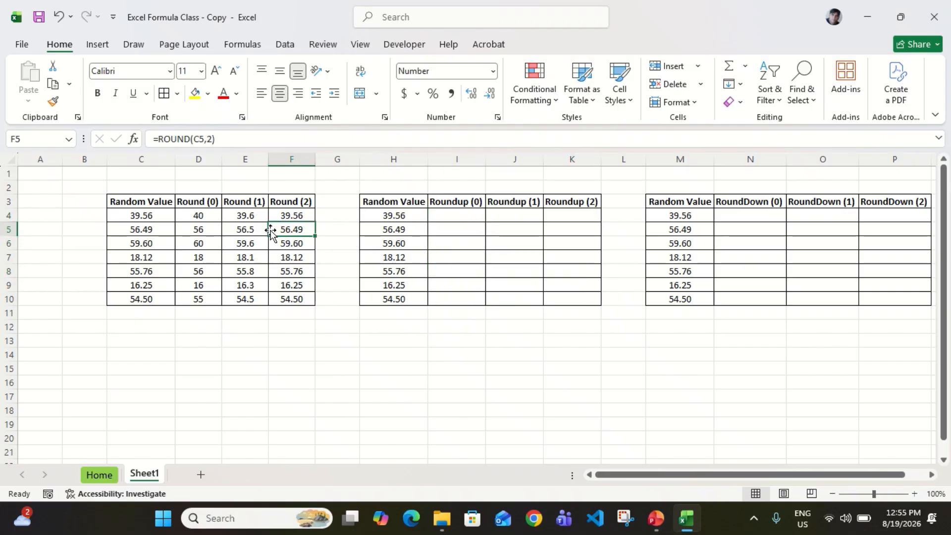
pyautogui.click(154, 210)
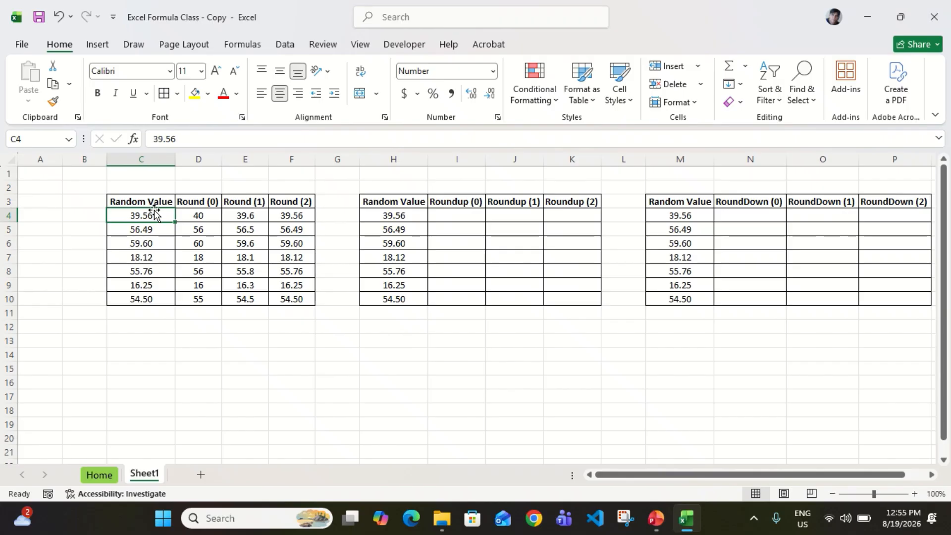
pyautogui.click(154, 229)
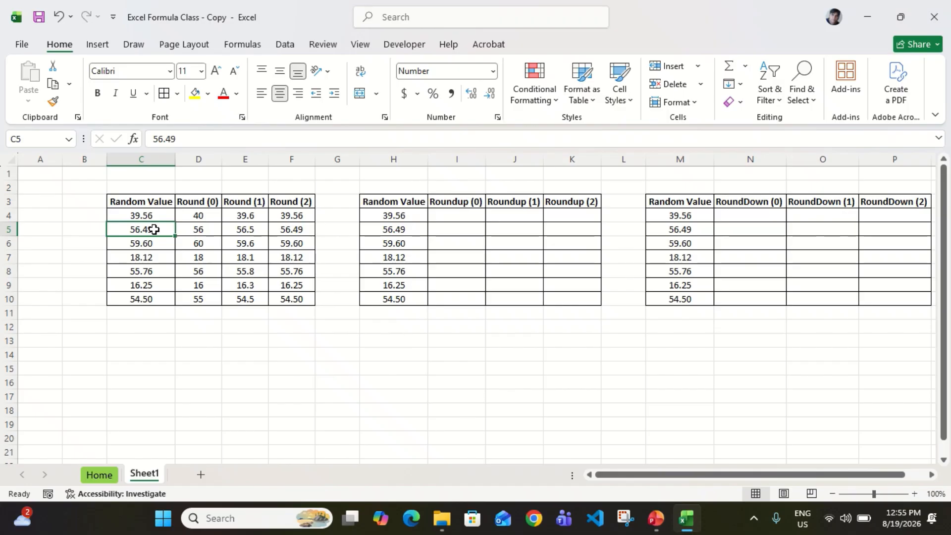
# Step: Enter the formula =ROUNDUP(H4,0) in cell I4 to round the second table's first random value up to a whole number
pyautogui.click(387, 216)
pyautogui.press('Up')
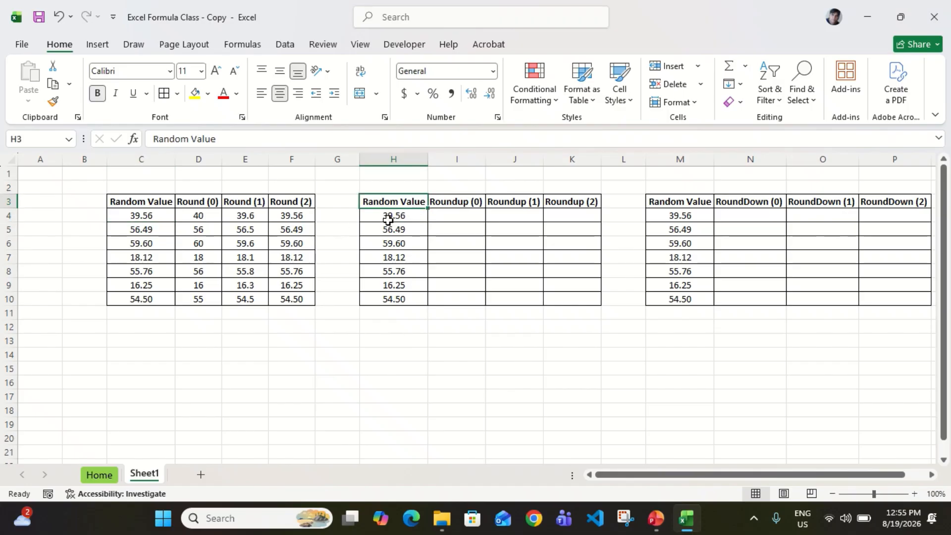
pyautogui.press('Right')
pyautogui.click(388, 219)
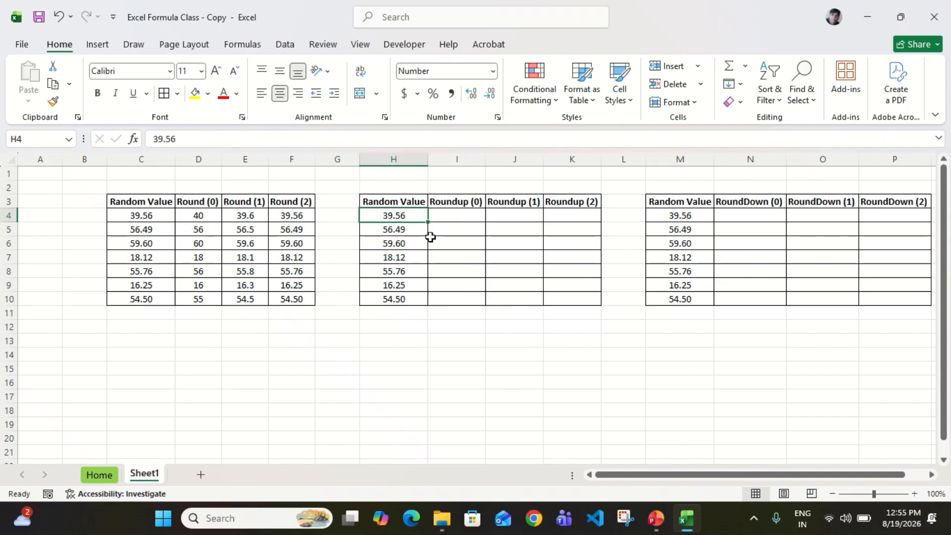
pyautogui.press('Right')
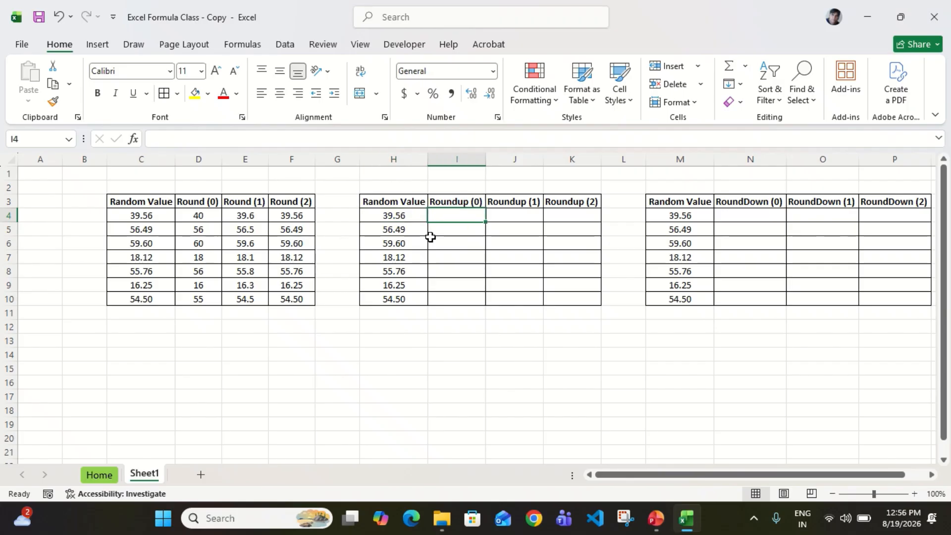
pyautogui.write('=roun')
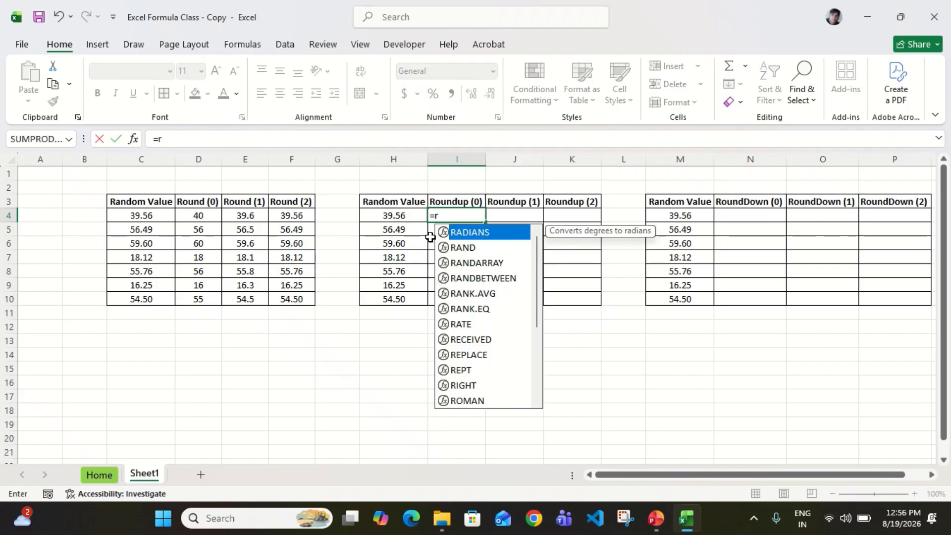
pyautogui.press('Down')
pyautogui.press('Down')
pyautogui.press('Tab')
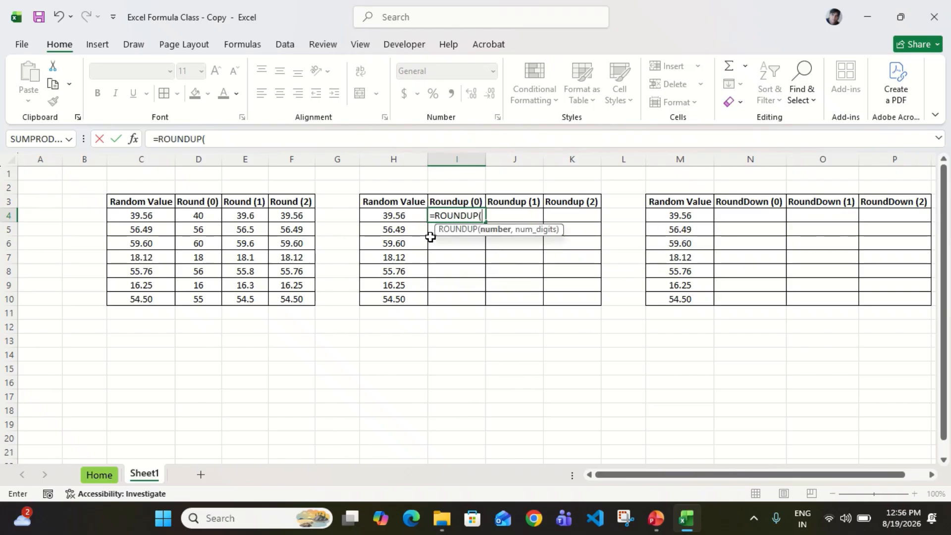
pyautogui.press('Left')
pyautogui.write(',')
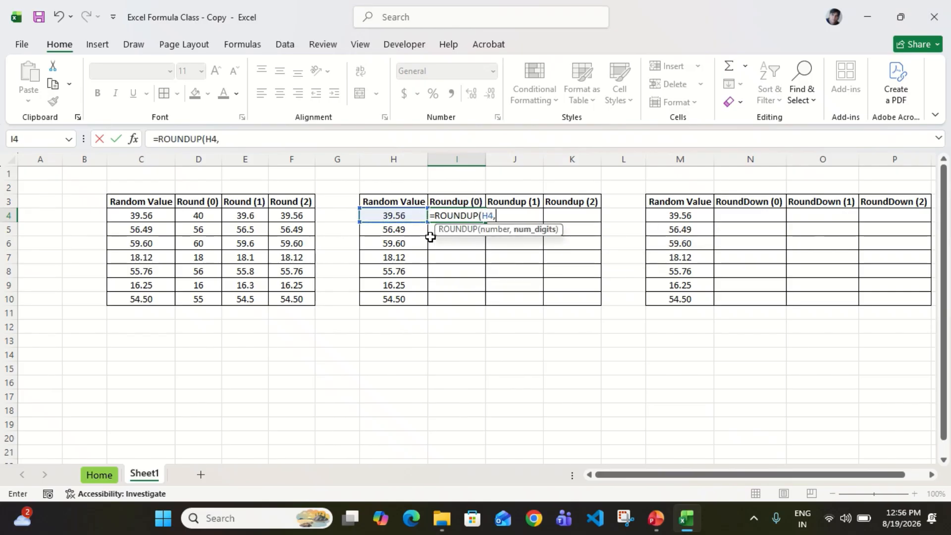
pyautogui.write('0)')
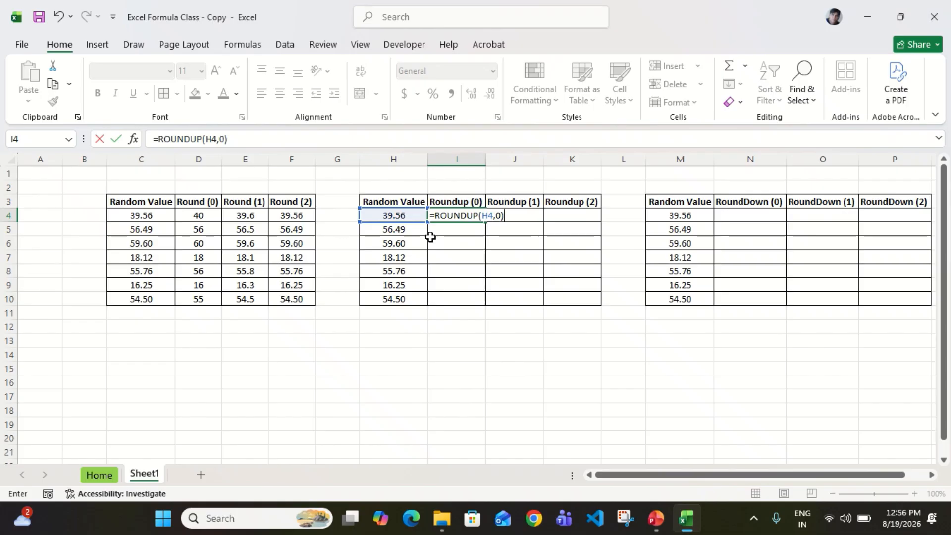
pyautogui.press('Return')
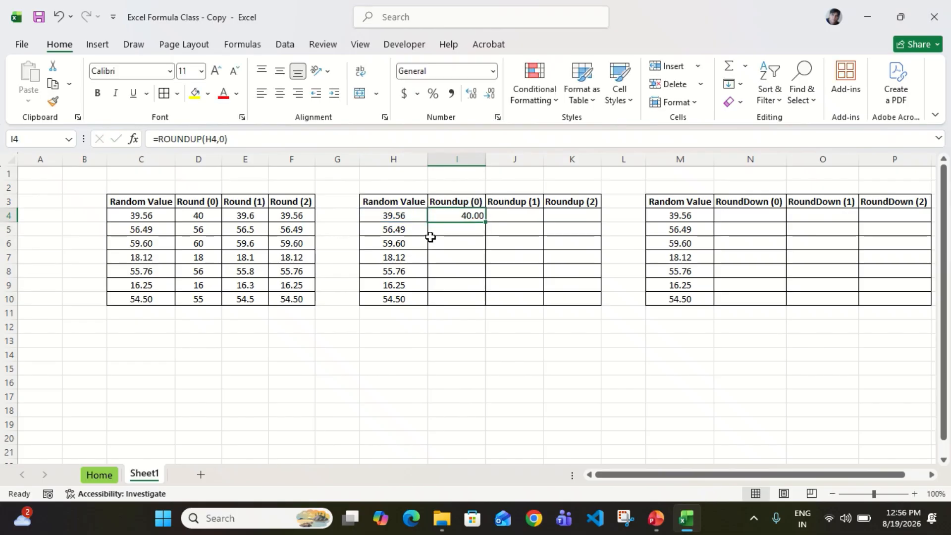
# Step: Fill the zero-decimal ROUNDUP formula from I4 down to I10
pyautogui.press('Up')
pyautogui.press('Left')
pyautogui.hotkey('ctrl', 'Down')
pyautogui.press('Right')
pyautogui.hotkey('ctrl', 'shift', 'Up')
pyautogui.hotkey('ctrl', 'd')
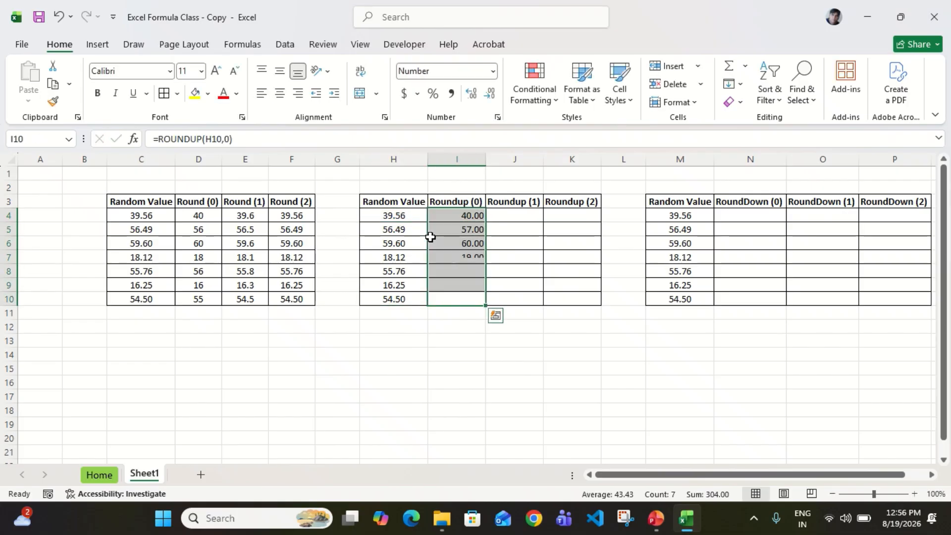
# Step: Show the Roundup (0) results in I4:I10 without decimal places and center them horizontally
pyautogui.click(490, 99)
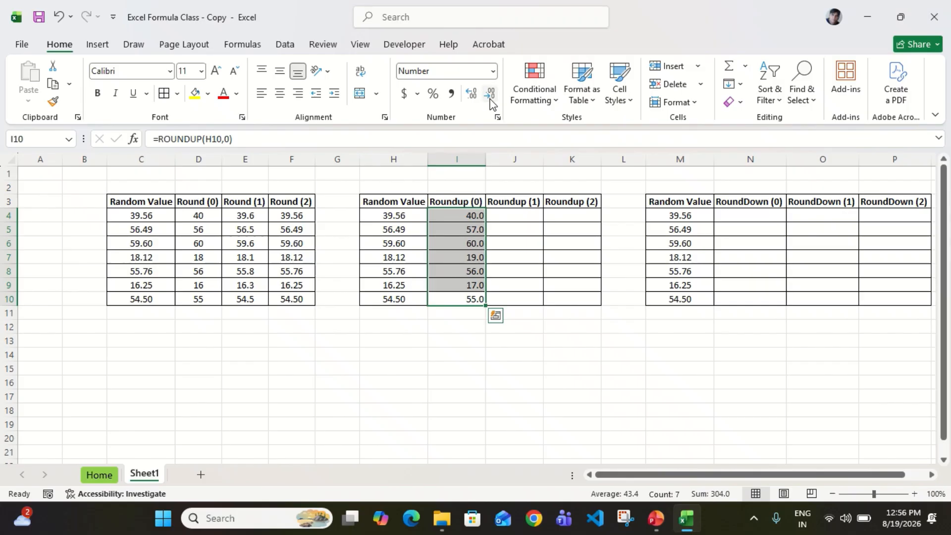
pyautogui.click(490, 99)
pyautogui.click(279, 93)
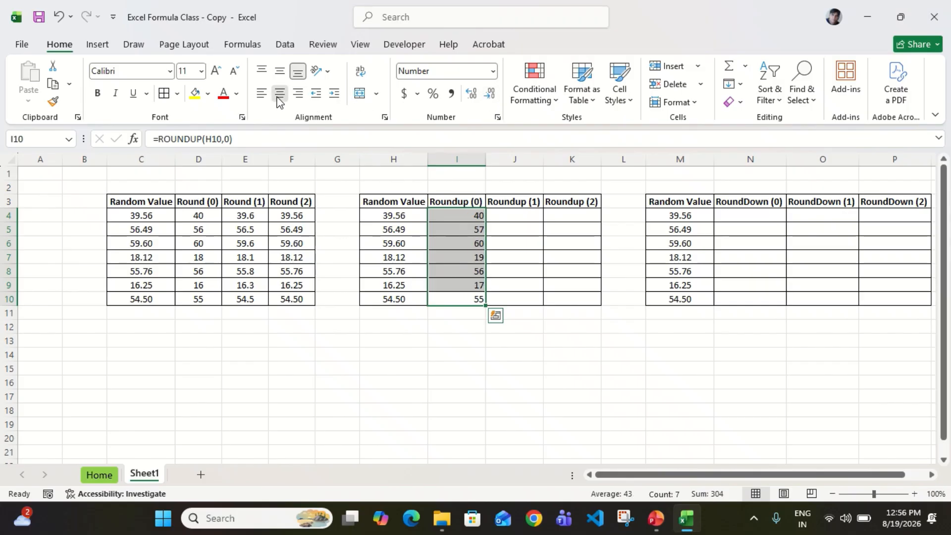
# Step: Compare the random values in H4:H7 with their Roundup (0) results in column I, continuing down to the result in I8
pyautogui.click(398, 218)
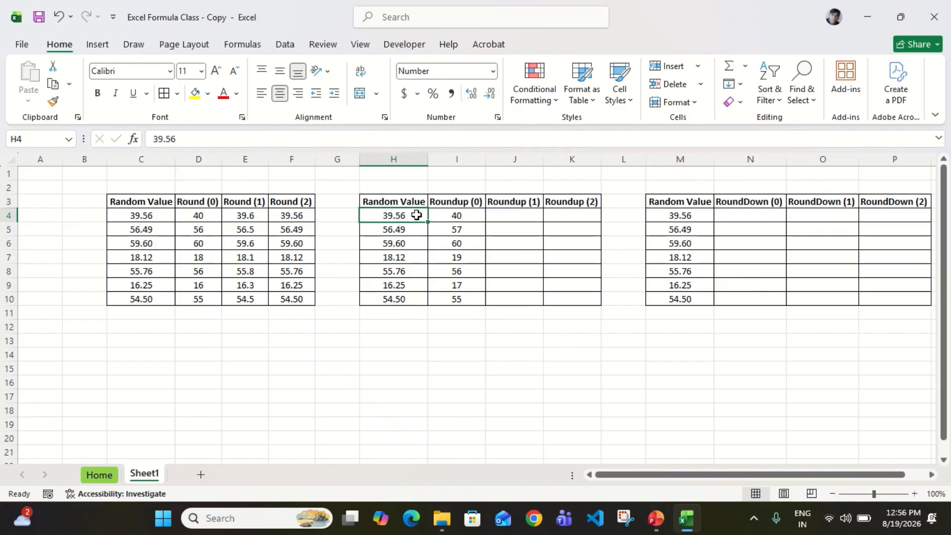
pyautogui.click(450, 213)
pyautogui.click(415, 216)
pyautogui.hotkey('shift', 'Right')
pyautogui.click(415, 216)
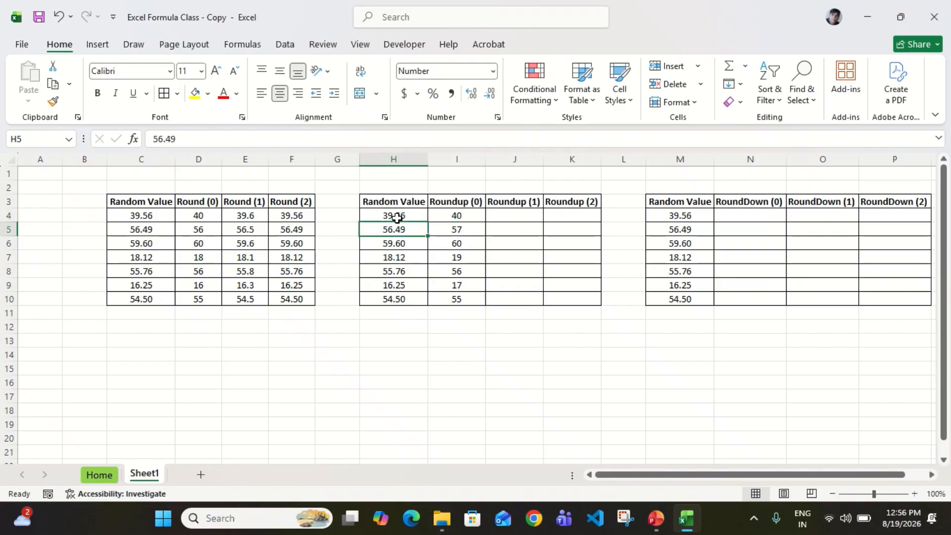
pyautogui.click(410, 230)
pyautogui.click(463, 235)
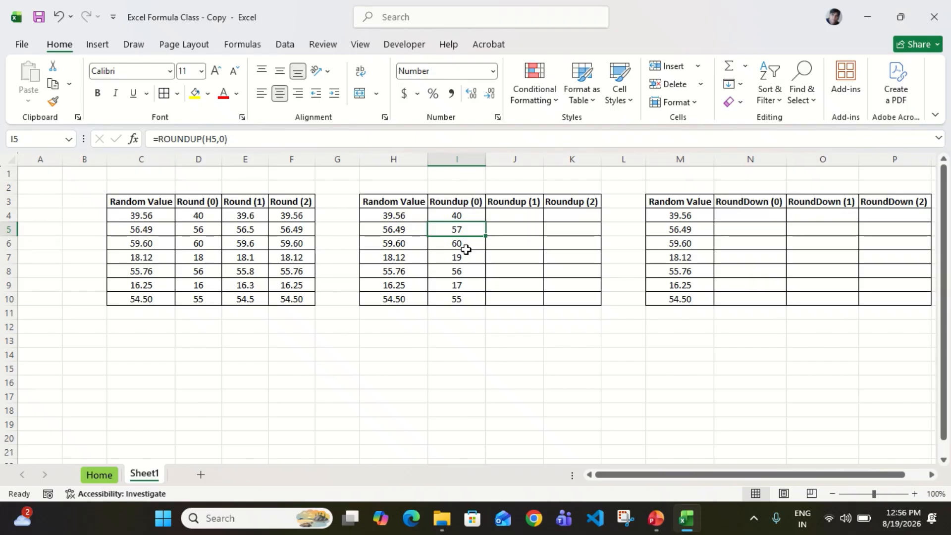
pyautogui.click(416, 235)
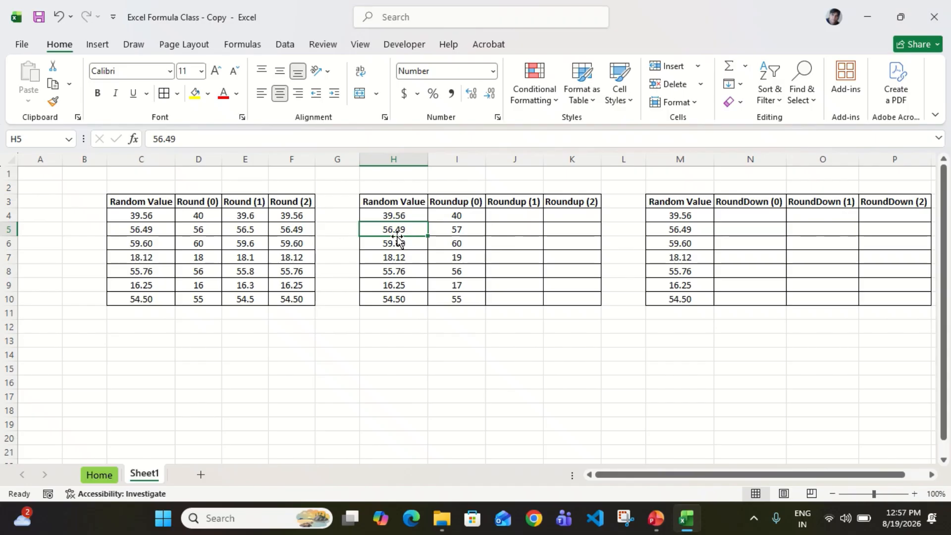
pyautogui.click(458, 233)
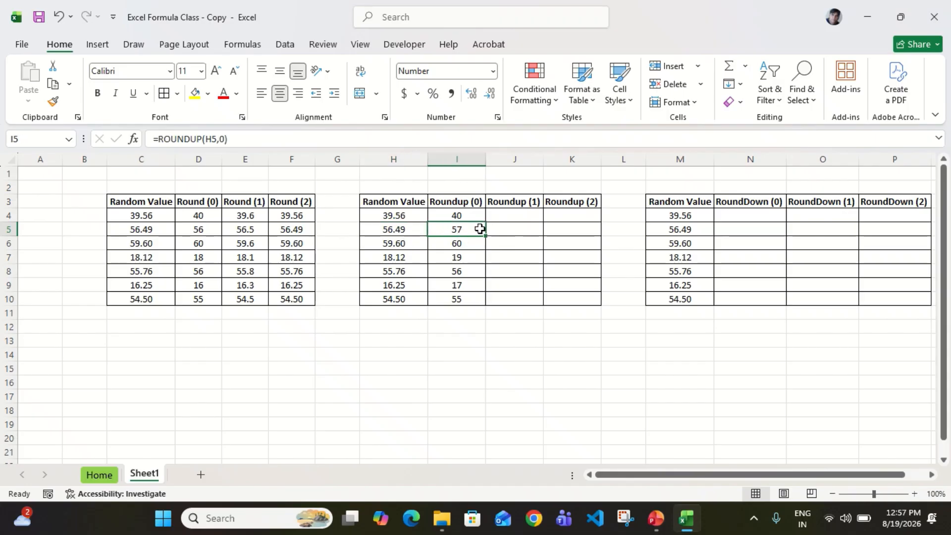
pyautogui.click(421, 246)
pyautogui.click(460, 248)
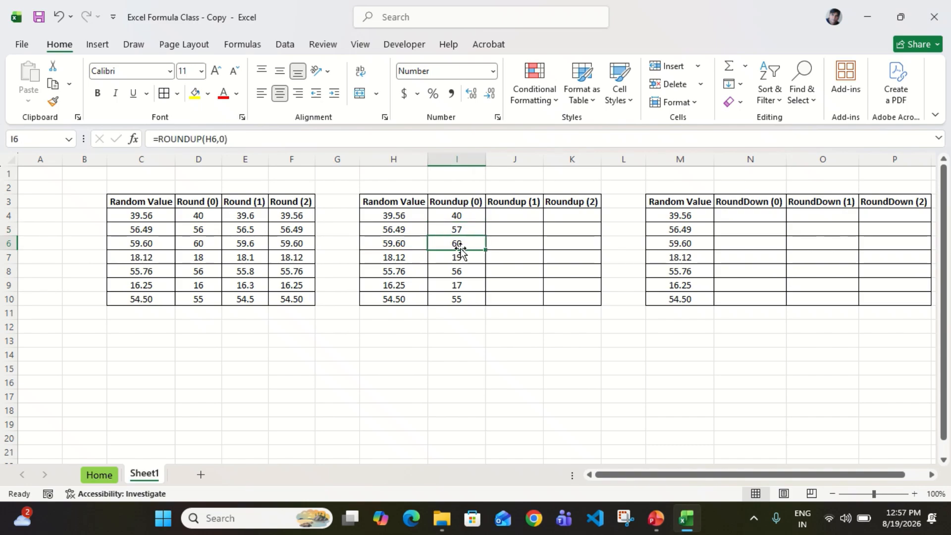
pyautogui.click(415, 261)
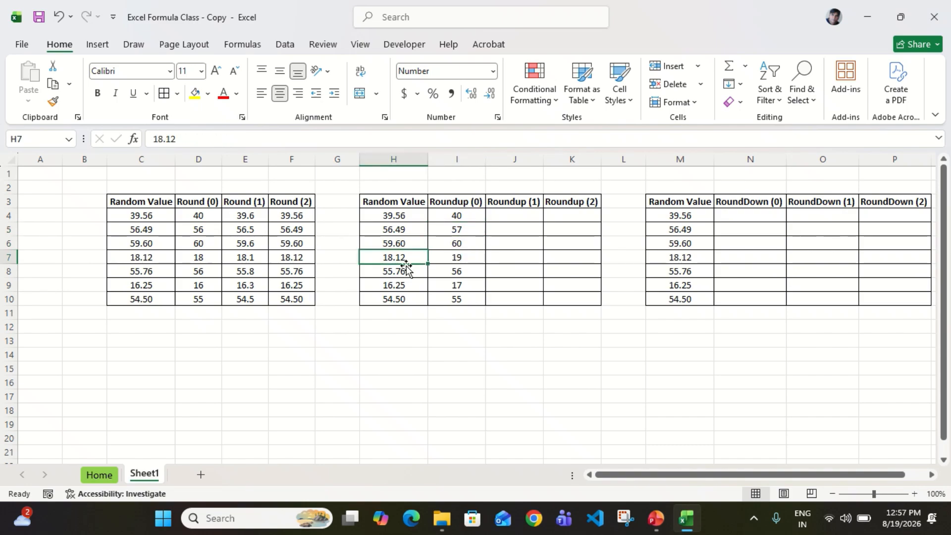
pyautogui.click(462, 256)
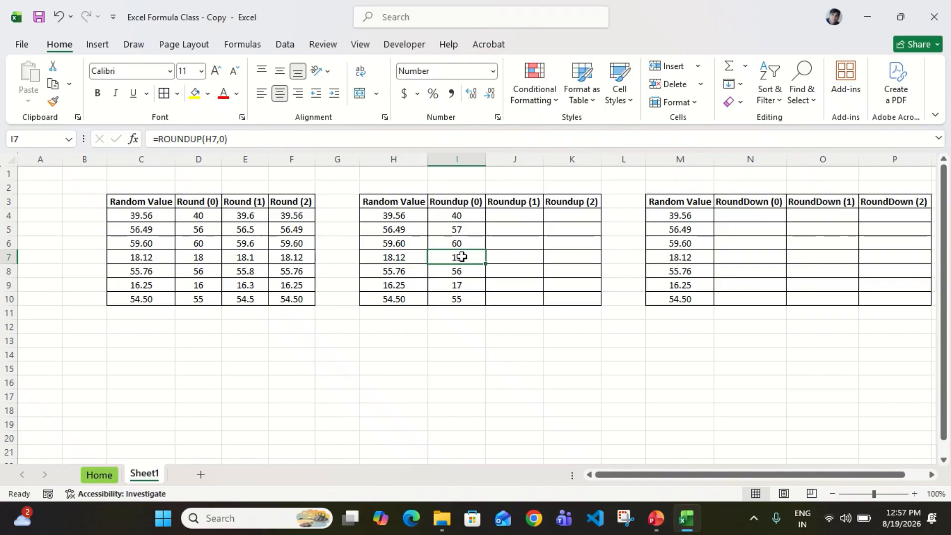
pyautogui.click(414, 256)
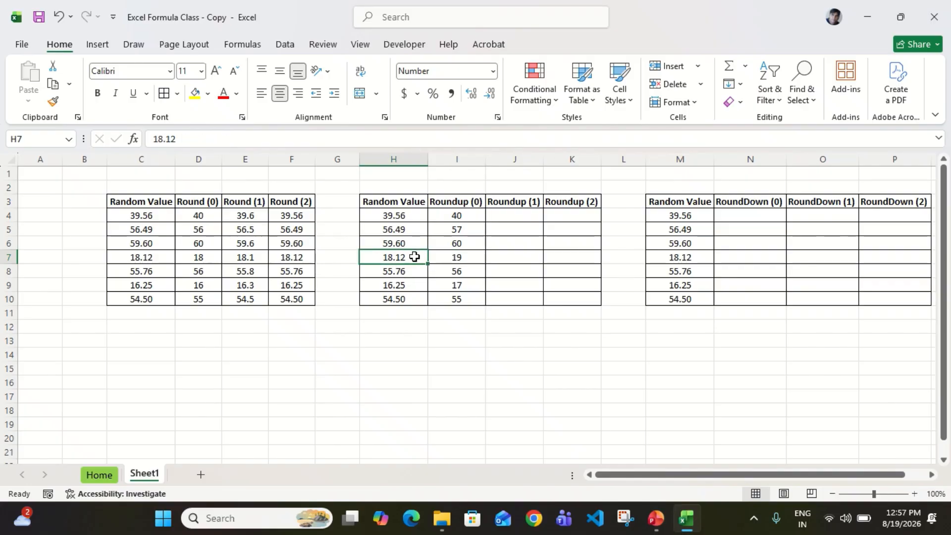
pyautogui.click(450, 257)
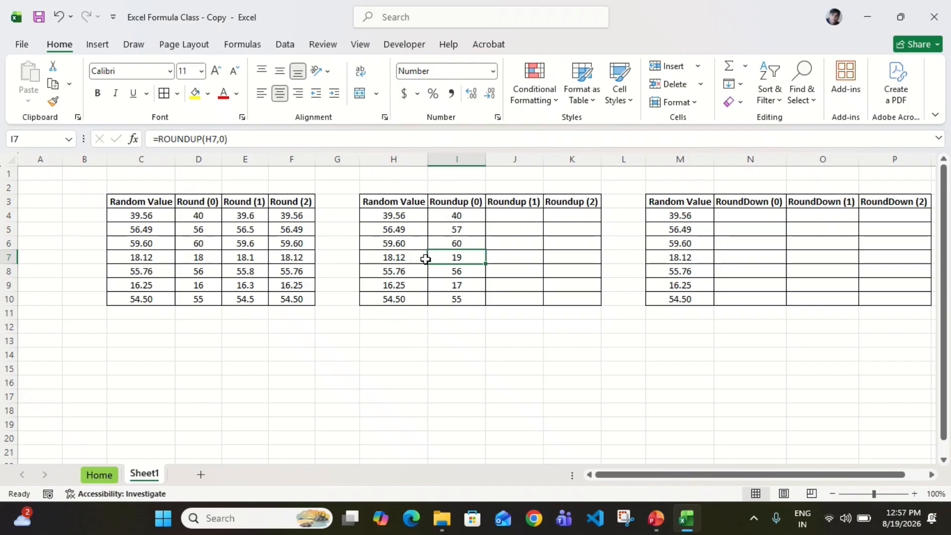
pyautogui.click(402, 258)
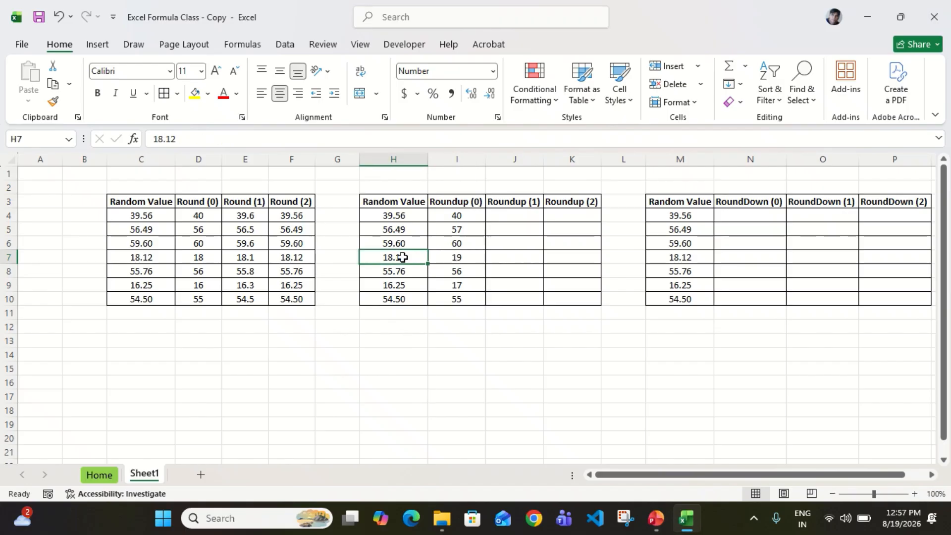
pyautogui.click(464, 256)
pyautogui.click(464, 273)
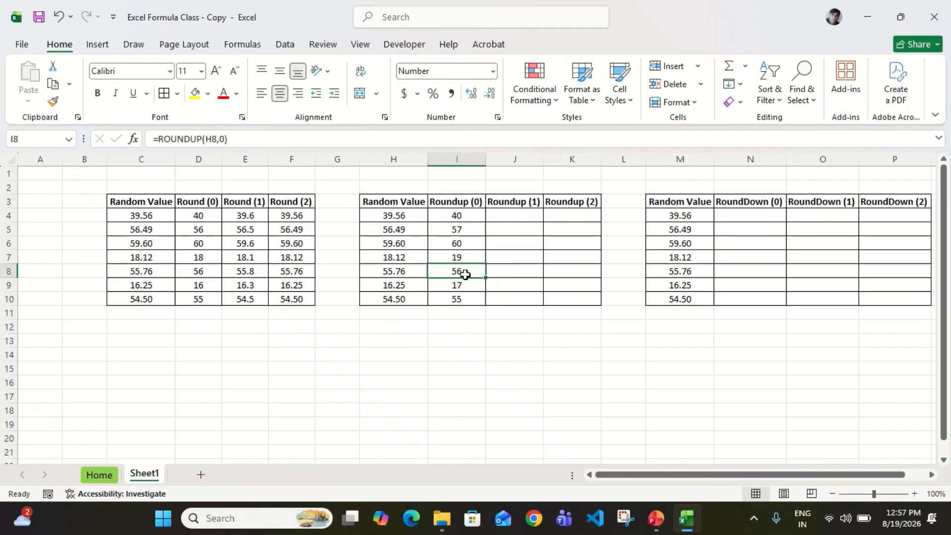
# Step: Enter the formula =ROUNDUP(H4,1) in cell J4 to round the first random value up to one decimal
pyautogui.hotkey('ctrl', 'Up')
pyautogui.hotkey('ctrl', 'Up')
pyautogui.press('Down')
pyautogui.press('Down')
pyautogui.press('Down')
pyautogui.press('Right')
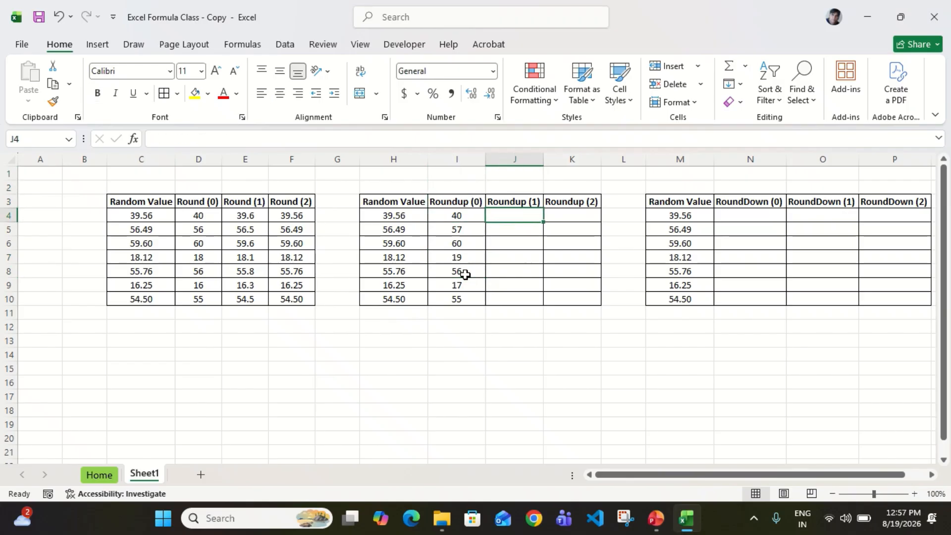
pyautogui.write('=')
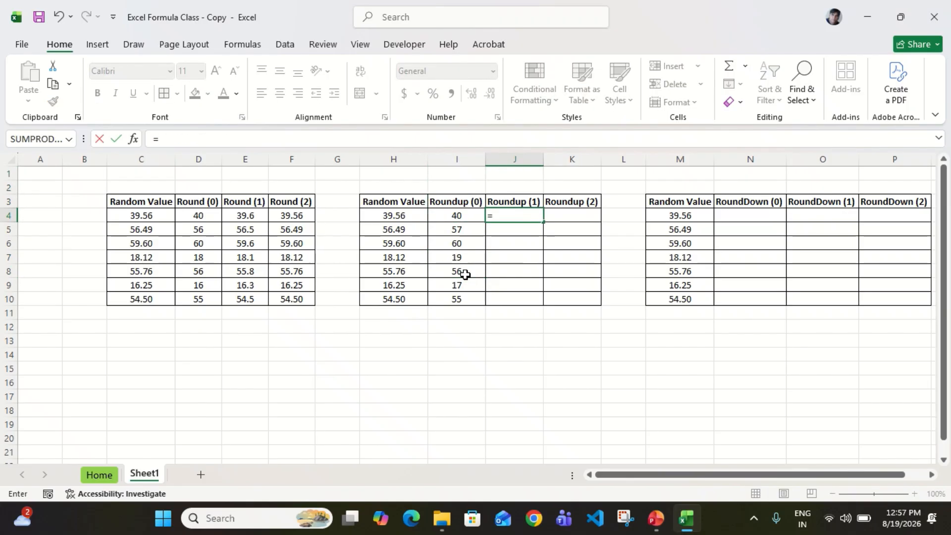
pyautogui.write('ro')
pyautogui.press('BackSpace')
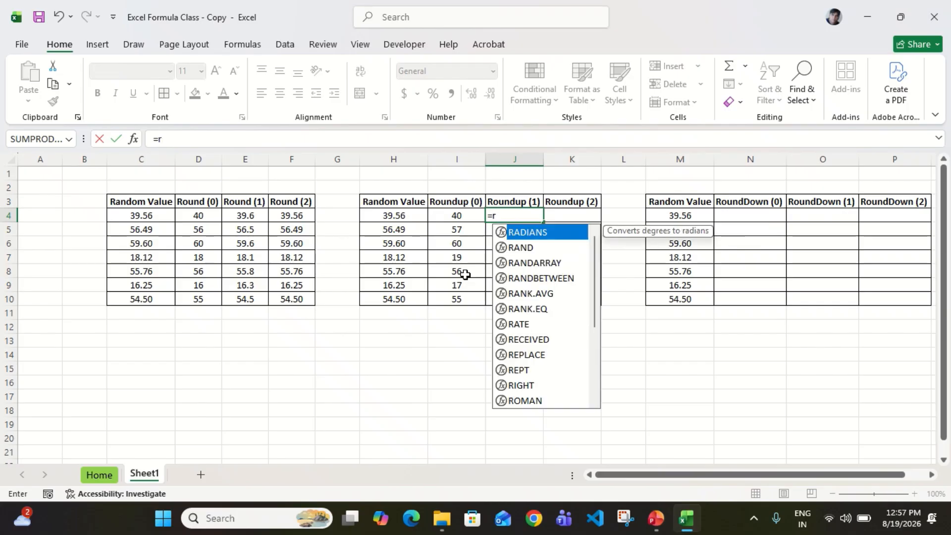
pyautogui.write('oun')
pyautogui.press('Down')
pyautogui.press('Down')
pyautogui.press('Tab')
pyautogui.press('Left')
pyautogui.press('Left')
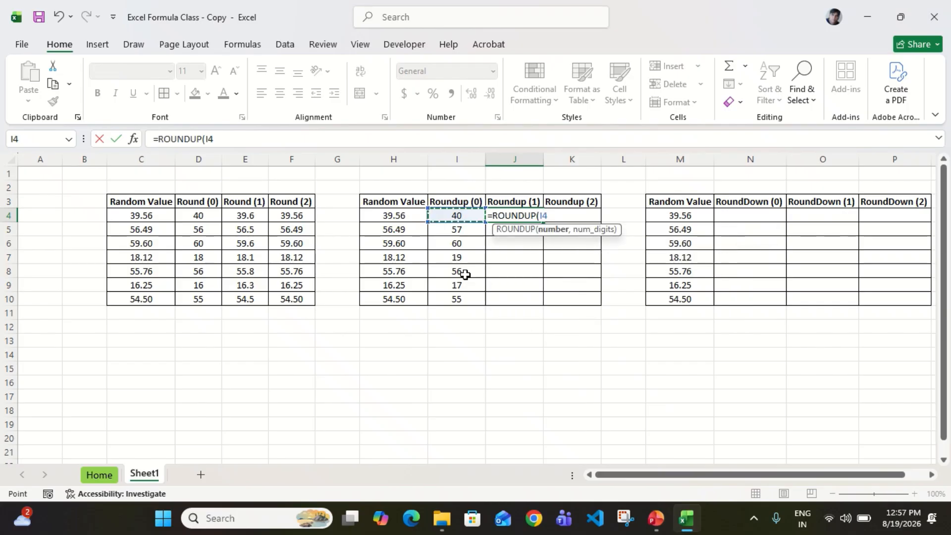
pyautogui.write(',1)')
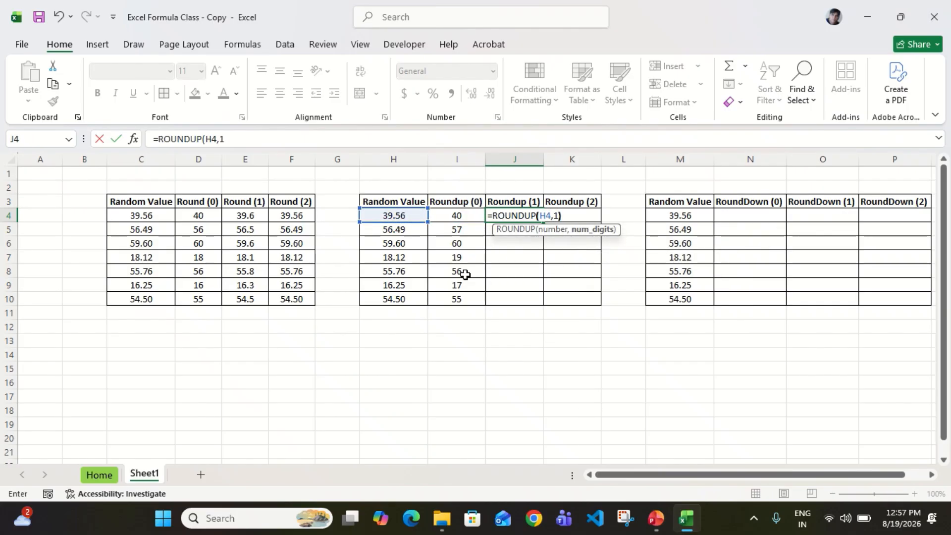
pyautogui.press('Return')
# Step: Fill the one-decimal ROUNDUP formula from J4 down to J10
pyautogui.press('Up')
pyautogui.press('Left')
pyautogui.hotkey('ctrl', 'Down')
pyautogui.press('Right')
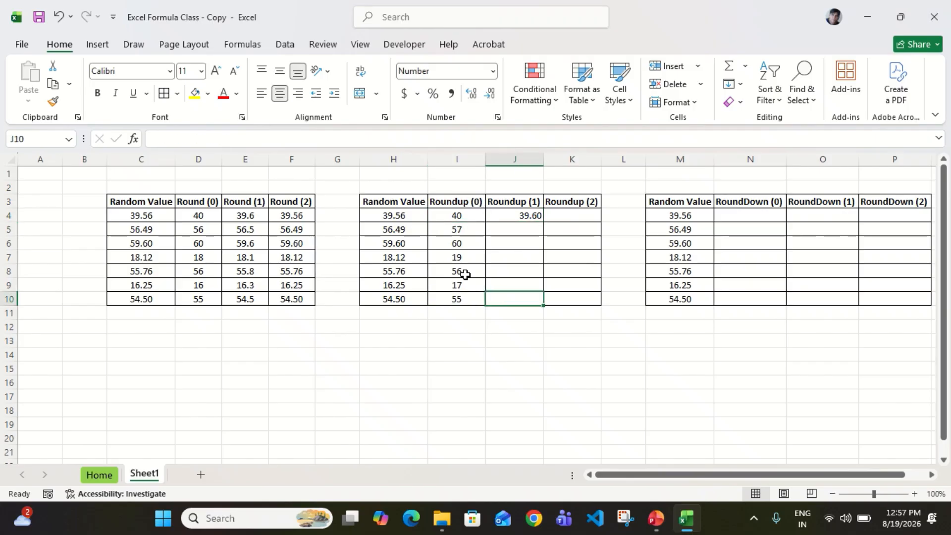
pyautogui.hotkey('ctrl', 'shift', 'Up')
pyautogui.hotkey('ctrl', 'd')
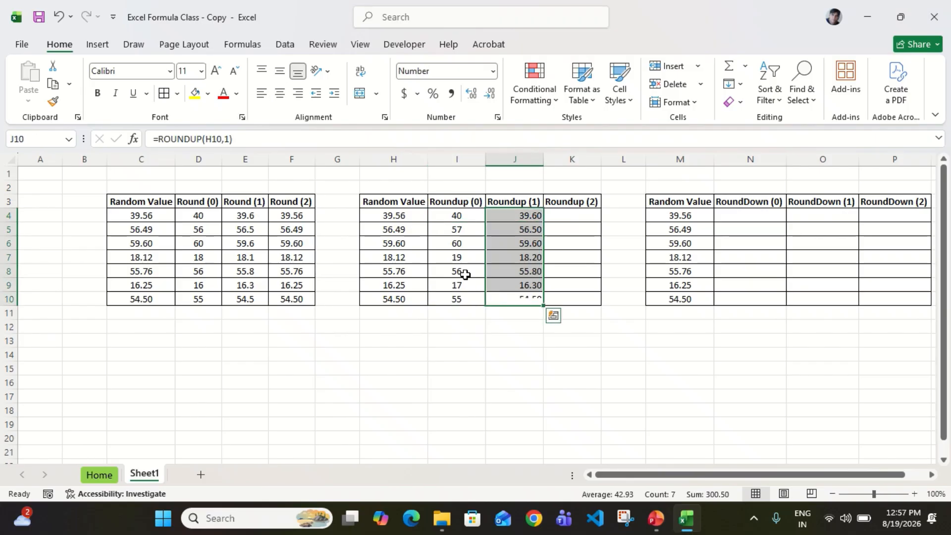
# Step: Go through the Roundup (1) results in J4:J10 and check them against the random values
pyautogui.press('Down')
pyautogui.press('Up')
pyautogui.press('Up')
pyautogui.press('Up')
pyautogui.press('Up')
pyautogui.press('Up')
pyautogui.press('Up')
pyautogui.press('Up')
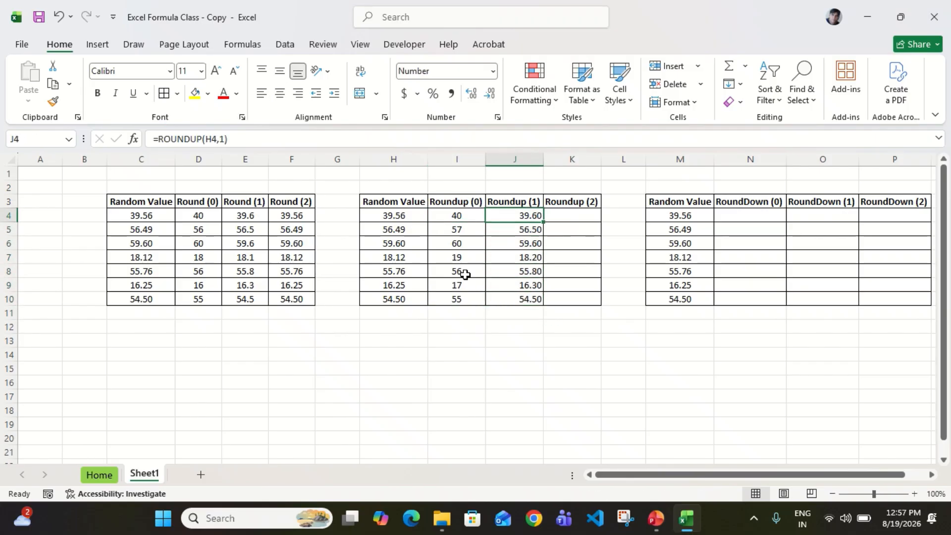
pyautogui.press('Down')
pyautogui.press('Down')
pyautogui.press('Down')
pyautogui.press('Up')
pyautogui.press('Up')
pyautogui.press('Up')
# Step: Enter the formula =ROUNDUP(H4,2) in cell K4 to round the first random value up to two decimals
pyautogui.press('Right')
pyautogui.write('=roun')
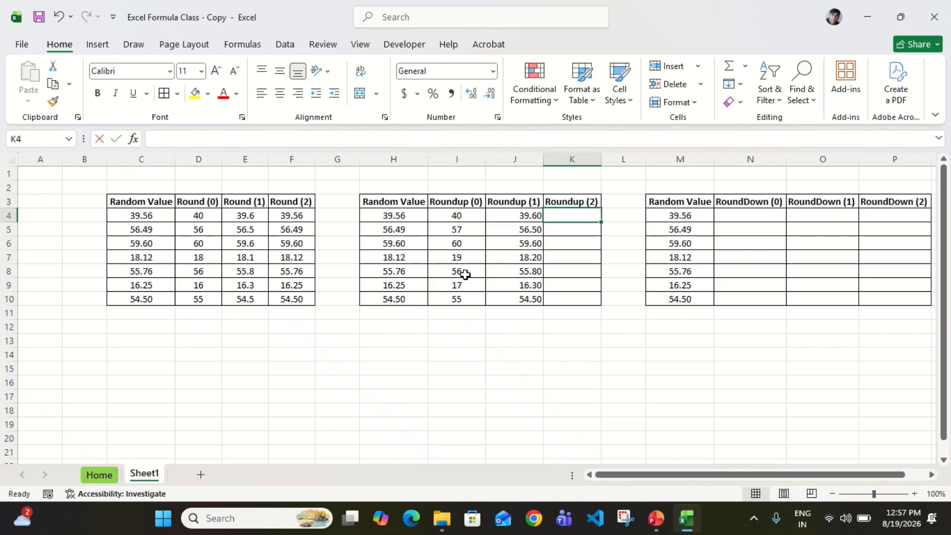
pyautogui.press('Down')
pyautogui.press('Down')
pyautogui.press('Tab')
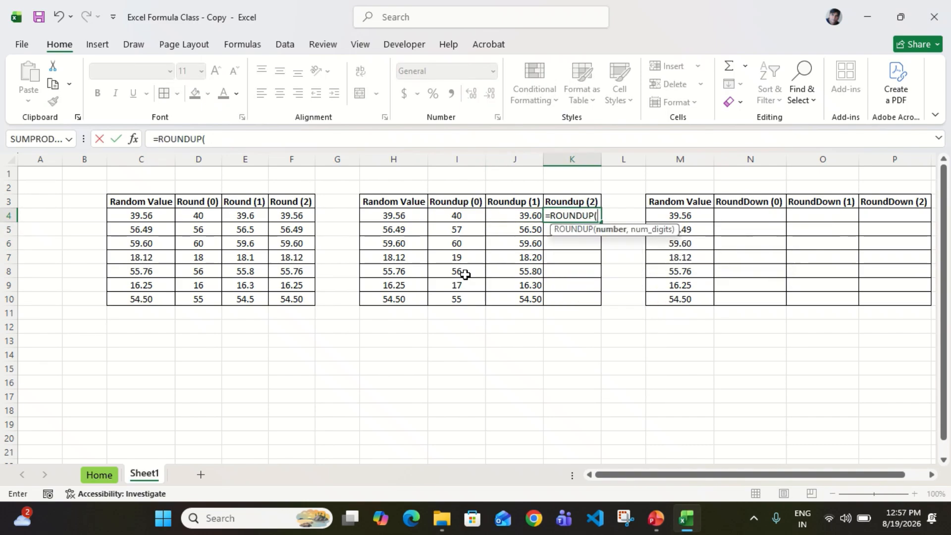
pyautogui.press('Left')
pyautogui.press('Left')
pyautogui.press('Left')
pyautogui.write(',2)')
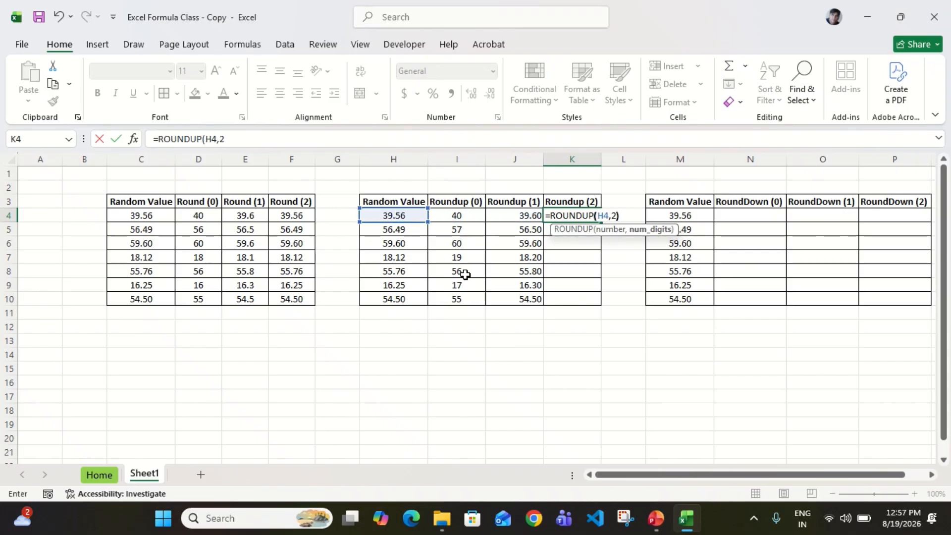
pyautogui.press('Return')
# Step: Fill the two-decimal ROUNDUP formula from K4 down to K10
pyautogui.hotkey('ctrl', 'Down')
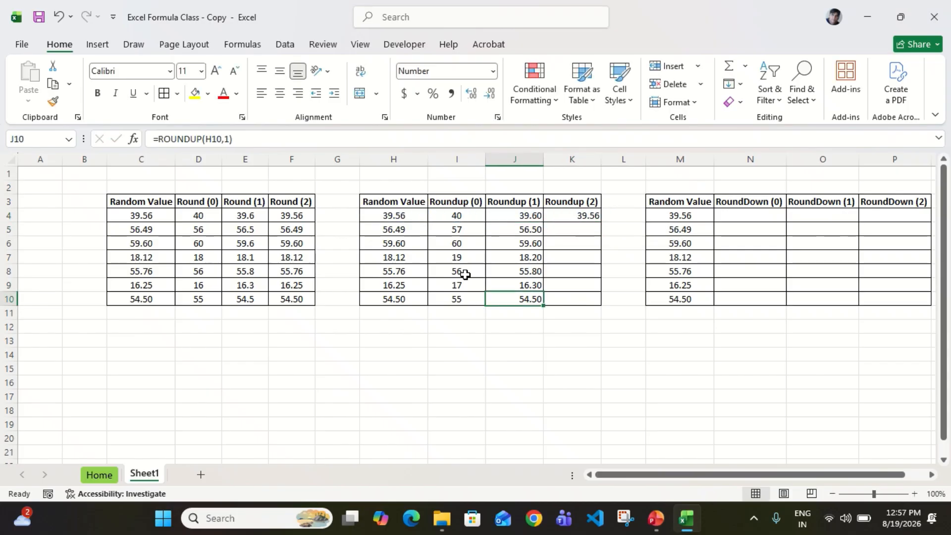
pyautogui.press('Right')
pyautogui.hotkey('ctrl', 'shift', 'Up')
pyautogui.hotkey('ctrl', 'd')
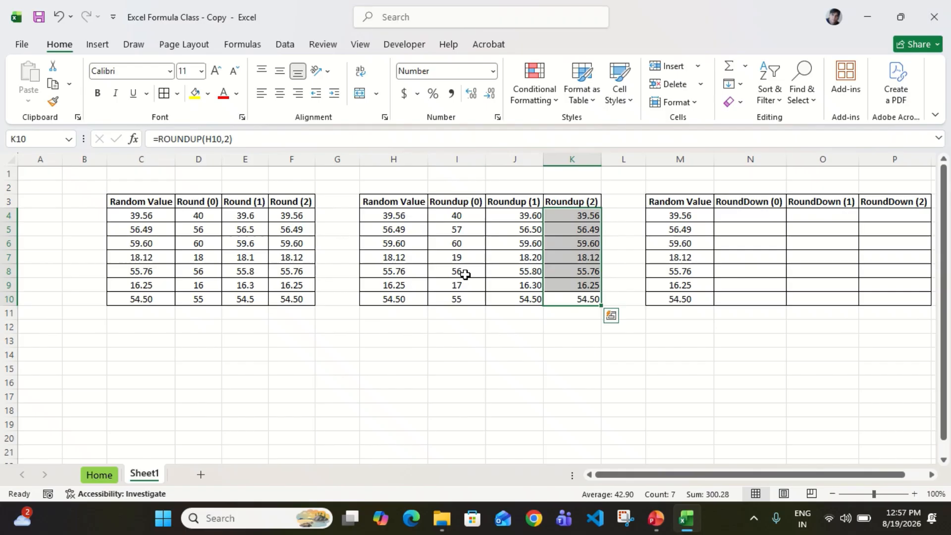
# Step: Center the Roundup (1) and Roundup (2) results in J4:K10 horizontally
pyautogui.hotkey('shift', 'Left')
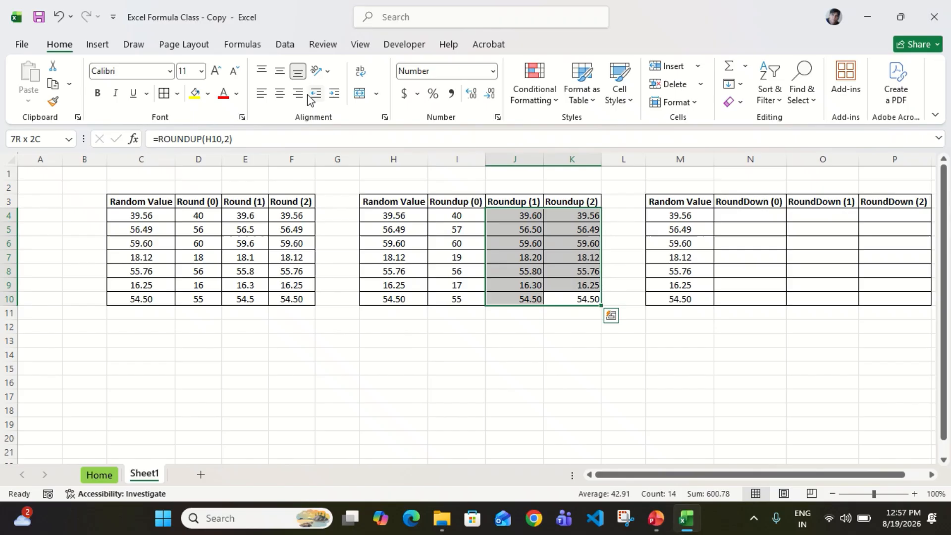
pyautogui.click(279, 93)
pyautogui.click(428, 233)
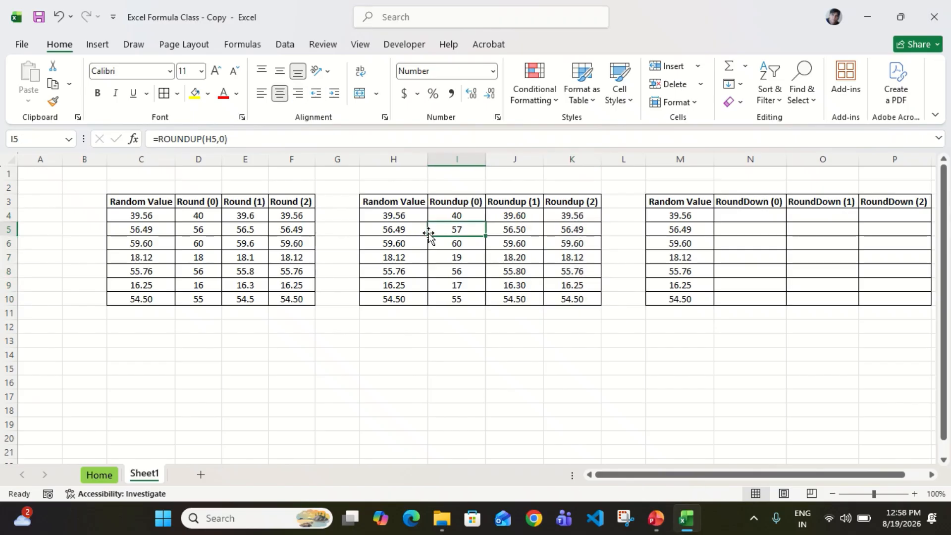
# Step: Review the first row's rounded-up results in I4:K4 and the start of the RoundDown table at M4
pyautogui.press('Right')
pyautogui.press('Right')
pyautogui.press('Up')
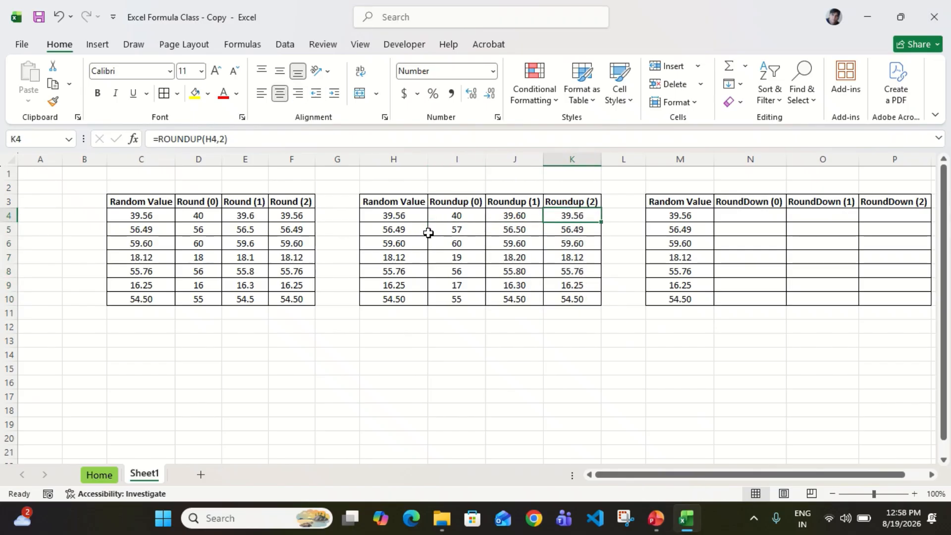
pyautogui.press('Right')
pyautogui.press('Right')
pyautogui.press('Left')
pyautogui.press('Left')
pyautogui.press('Left')
pyautogui.press('Left')
pyautogui.press('Right')
pyautogui.press('Right')
pyautogui.press('Right')
pyautogui.press('Right')
pyautogui.press('Right')
pyautogui.press('Left')
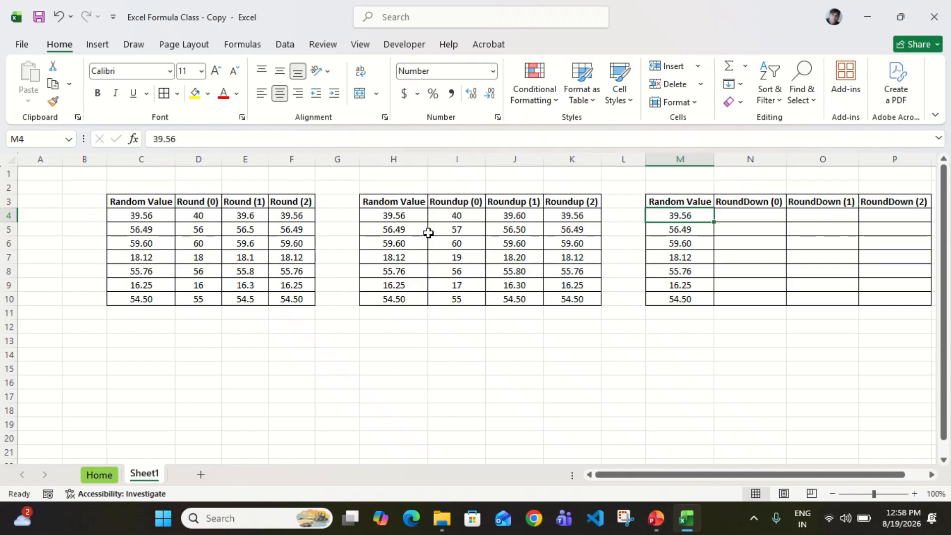
# Step: Enter the formula =ROUNDDOWN(M4,0) in cell N4 to round the first random value down to zero decimals
pyautogui.press('Right')
pyautogui.write('=roun')
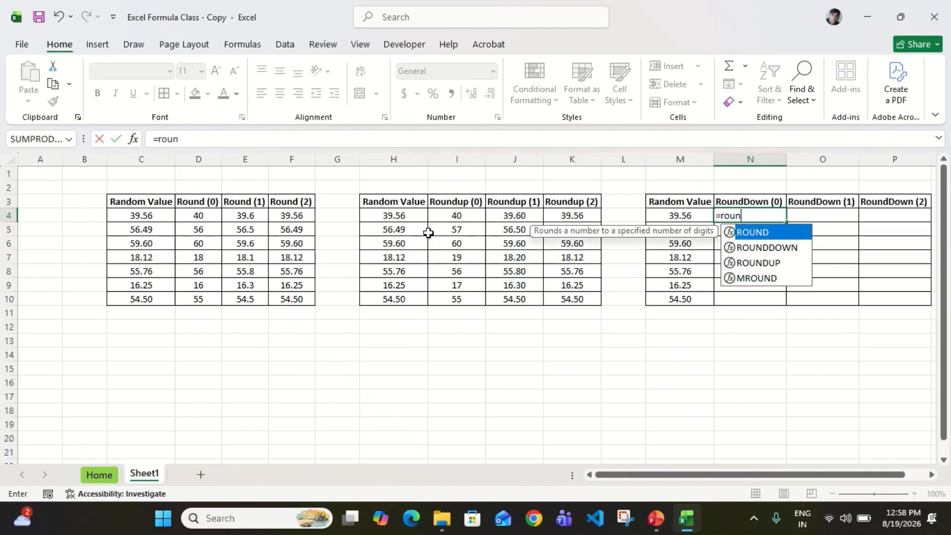
pyautogui.press('Down')
pyautogui.press('Tab')
pyautogui.press('Left')
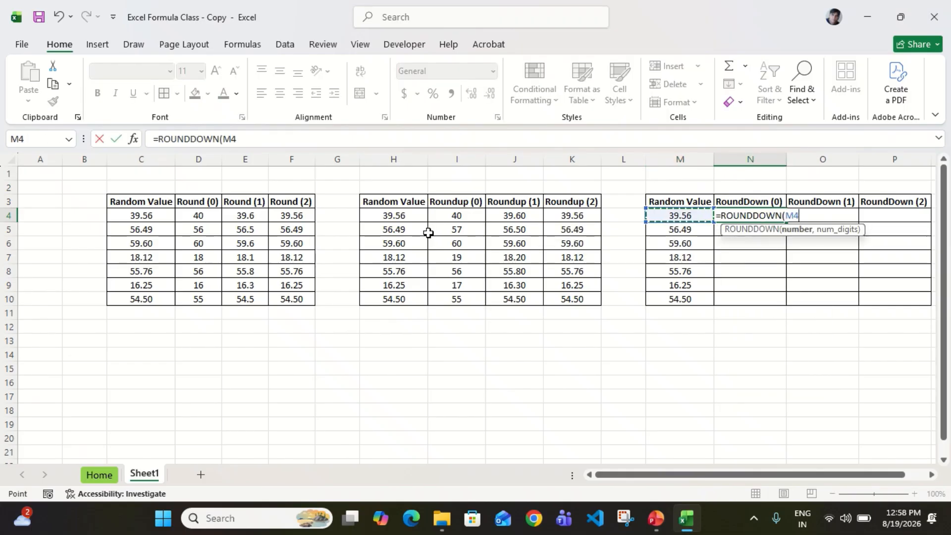
pyautogui.write(',')
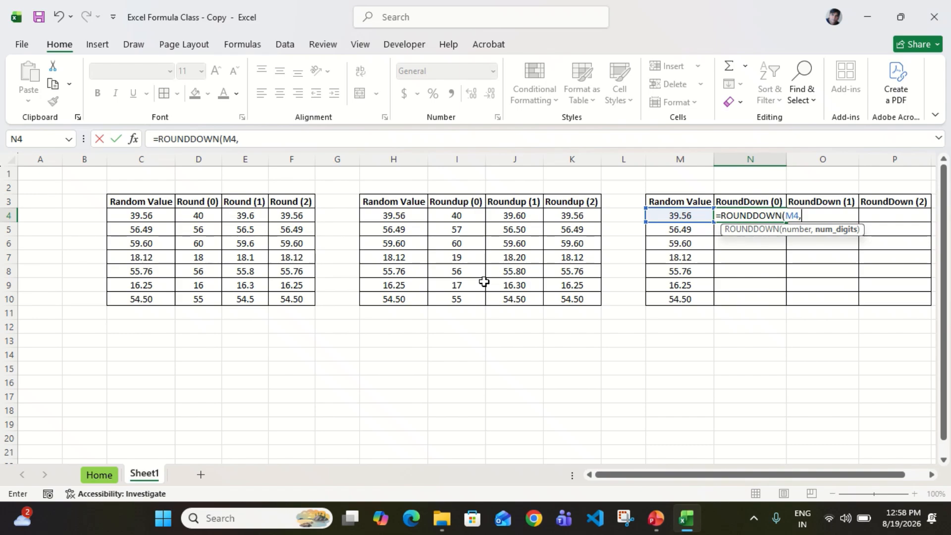
pyautogui.write('0)')
pyautogui.hotkey('ctrl', 'Return')
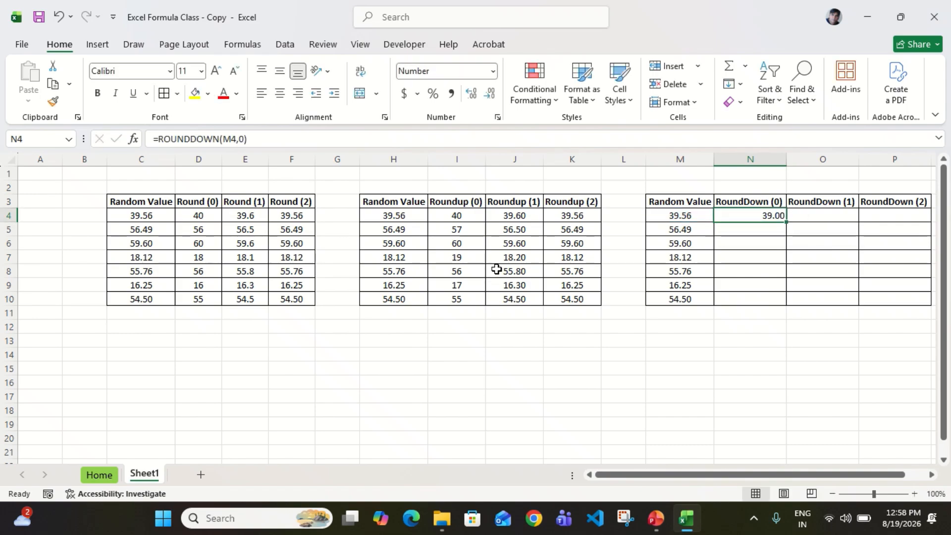
# Step: Fill the zero-decimal ROUNDDOWN formula from N4 down to N10
pyautogui.click(692, 226)
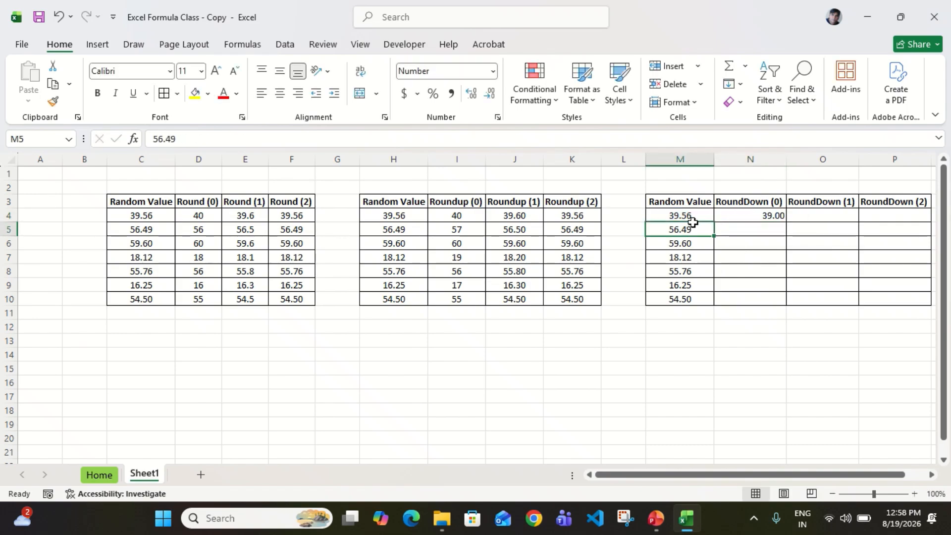
pyautogui.click(735, 213)
pyautogui.click(697, 216)
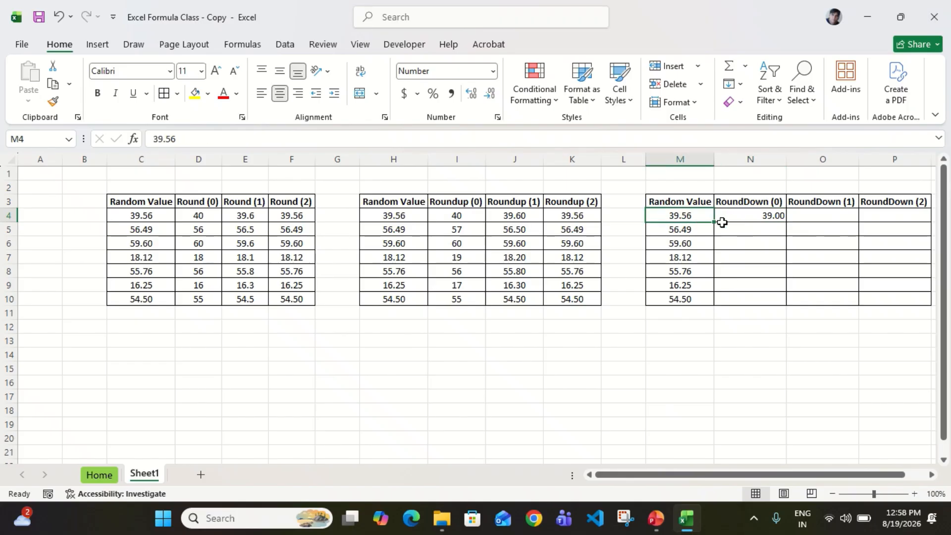
pyautogui.click(747, 218)
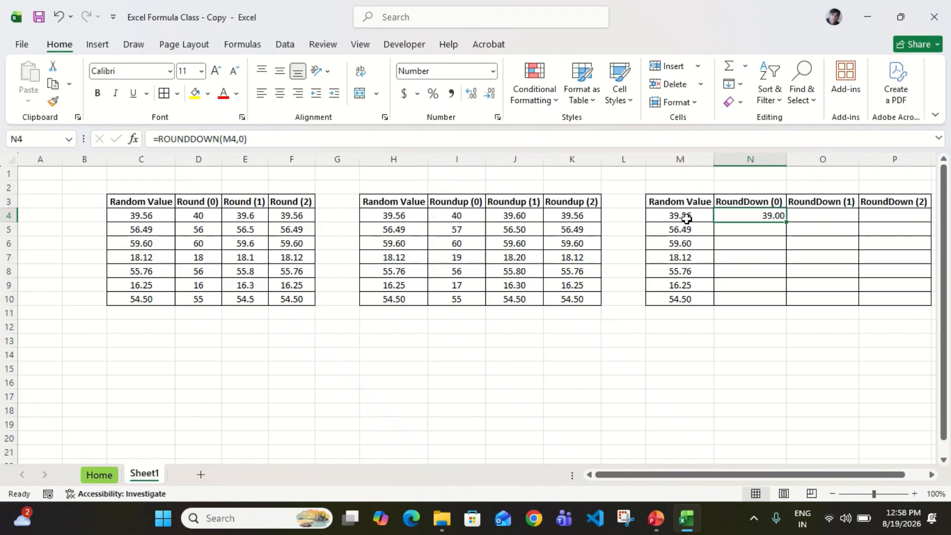
pyautogui.click(686, 219)
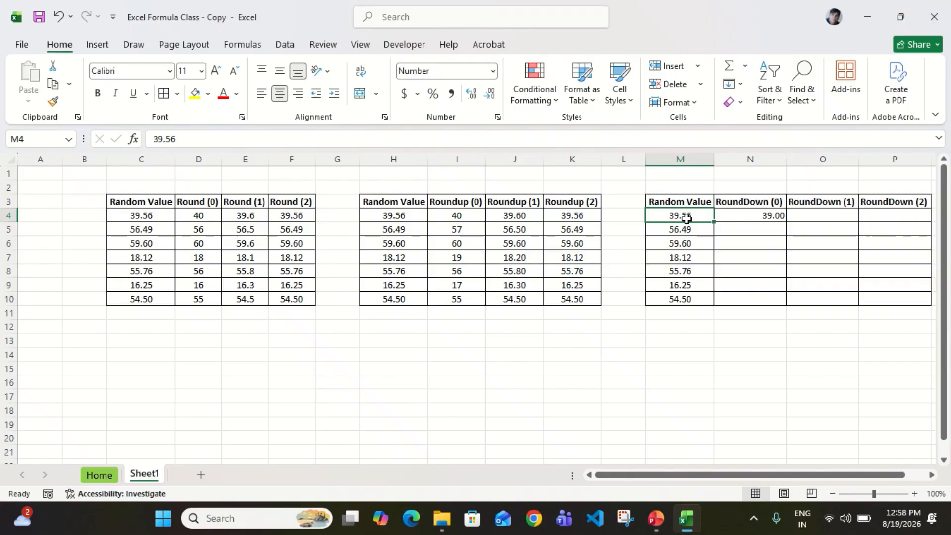
pyautogui.hotkey('ctrl', 'Down')
pyautogui.press('Right')
pyautogui.hotkey('ctrl', 'shift', 'Up')
pyautogui.hotkey('ctrl', 'd')
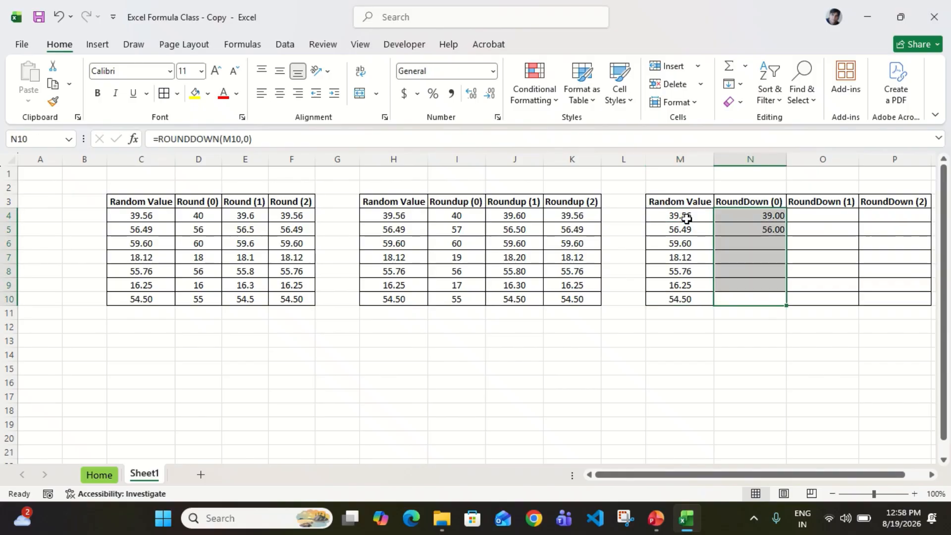
# Step: Compare the random values in column M with their rounded-down results in column N, row by row
pyautogui.press('Up')
pyautogui.press('Right')
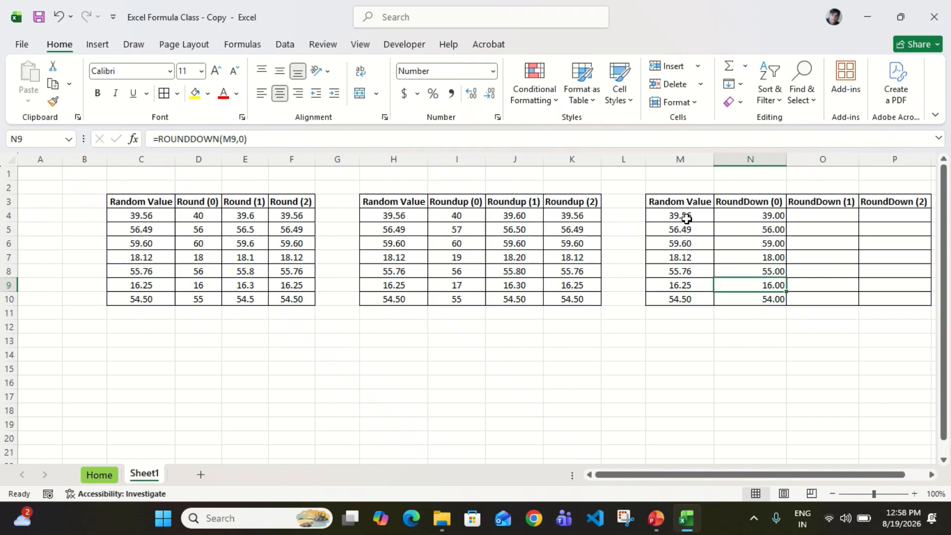
pyautogui.press('Up')
pyautogui.press('Left')
pyautogui.press('Up')
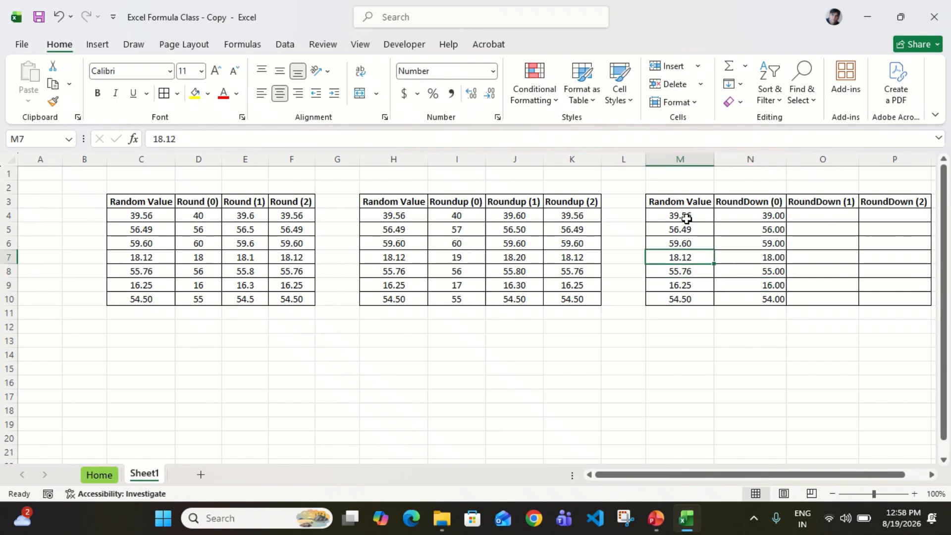
pyautogui.press('Right')
pyautogui.press('Left')
pyautogui.press('Up')
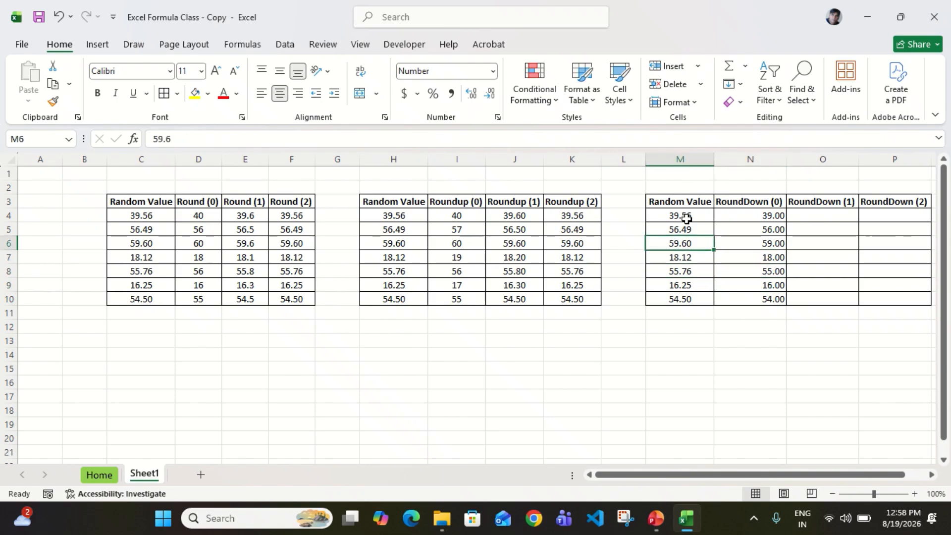
pyautogui.press('Right')
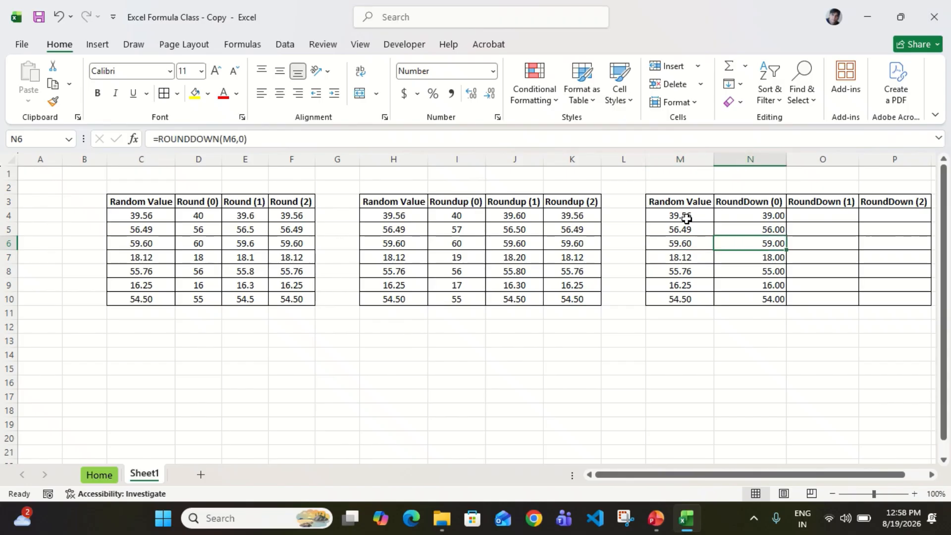
pyautogui.press('Left')
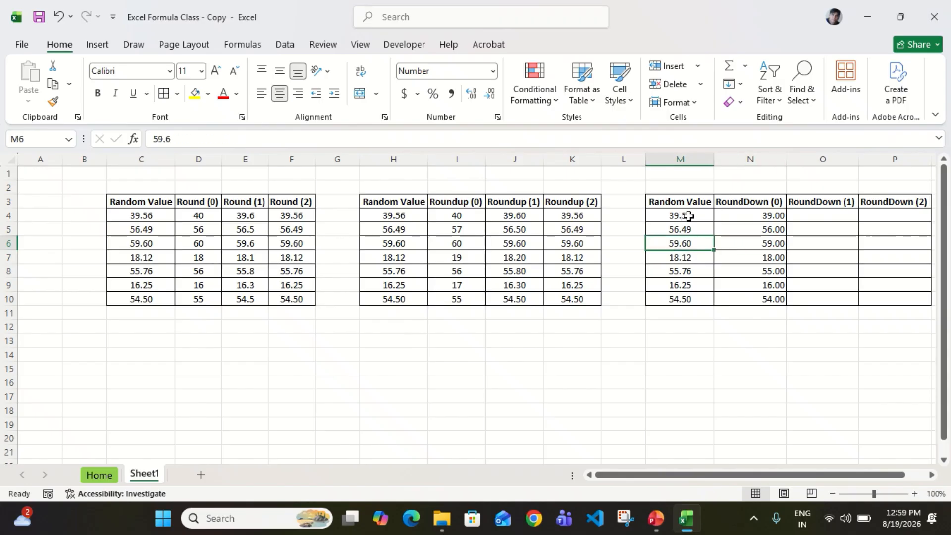
pyautogui.click(690, 216)
pyautogui.press('Right')
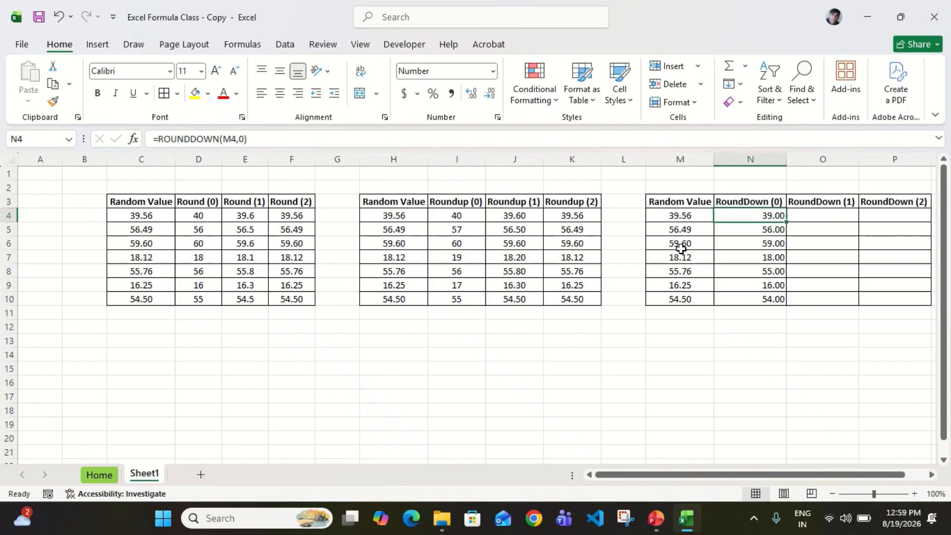
pyautogui.click(696, 232)
pyautogui.press('Down')
pyautogui.press('Down')
pyautogui.press('Down')
pyautogui.press('Right')
pyautogui.press('Right')
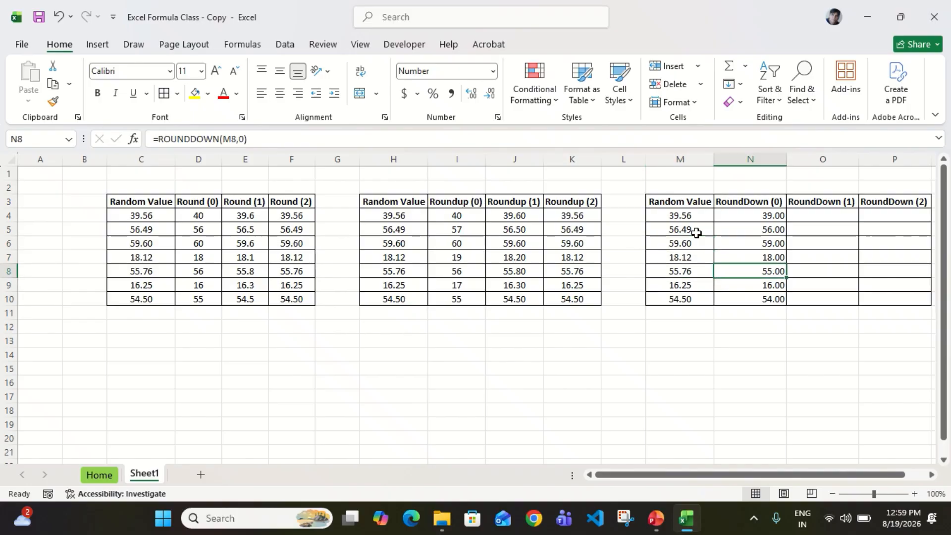
# Step: Format the RoundDown (0) results in N4:N10 to show no decimal places and center them horizontally
pyautogui.press('Up')
pyautogui.press('Left')
pyautogui.press('Up')
pyautogui.press('Up')
pyautogui.press('Up')
pyautogui.hotkey('ctrl', 'shift', 'Down')
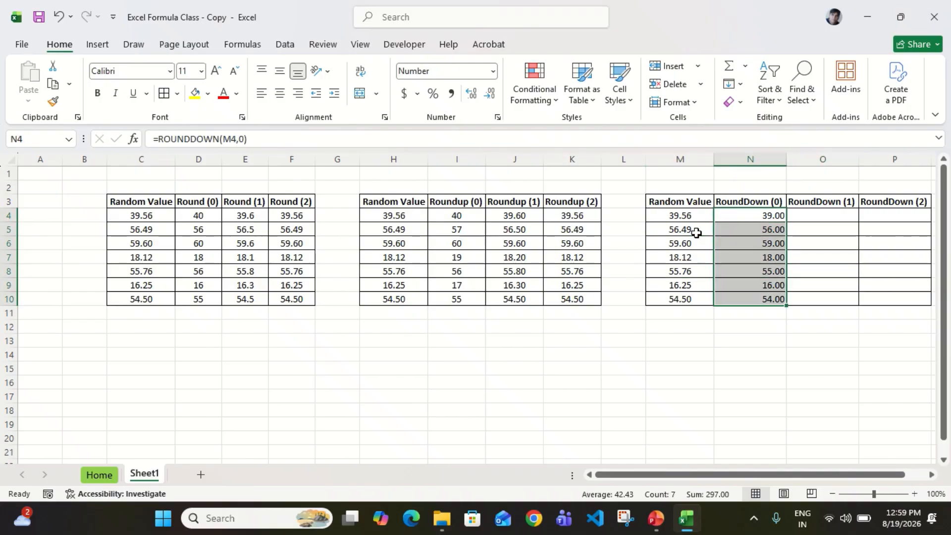
pyautogui.hotkey('ctrl', 'd')
pyautogui.click(491, 95)
pyautogui.click(492, 95)
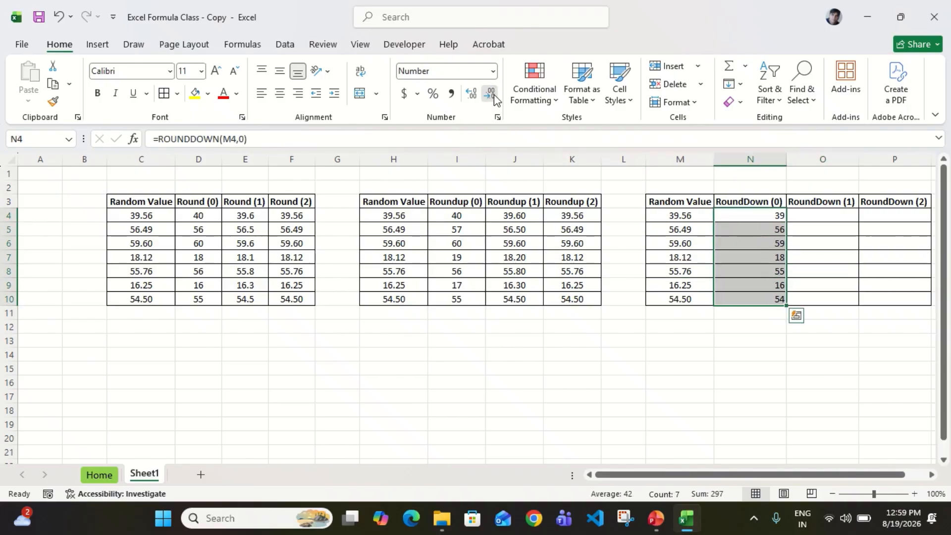
pyautogui.click(280, 93)
# Step: Compare how ROUND, ROUNDUP and ROUNDDOWN treat the first random value across row 4 of the three tables
pyautogui.click(690, 218)
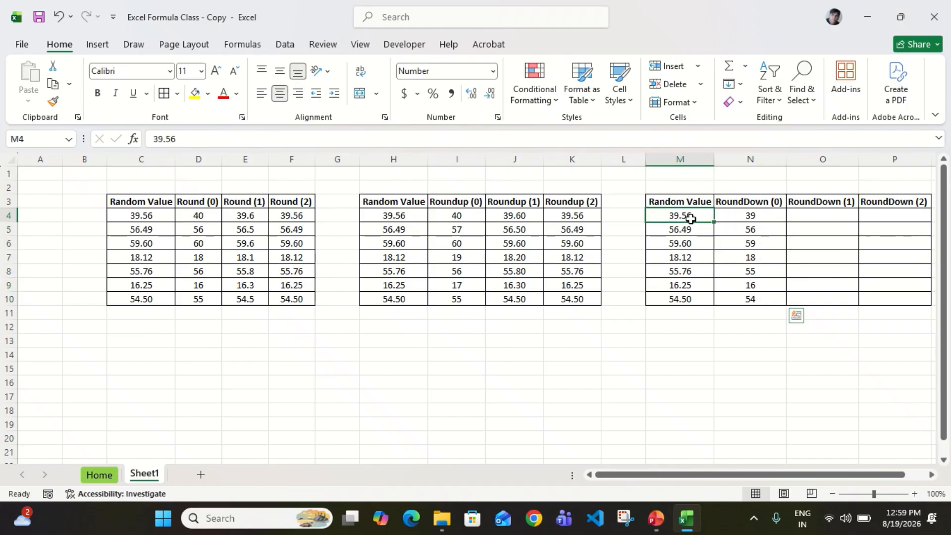
pyautogui.press('Left')
pyautogui.press('Left')
pyautogui.press('Left')
pyautogui.press('Left')
pyautogui.press('Left')
pyautogui.press('Left')
pyautogui.press('Left')
pyautogui.press('Left')
pyautogui.press('Left')
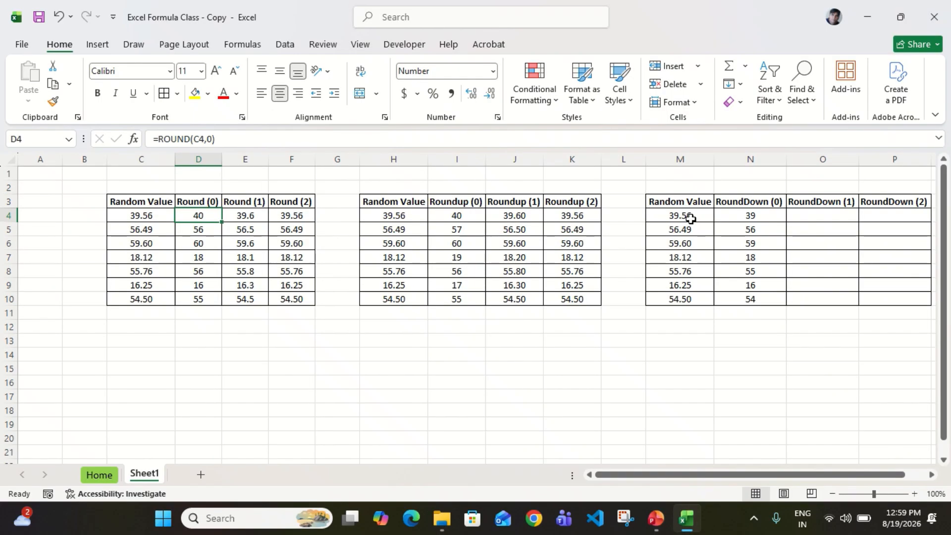
pyautogui.click(421, 224)
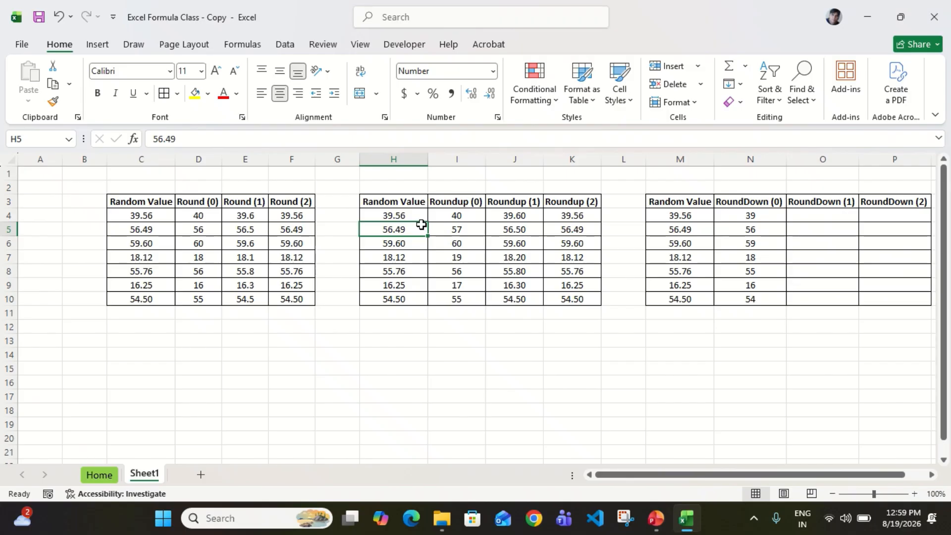
pyautogui.click(683, 213)
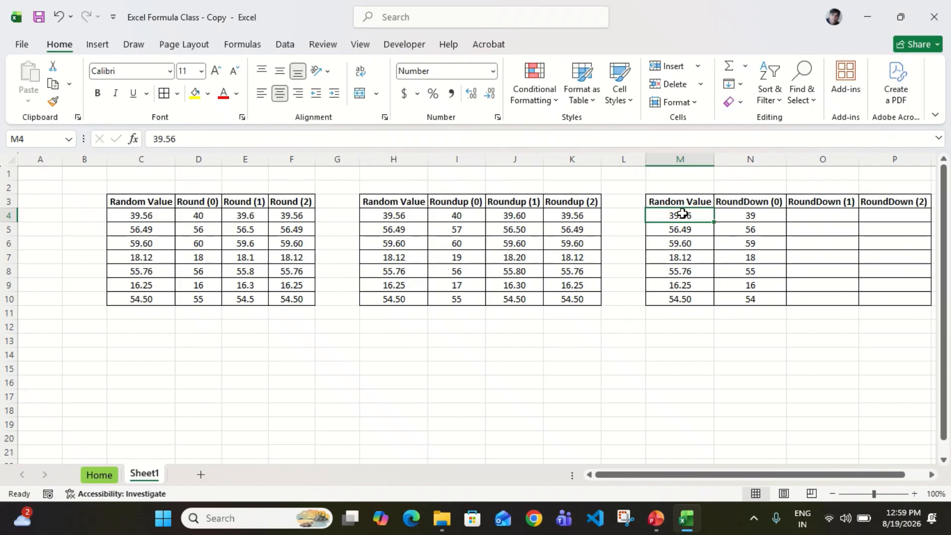
# Step: Reuse the N4 formula in cell O4 with one decimal digit, as =ROUNDDOWN(M4,1)
pyautogui.press('Right')
pyautogui.press('F2')
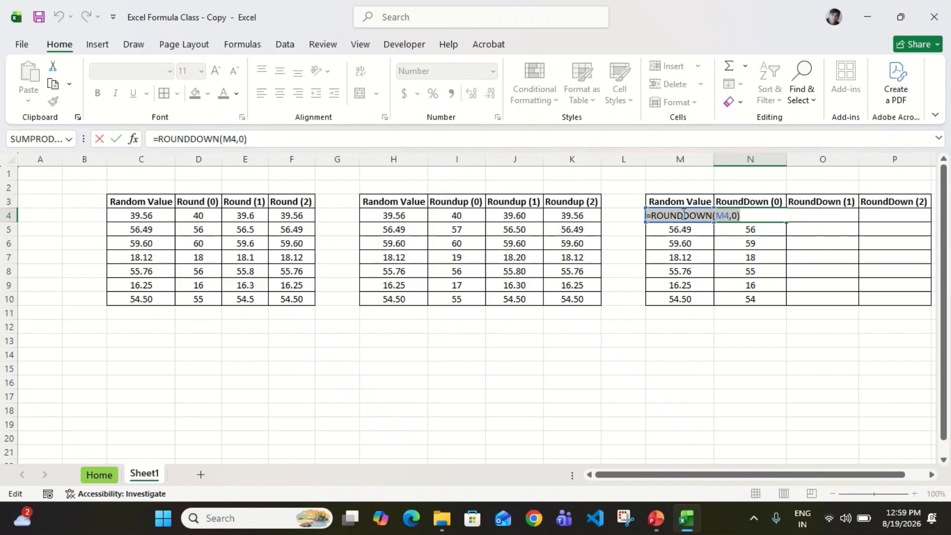
pyautogui.press('Tab')
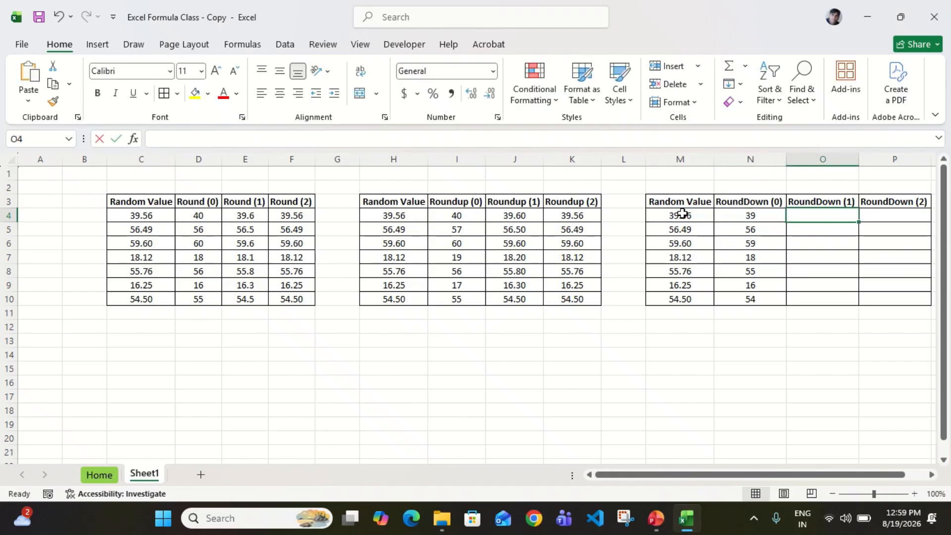
pyautogui.press('F2')
pyautogui.write('=ROUNDDOWN(M4,0)')
pyautogui.press('Left')
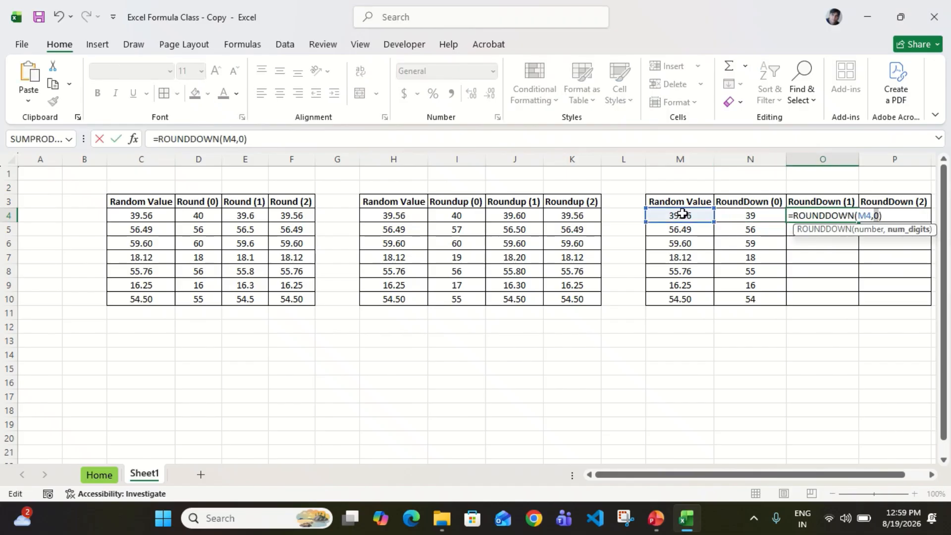
pyautogui.write('1')
pyautogui.press('Return')
# Step: Fill the one-decimal ROUNDDOWN formula from O4 down to O10
pyautogui.press('Left')
pyautogui.hotkey('ctrl', 'Down')
pyautogui.press('Right')
pyautogui.hotkey('ctrl', 'shift', 'Up')
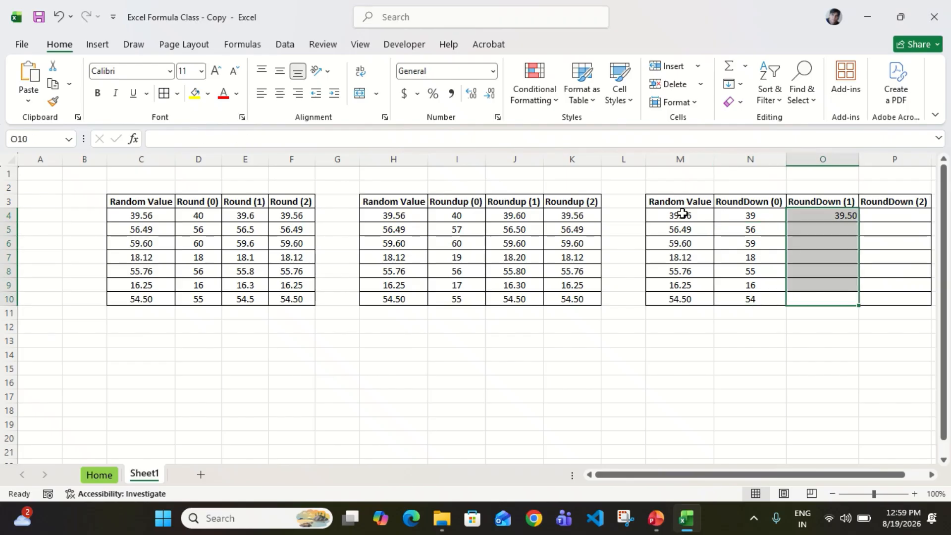
pyautogui.hotkey('ctrl', 'd')
# Step: Enter the formula =ROUNDDOWN(M4,2) in cell P4 to round the first random value down to two decimals
pyautogui.hotkey('ctrl', 'Up')
pyautogui.press('Right')
pyautogui.press('Down')
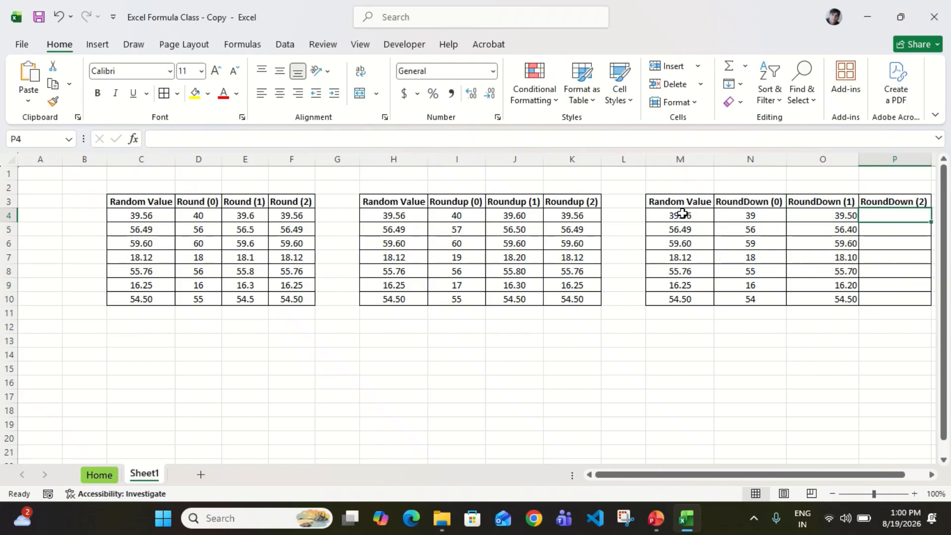
pyautogui.press('F2')
pyautogui.write('=ROUNDDOWN(M4,0)')
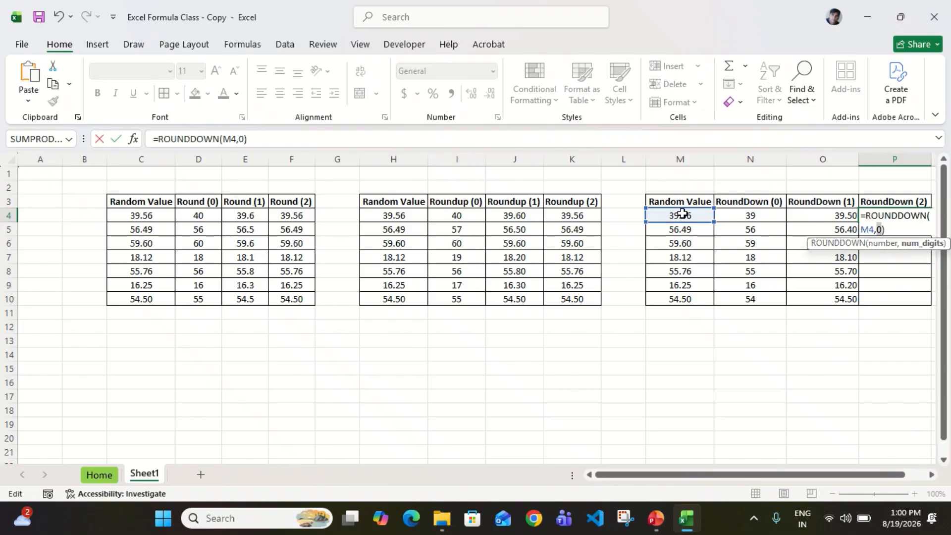
pyautogui.write('2')
pyautogui.press('Return')
# Step: Fill the two-decimal ROUNDDOWN formula from P4 down to P10 and center the results in O4:P10 horizontally
pyautogui.press('Left')
pyautogui.hotkey('ctrl', 'Down')
pyautogui.press('Right')
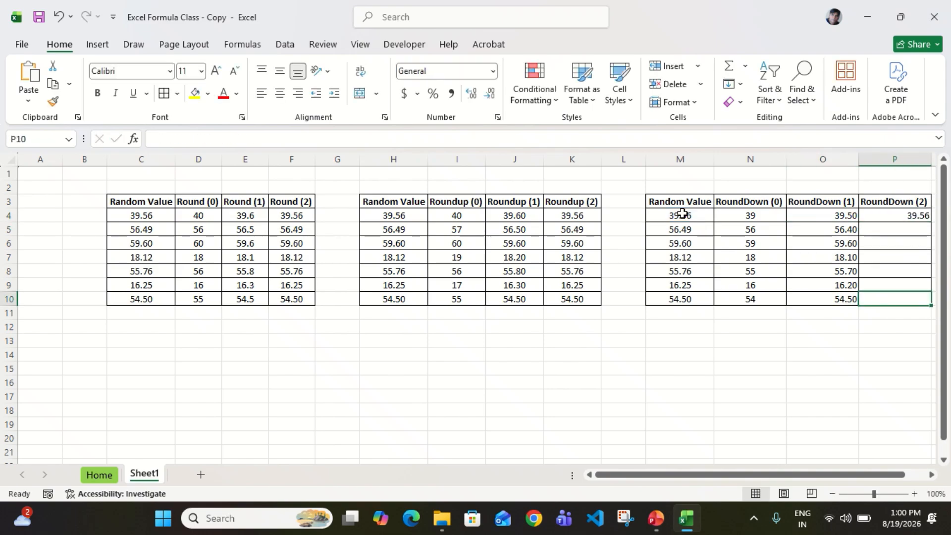
pyautogui.hotkey('ctrl', 'shift', 'Up')
pyautogui.hotkey('ctrl', 'd')
pyautogui.hotkey('shift', 'Left')
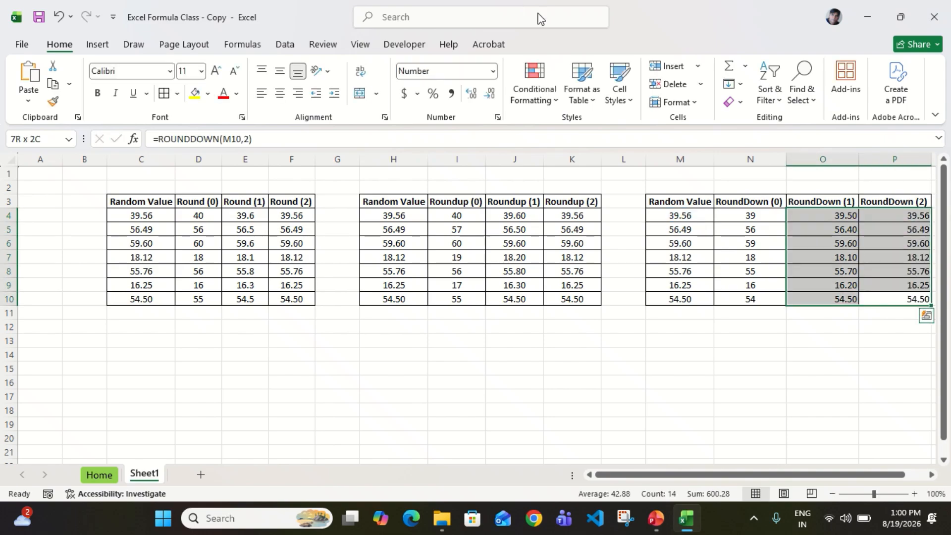
pyautogui.click(279, 94)
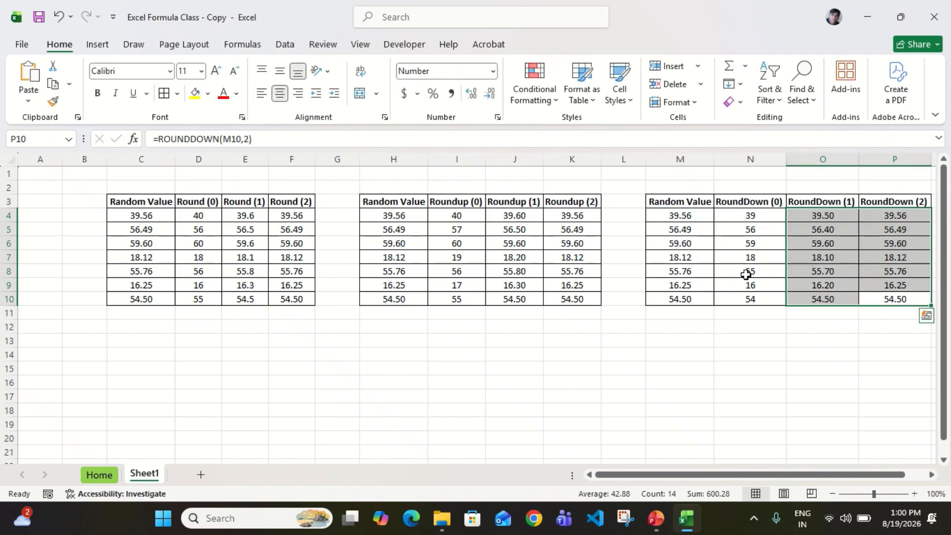
# Step: Review the RoundDown (0) and RoundDown (1) columns in N3:O10 and the Roundup (2) column in K3:K10
pyautogui.click(745, 274)
pyautogui.press('Up')
pyautogui.press('Up')
pyautogui.press('Up')
pyautogui.press('Up')
pyautogui.press('Up')
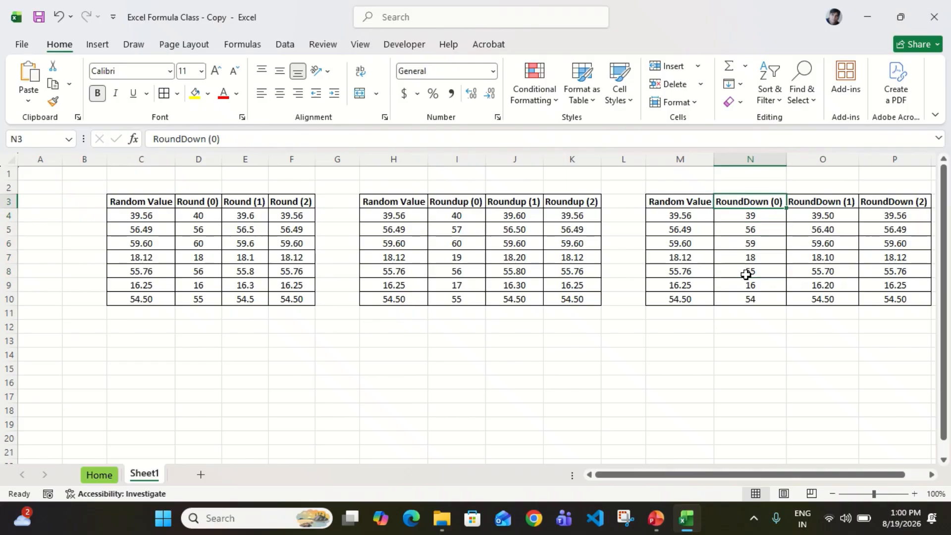
pyautogui.hotkey('ctrl', 'shift', 'Down')
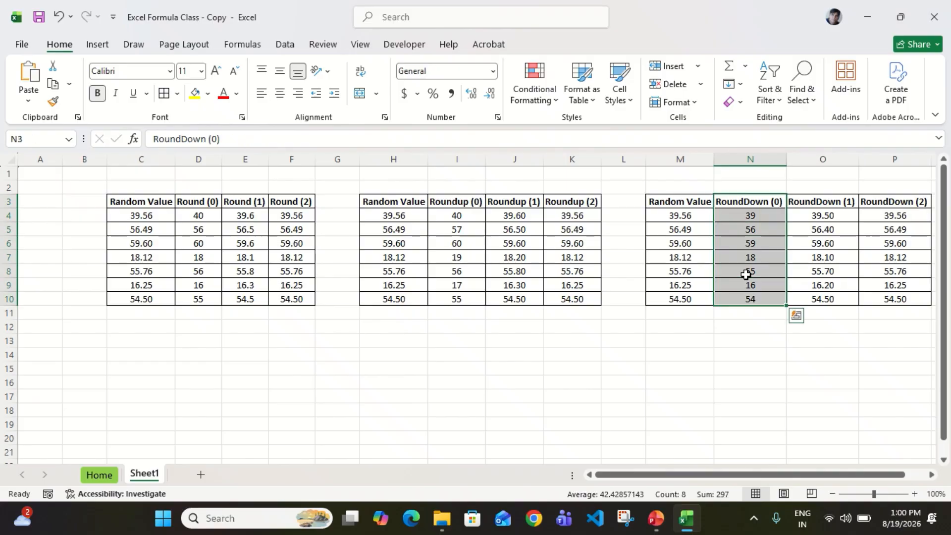
pyautogui.hotkey('shift', 'Right')
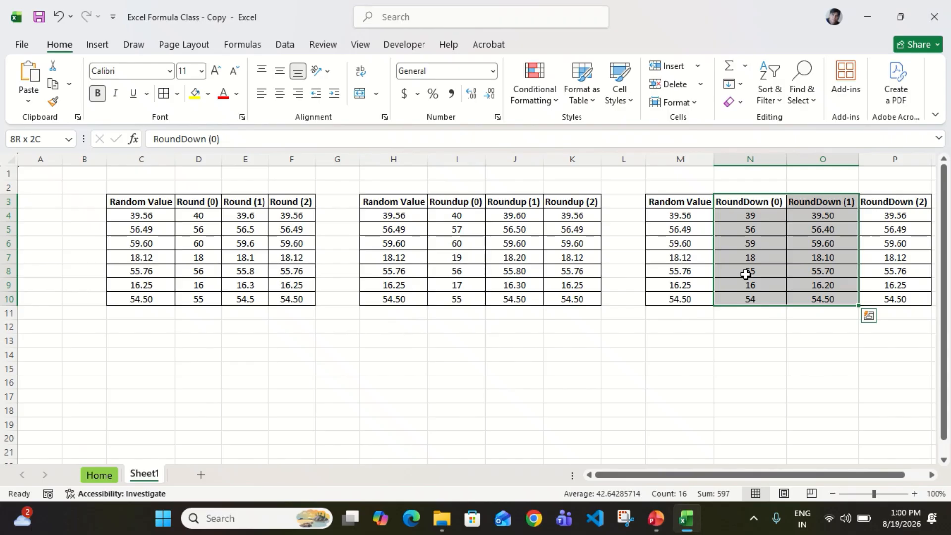
pyautogui.click(596, 198)
pyautogui.hotkey('ctrl', 'shift', 'Down')
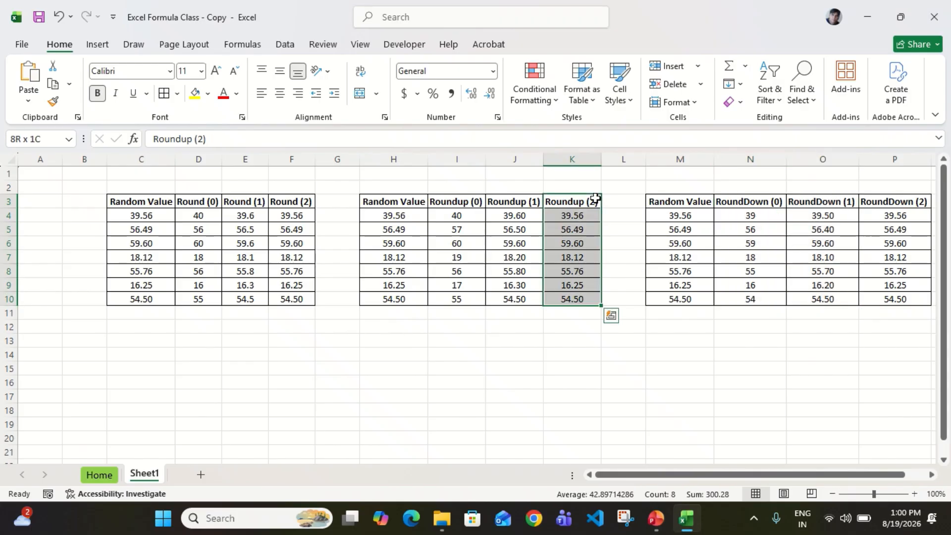
# Step: Examine the Roundup (1) and Roundup (2) headers and the ROUNDUP formulas in cells K4 and I4
pyautogui.press('Left')
pyautogui.press('Left')
pyautogui.press('Right')
pyautogui.press('Left')
pyautogui.hotkey('shift', 'Right')
pyautogui.press('Right')
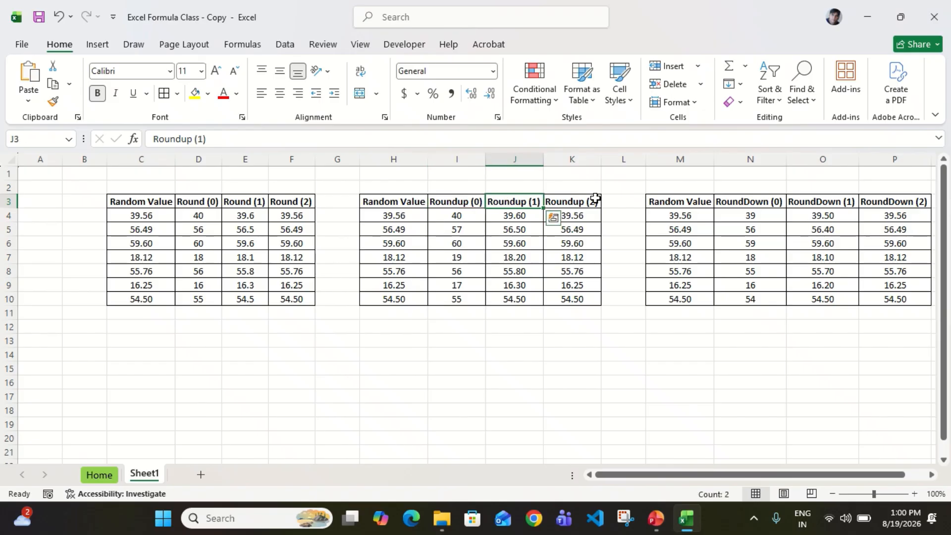
pyautogui.press('Right')
pyautogui.press('Down')
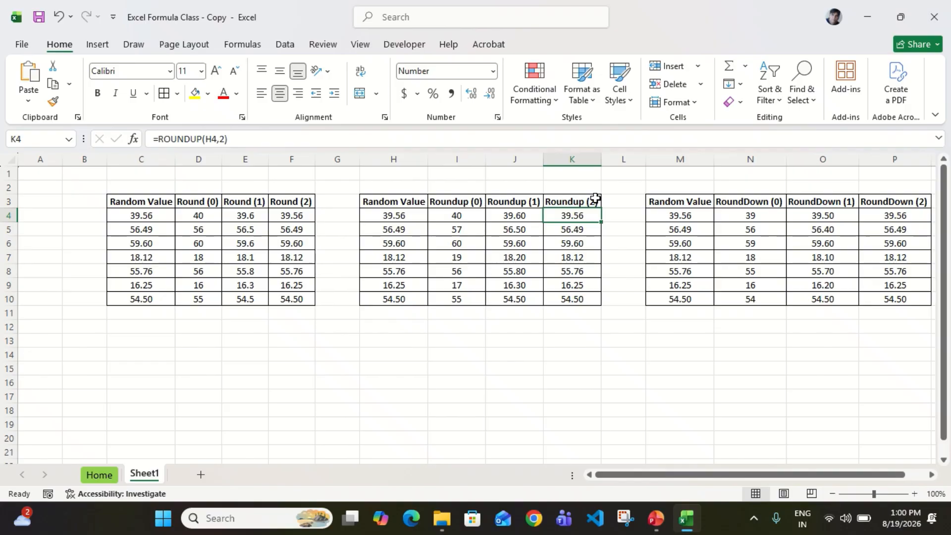
pyautogui.press('Left')
pyautogui.press('Left')
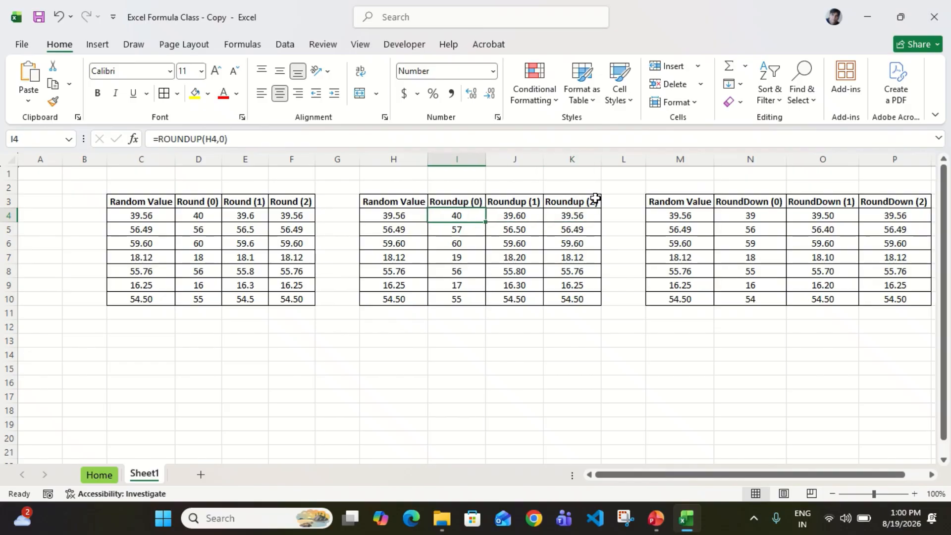
# Step: Compare the Roundup (0) column in I3:I10 with the RoundDown (0) column in N3:N10
pyautogui.press('Up')
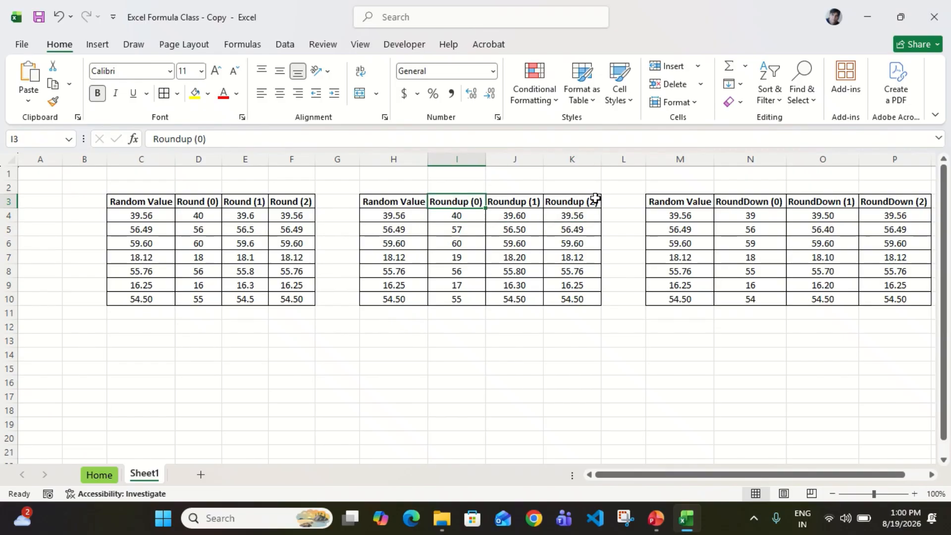
pyautogui.hotkey('ctrl', 'shift', 'Down')
pyautogui.hotkey('ctrl', 'shift', 'Up')
pyautogui.hotkey('ctrl', 'Right')
pyautogui.hotkey('ctrl', 'Right')
pyautogui.press('Right')
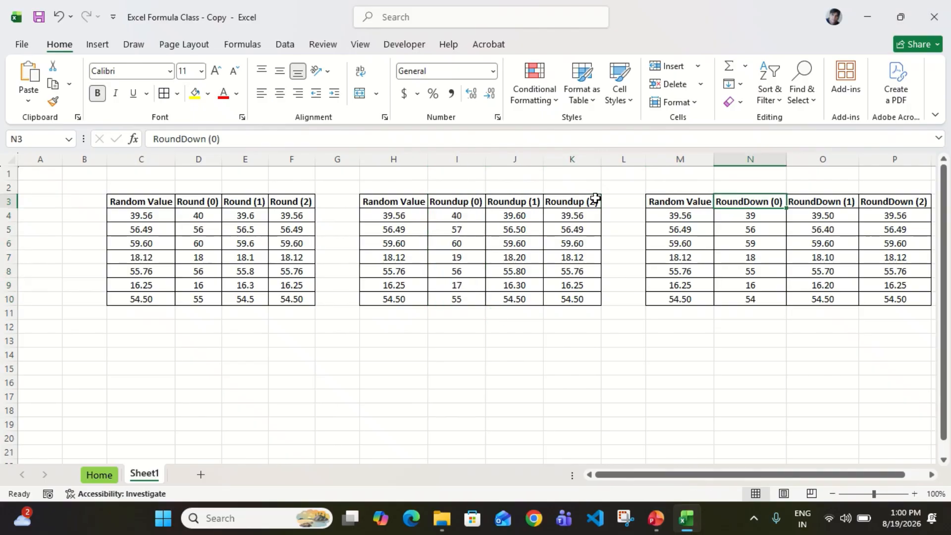
pyautogui.hotkey('ctrl', 'shift', 'Down')
pyautogui.hotkey('ctrl', 'shift', 'Up')
# Step: Review the Round (0) column in D3:D10 and the Round (2) column in F3:F10
pyautogui.hotkey('ctrl', 'Left')
pyautogui.hotkey('ctrl', 'Left')
pyautogui.press('Left')
pyautogui.press('Left')
pyautogui.press('Left')
pyautogui.press('Left')
pyautogui.press('Left')
pyautogui.press('Left')
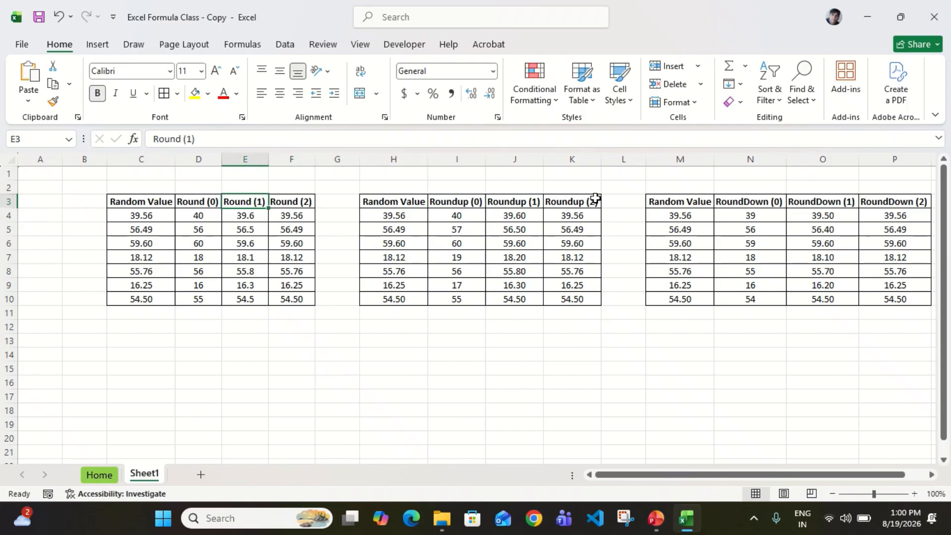
pyautogui.press('Left')
pyautogui.hotkey('ctrl', 'shift', 'Down')
pyautogui.press('Right')
pyautogui.press('Right')
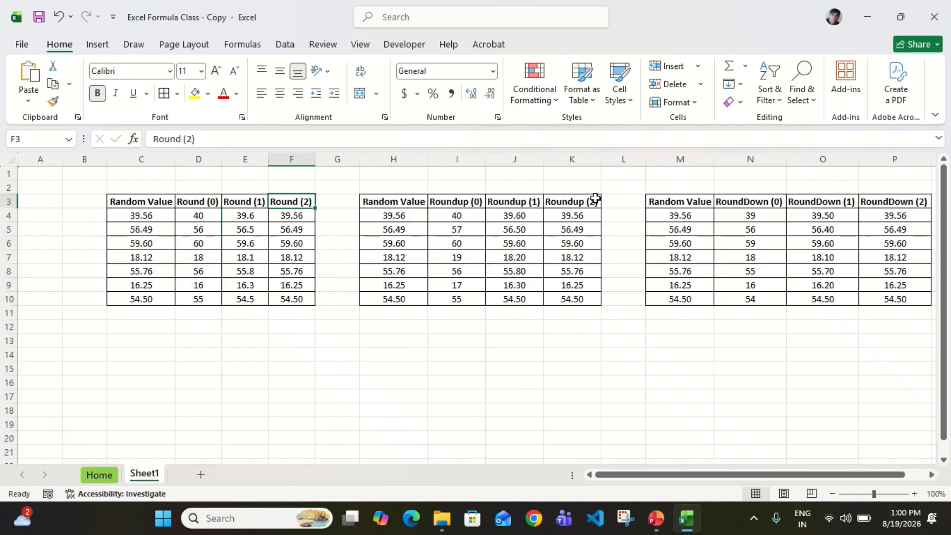
pyautogui.hotkey('ctrl', 'shift', 'Down')
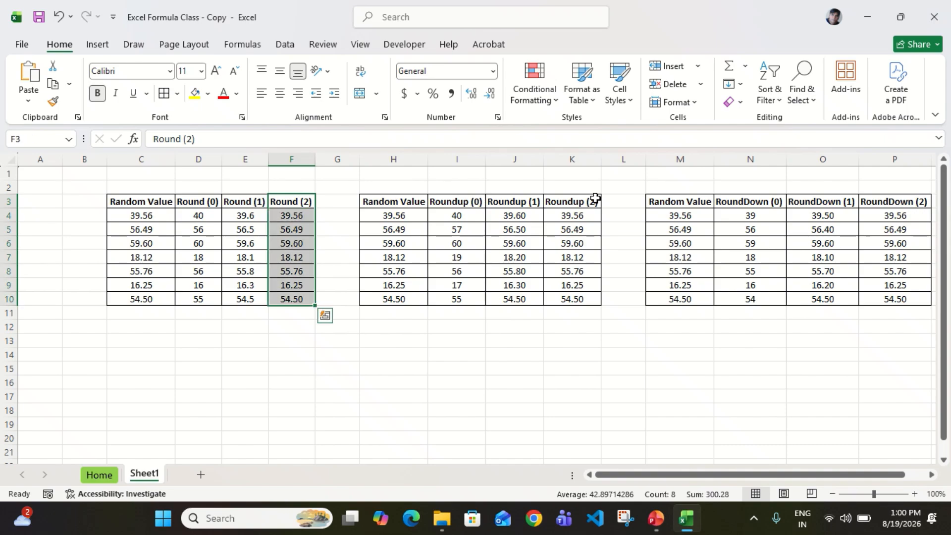
# Step: Compare the Round, Roundup and RoundDown tables, checking the random value in H5 and the ROUNDDOWN formulas in N5 and N4
pyautogui.press('Left')
pyautogui.press('Right')
pyautogui.press('Right')
pyautogui.press('Right')
pyautogui.press('Right')
pyautogui.press('Right')
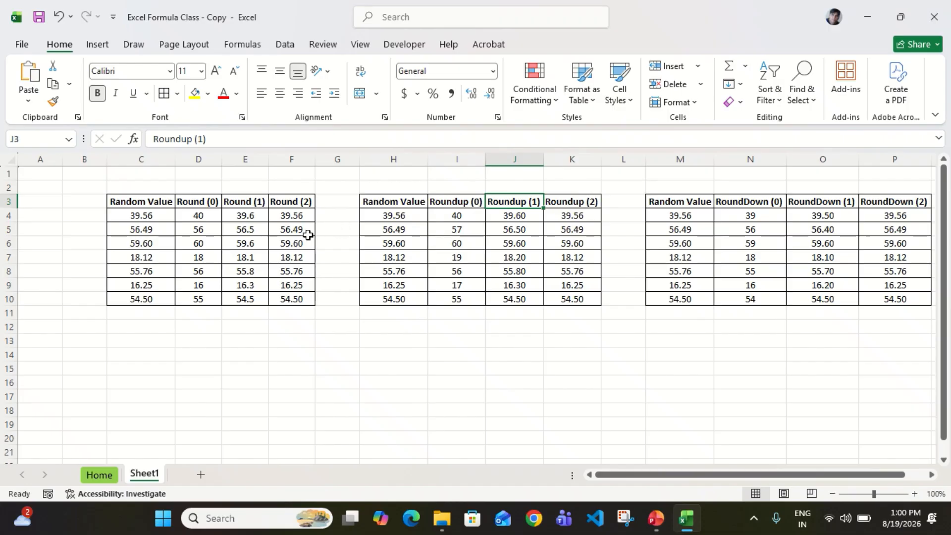
pyautogui.click(203, 203)
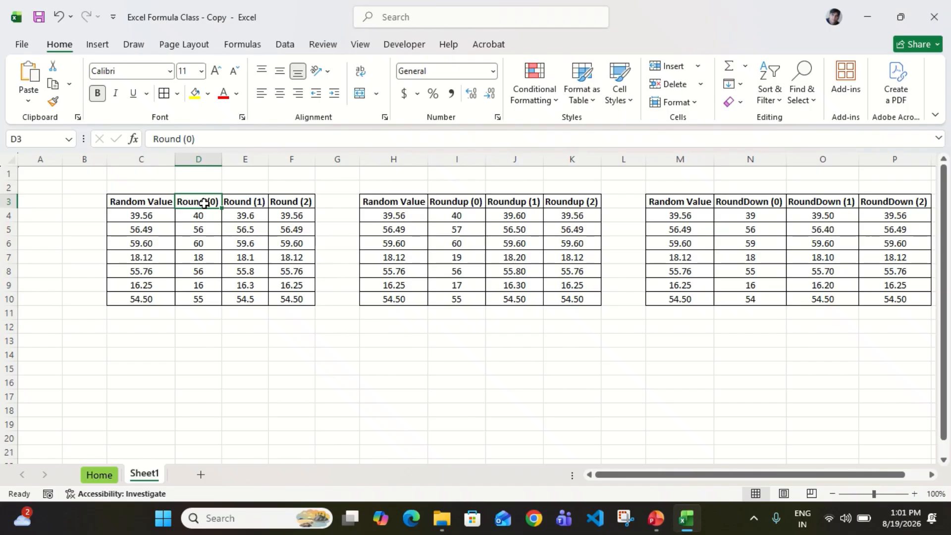
pyautogui.click(370, 230)
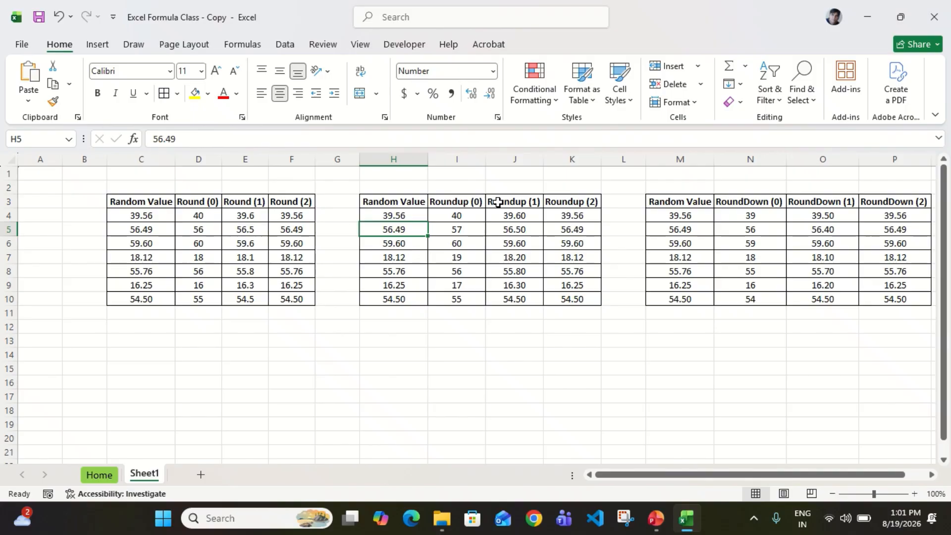
pyautogui.click(726, 226)
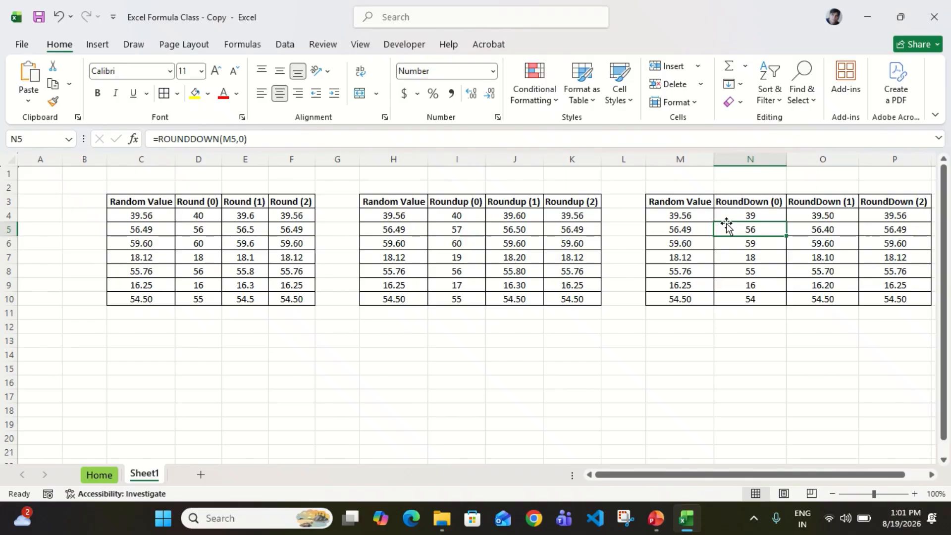
pyautogui.click(704, 216)
pyautogui.press('Right')
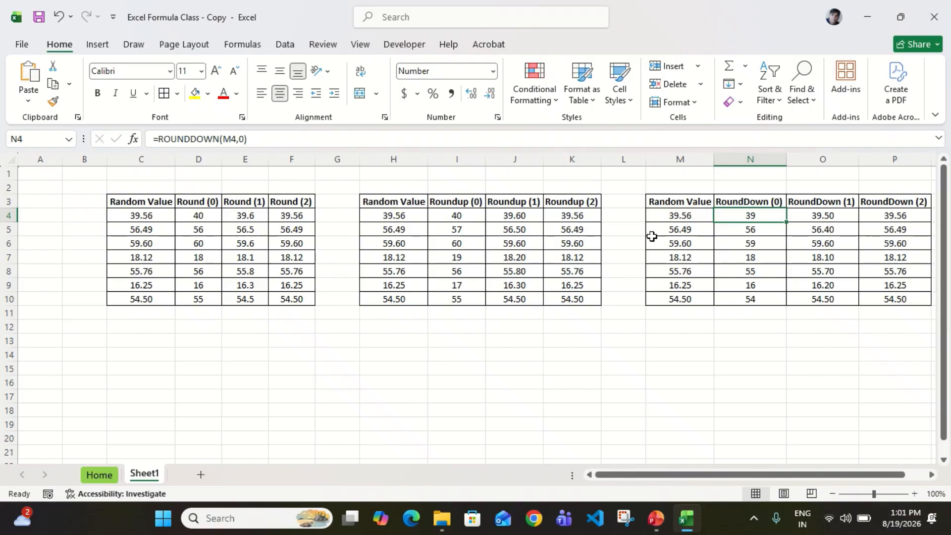
# Step: Return to the Home sheet and view the ROUND, ROUNDUP and ROUNDDOWN summary table
pyautogui.click(107, 476)
pyautogui.scroll(2, 418, 343)
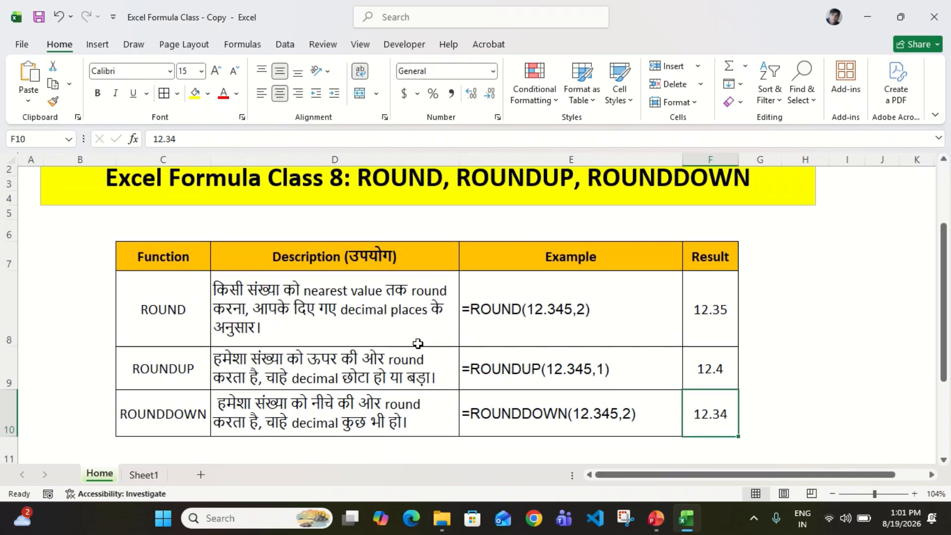